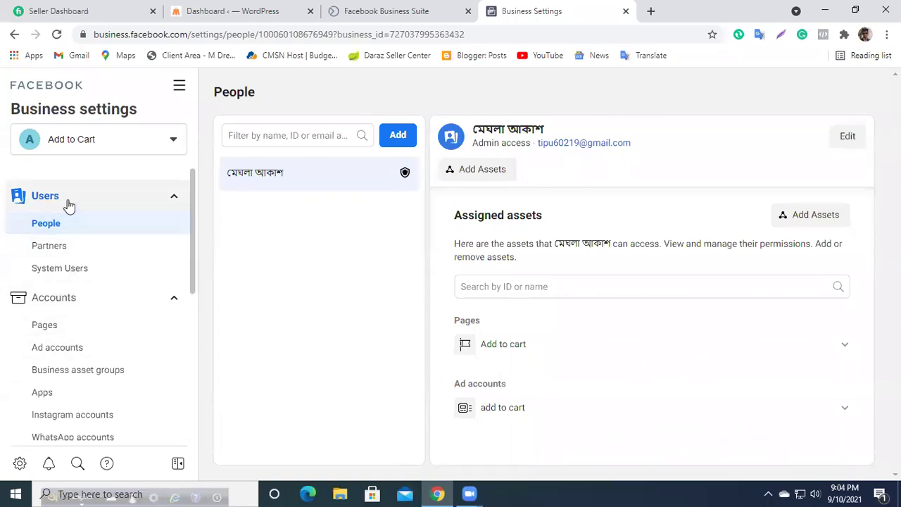
# Step: Scroll through Business Settings, expanding and then collapsing the Data sources section
pyautogui.scroll(-1, 88, 348)
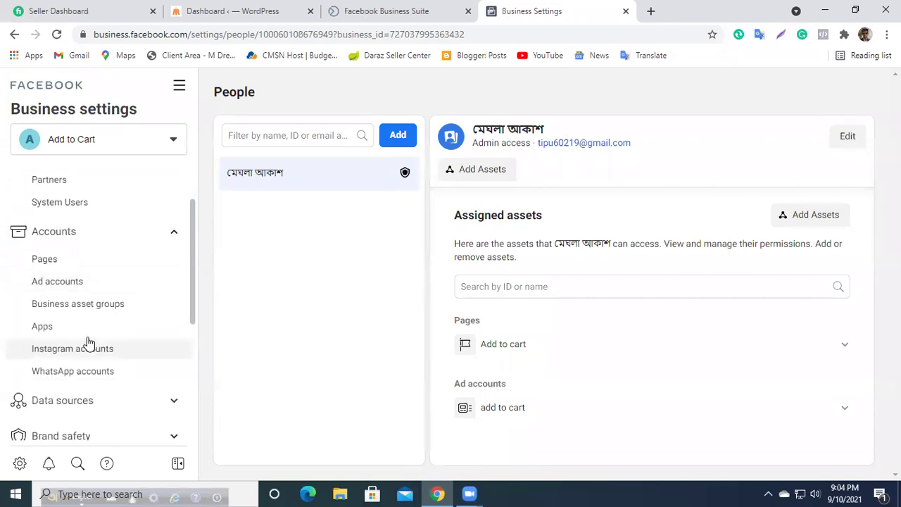
pyautogui.scroll(1, 88, 292)
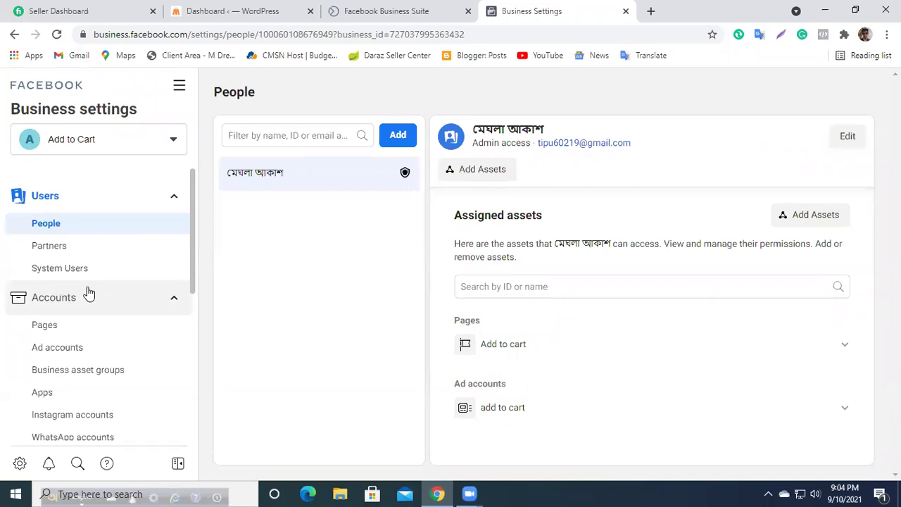
pyautogui.scroll(-1, 83, 373)
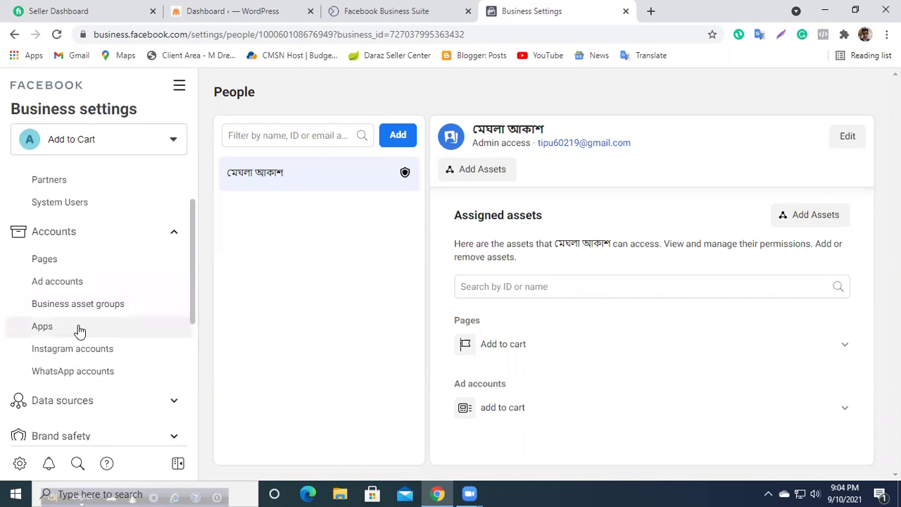
pyautogui.scroll(-1, 80, 331)
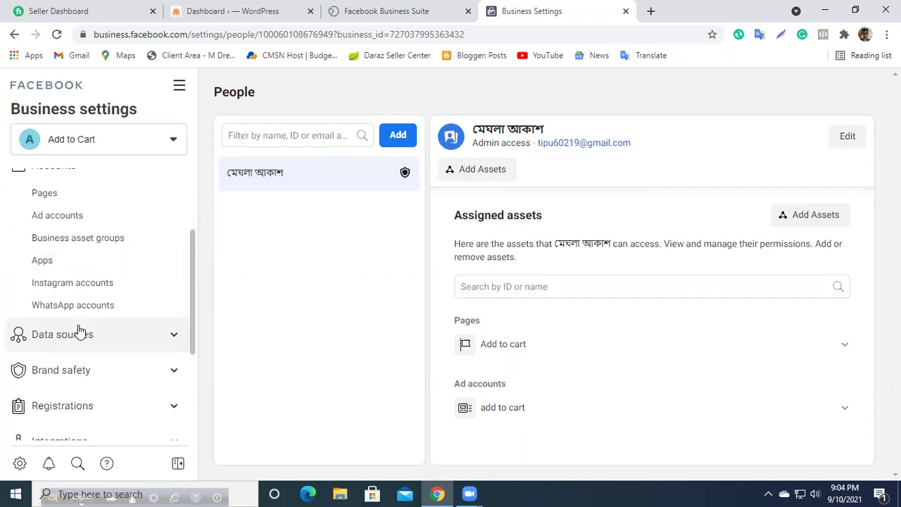
pyautogui.click(91, 335)
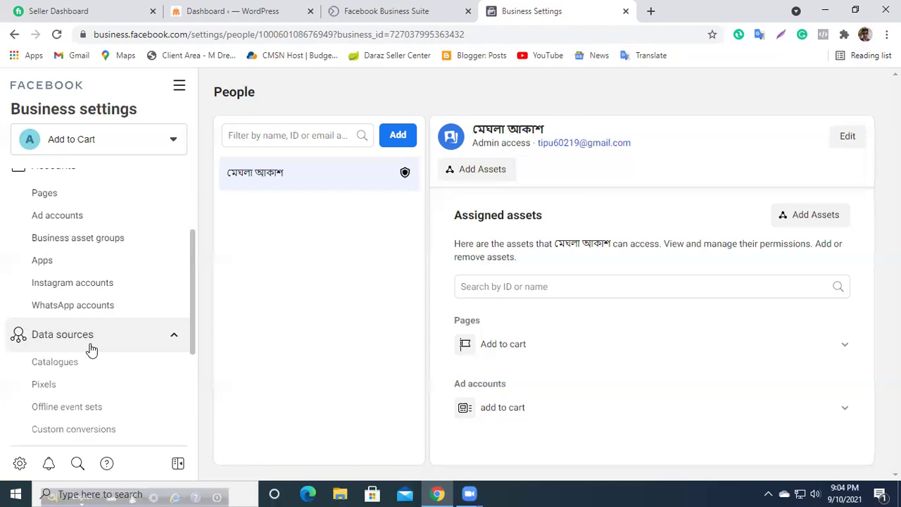
pyautogui.scroll(-2, 90, 348)
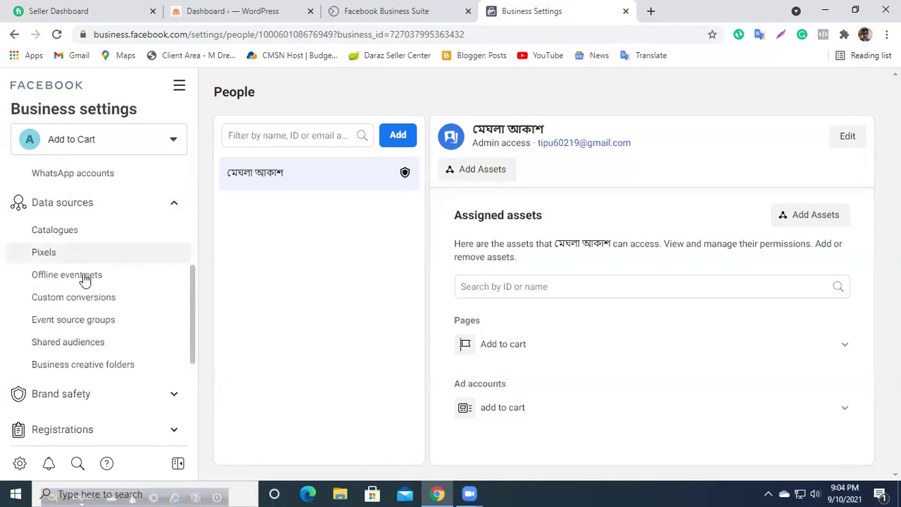
pyautogui.click(142, 214)
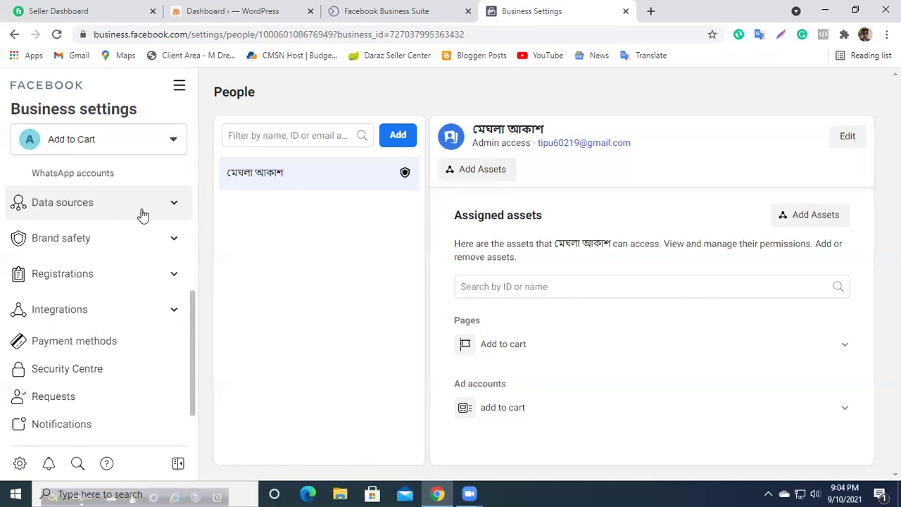
pyautogui.scroll(5, 81, 272)
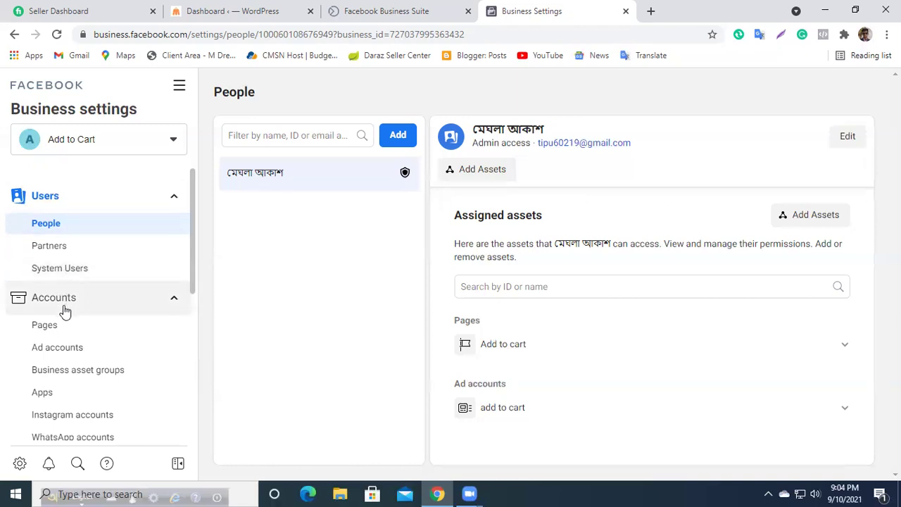
# Step: Reopen the People page and select the business ID in the page address
pyautogui.click(59, 222)
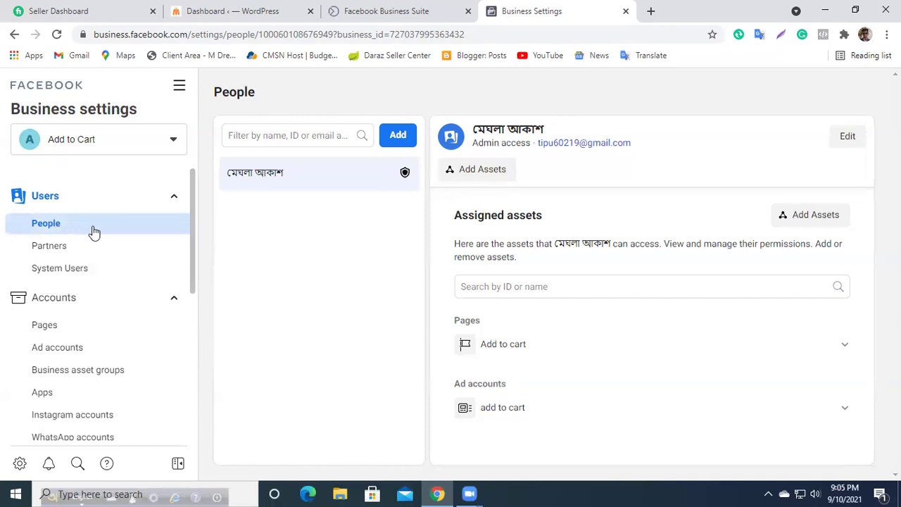
pyautogui.click(394, 37)
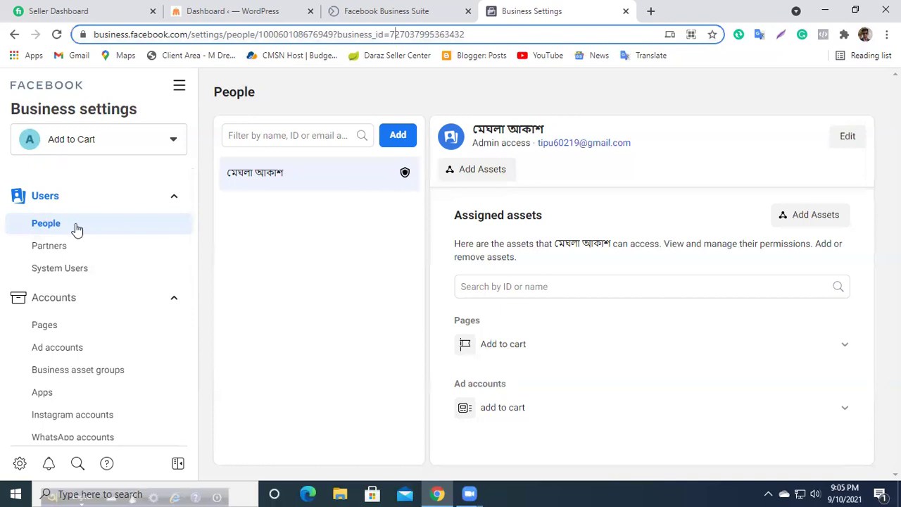
pyautogui.hotkey('shift', 'End')
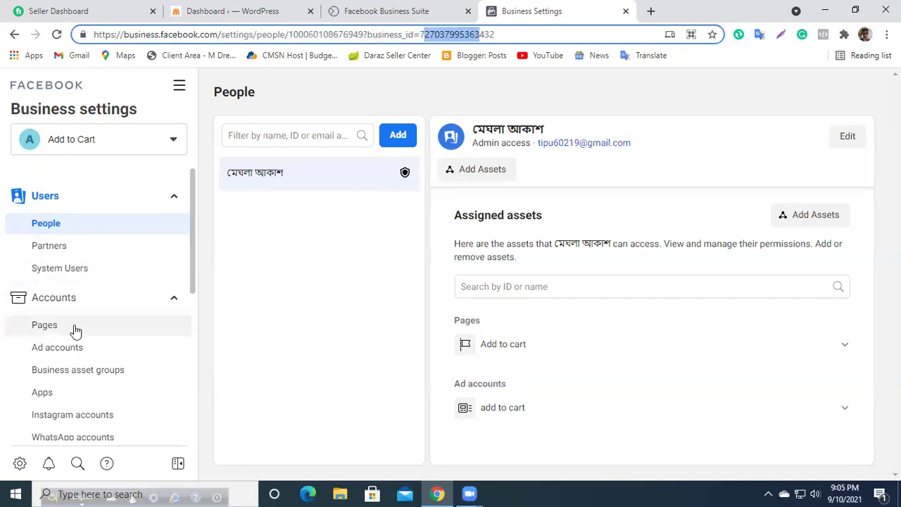
# Step: Browse the Pages, Ad accounts, Business asset groups, Apps and Instagram accounts settings pages
pyautogui.click(44, 325)
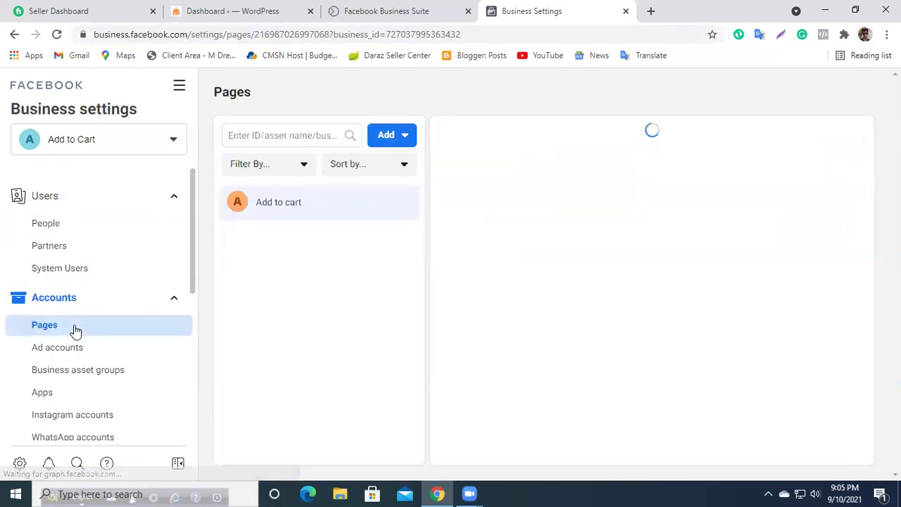
pyautogui.click(95, 346)
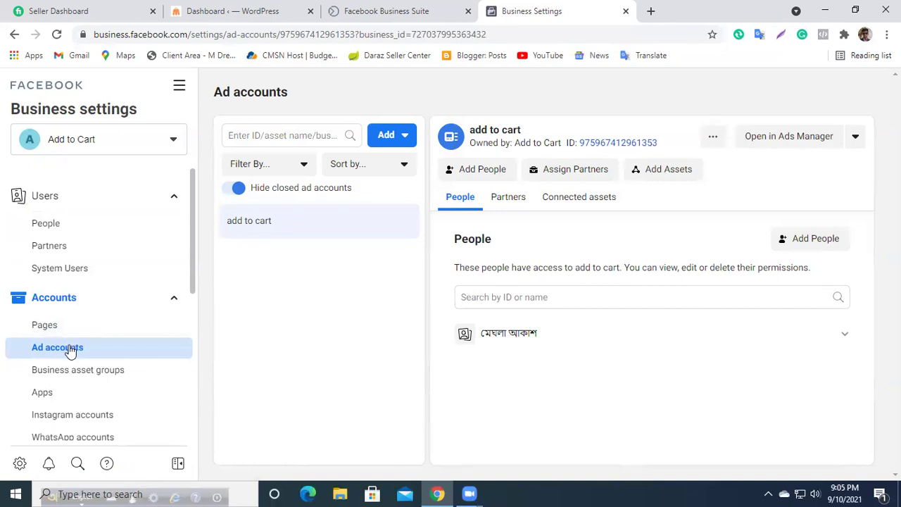
pyautogui.scroll(-1, 71, 348)
pyautogui.click(68, 316)
pyautogui.scroll(-1, 532, 344)
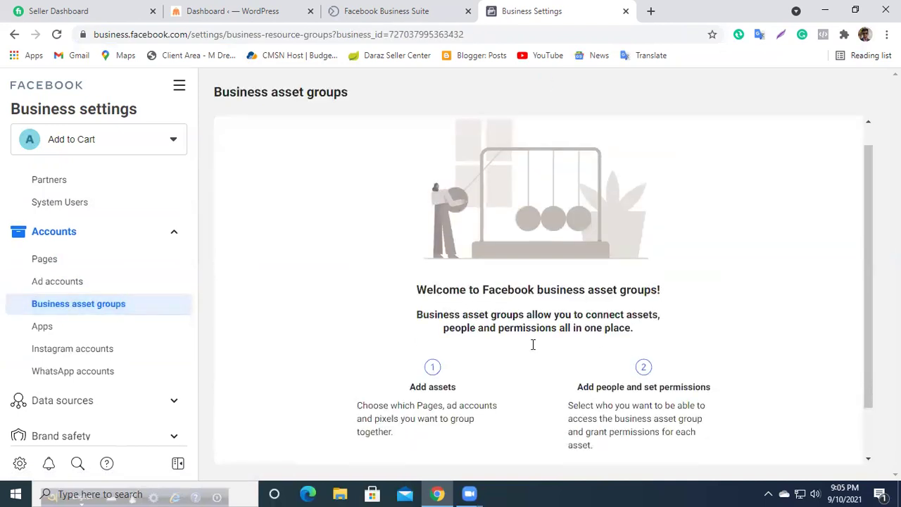
pyautogui.click(63, 331)
pyautogui.click(70, 352)
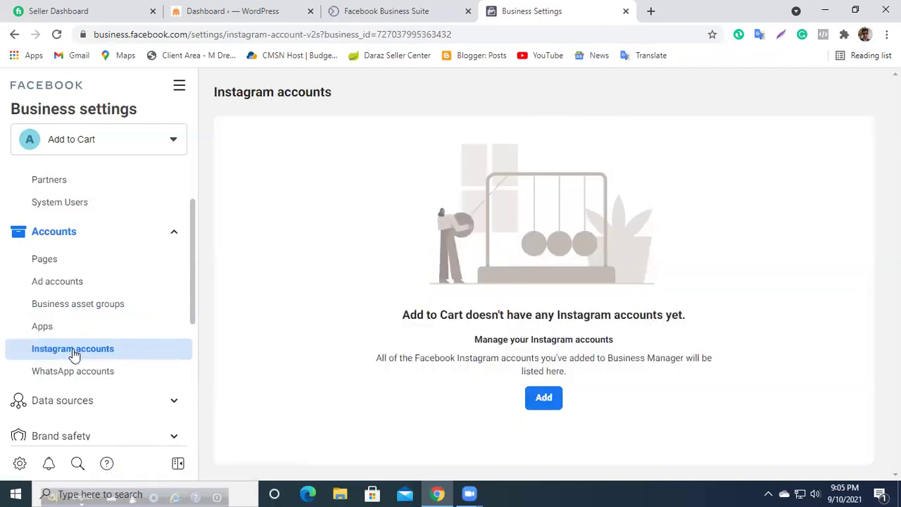
# Step: Start adding an Instagram account, cancel the login and dialog, then view WhatsApp accounts
pyautogui.click(552, 397)
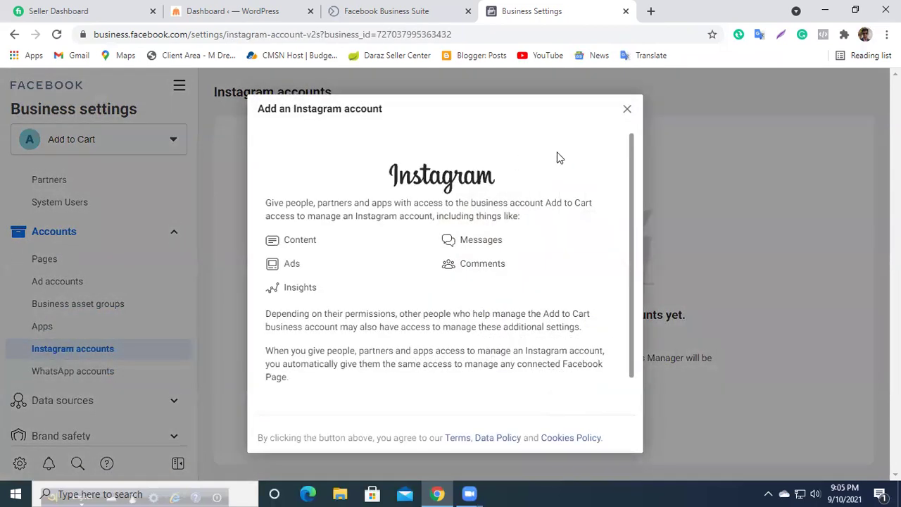
pyautogui.scroll(-1, 535, 345)
pyautogui.click(441, 382)
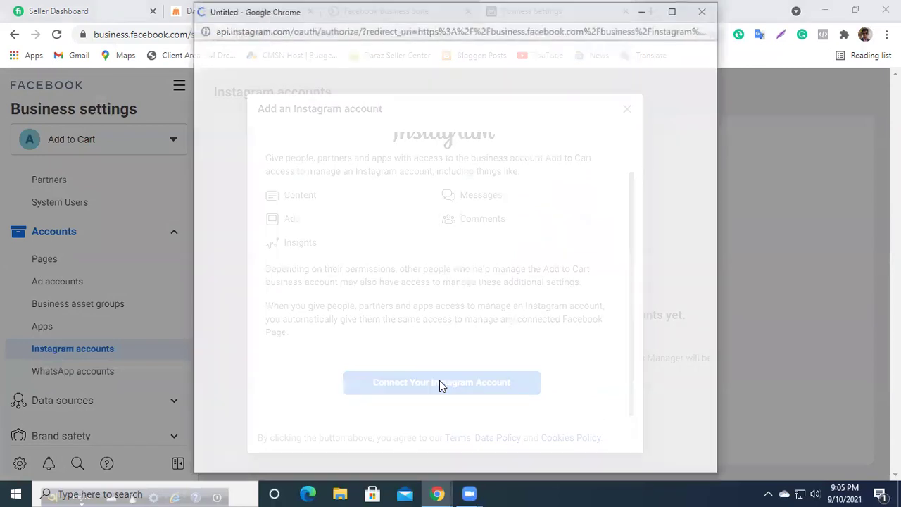
pyautogui.click(702, 11)
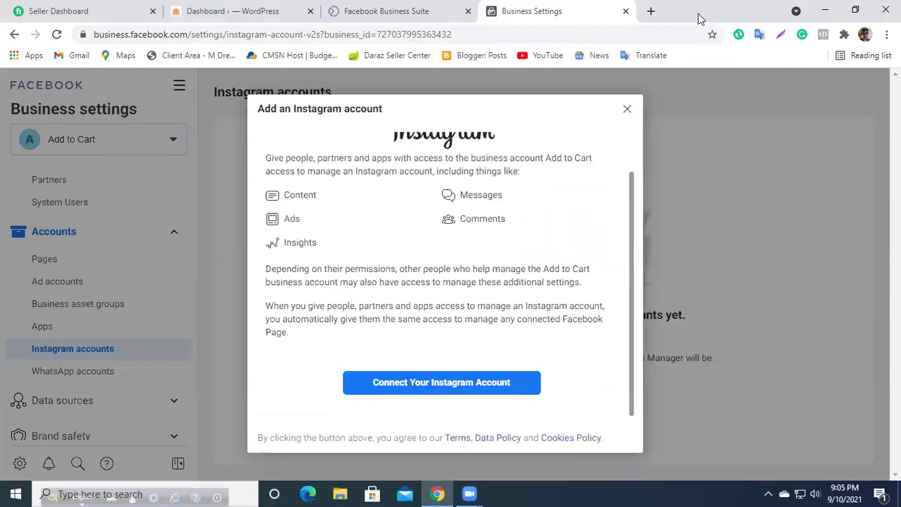
pyautogui.click(630, 112)
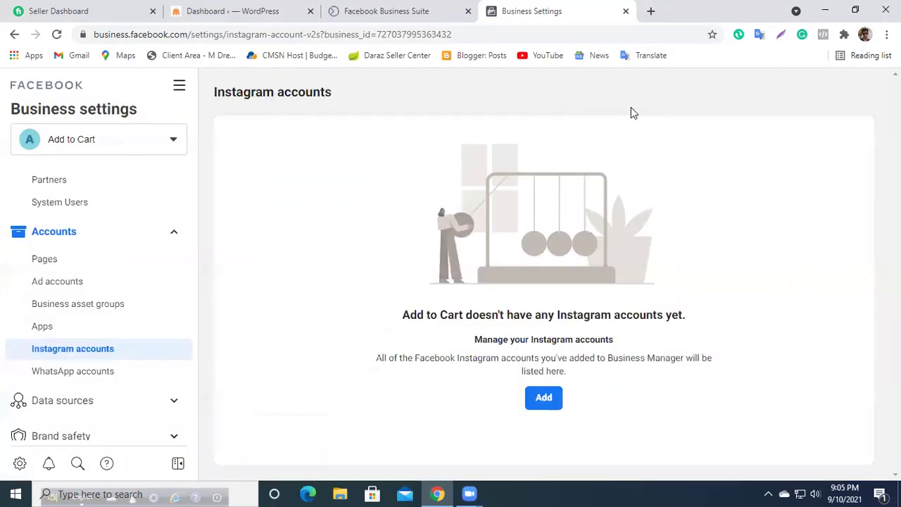
pyautogui.click(61, 373)
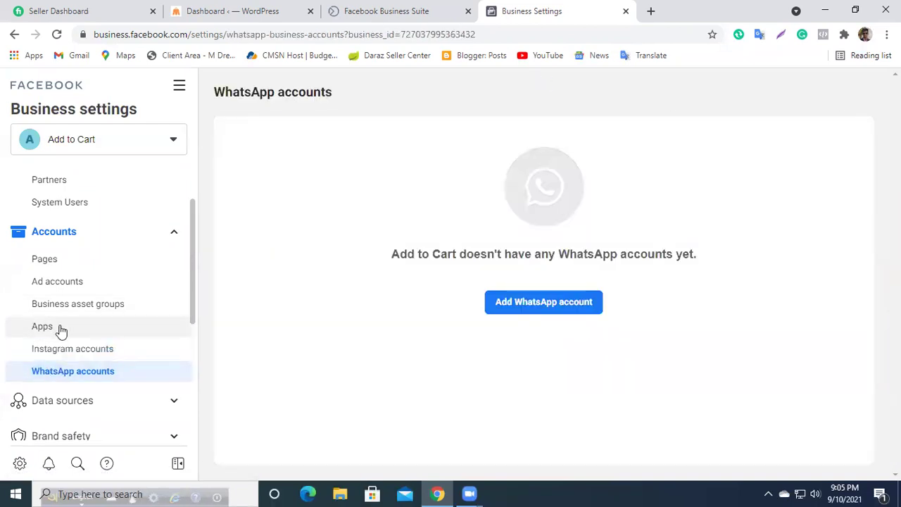
# Step: View the Apps page showing Add to Cart has no apps, then open a new tab
pyautogui.click(62, 328)
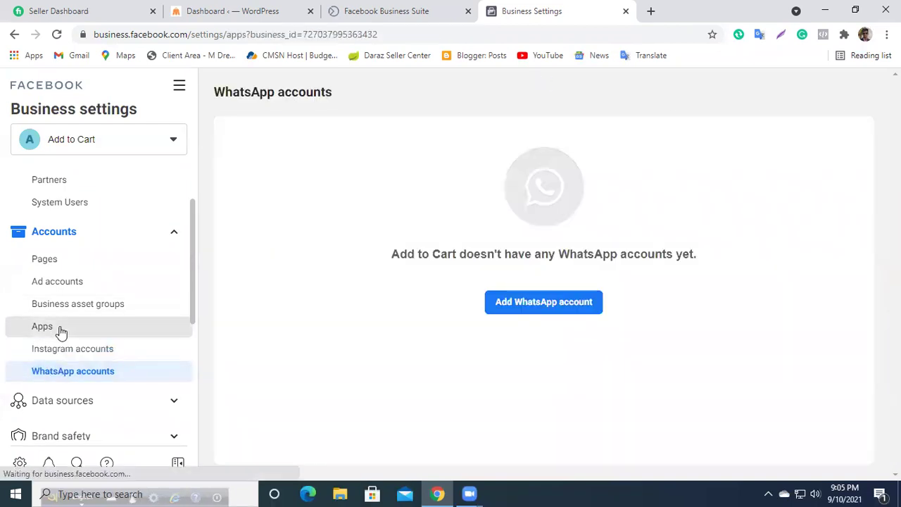
pyautogui.scroll(-3, 59, 331)
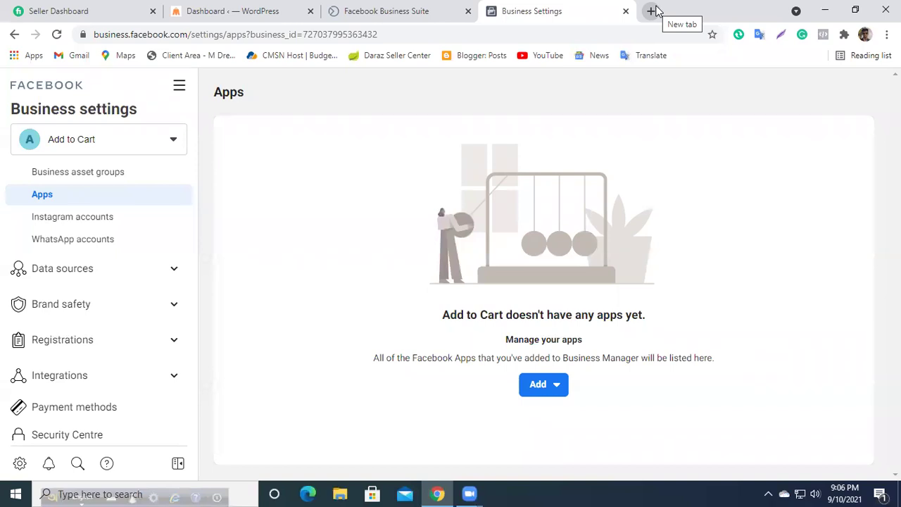
pyautogui.click(652, 10)
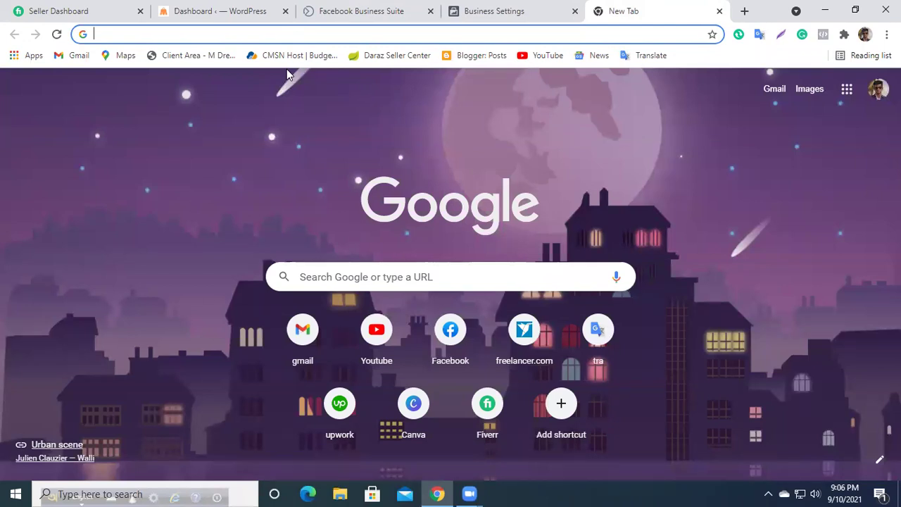
# Step: Search Google for 'developer facebook' and open the Facebook for Developers site
pyautogui.write('de')
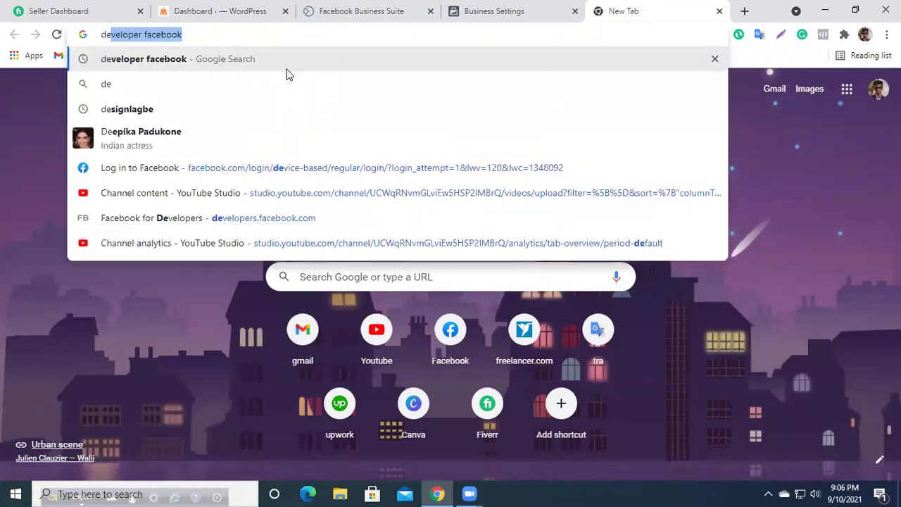
pyautogui.click(261, 59)
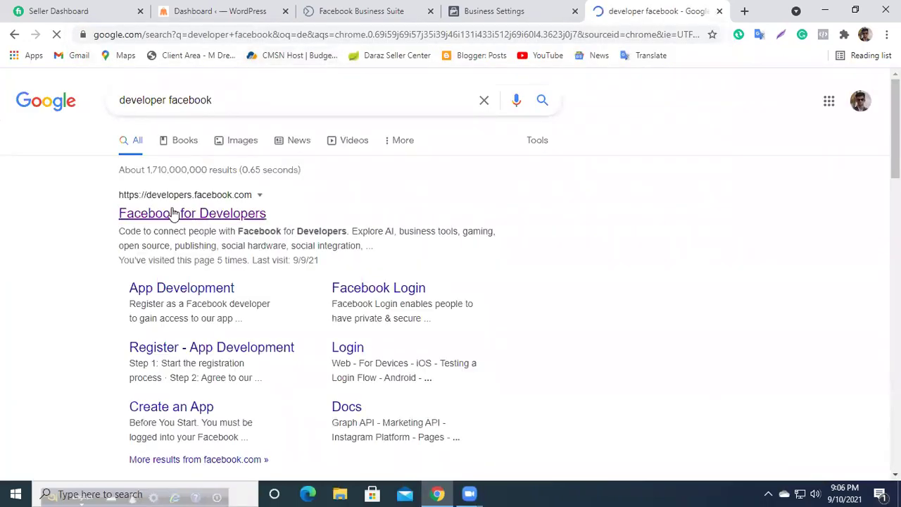
pyautogui.click(162, 212)
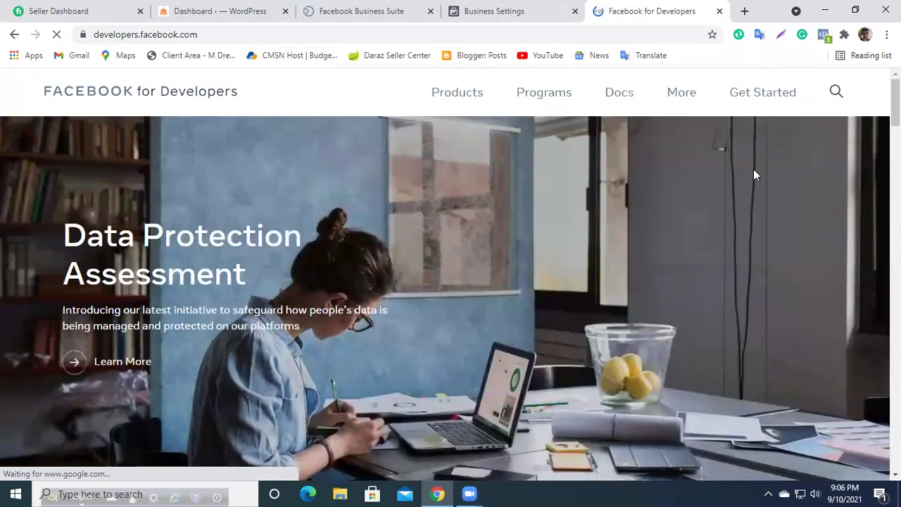
# Step: Begin Facebook developer registration and advance to the Contact info step
pyautogui.click(763, 100)
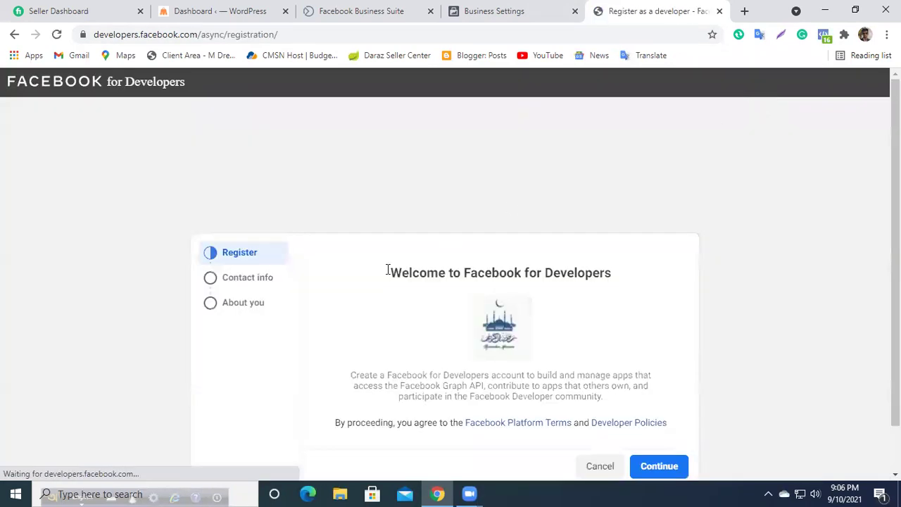
pyautogui.scroll(-1, 359, 251)
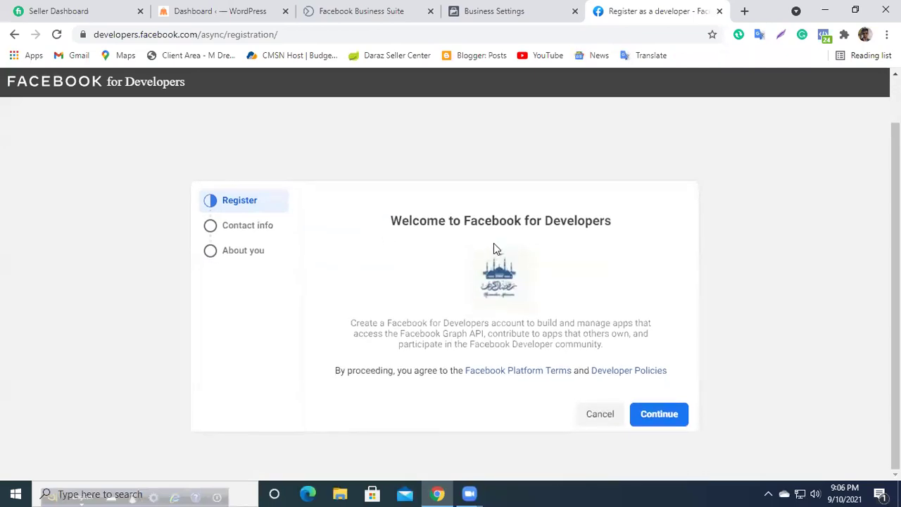
pyautogui.click(650, 415)
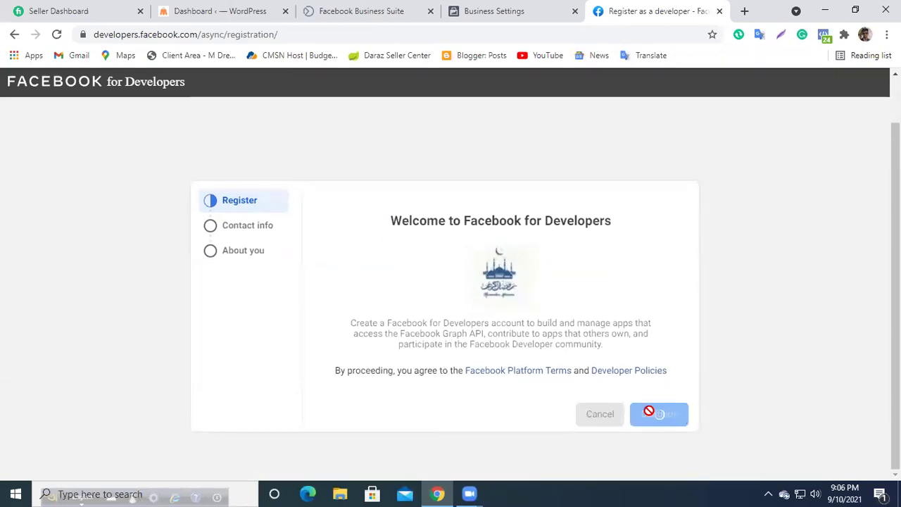
pyautogui.scroll(-1, 406, 347)
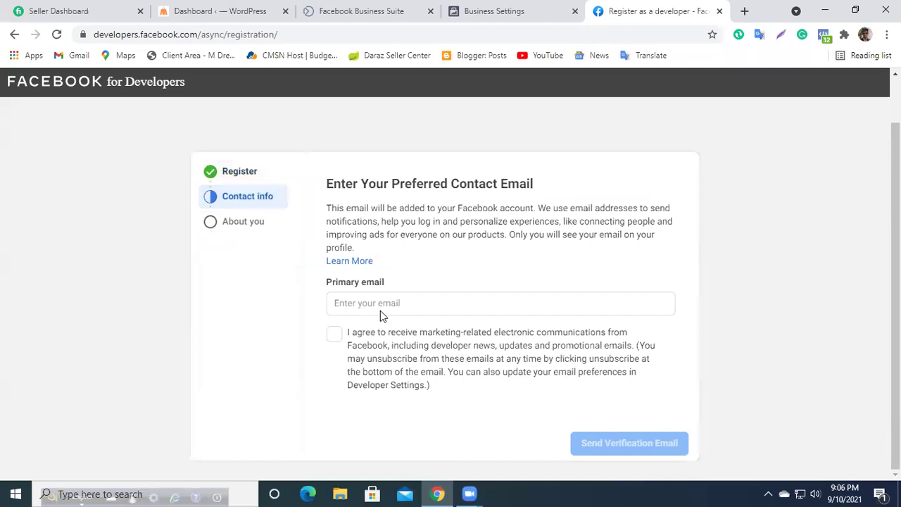
# Step: Enter a primary email, tick marketing consent, send verification, and clear the rejected address
pyautogui.click(378, 304)
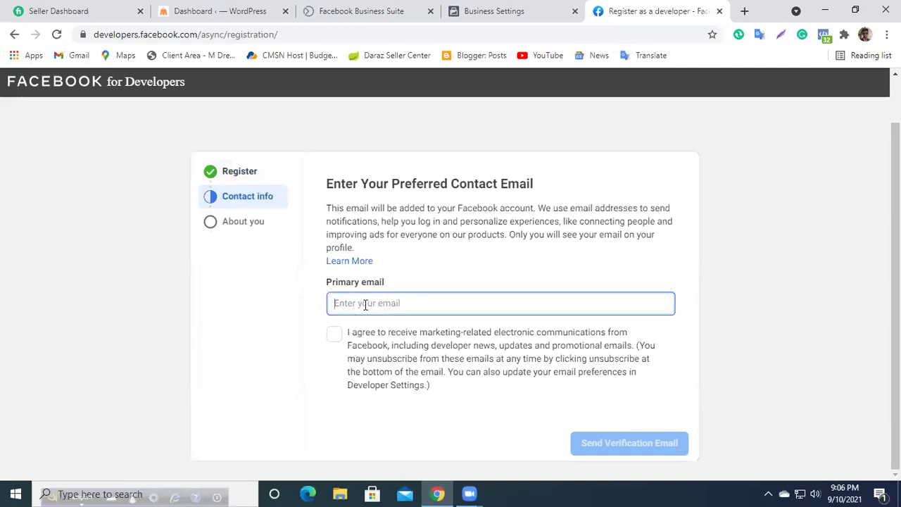
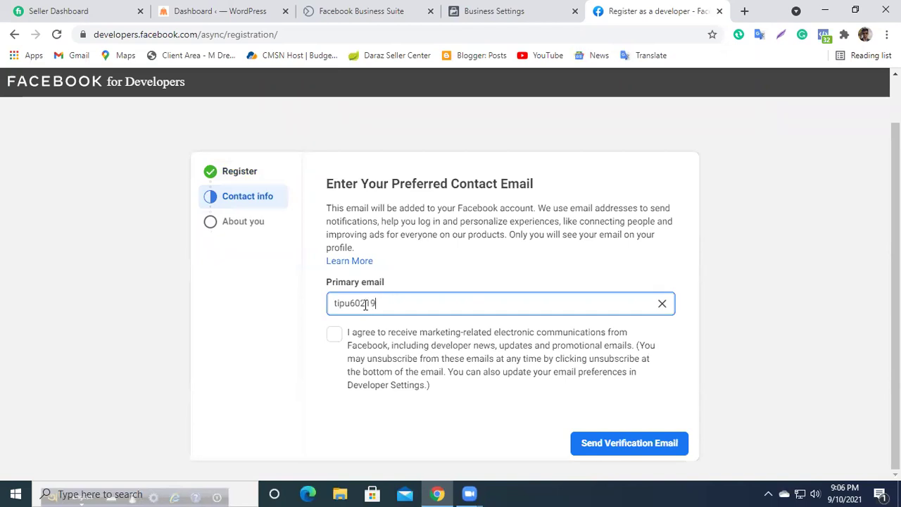
pyautogui.click(334, 335)
pyautogui.click(641, 443)
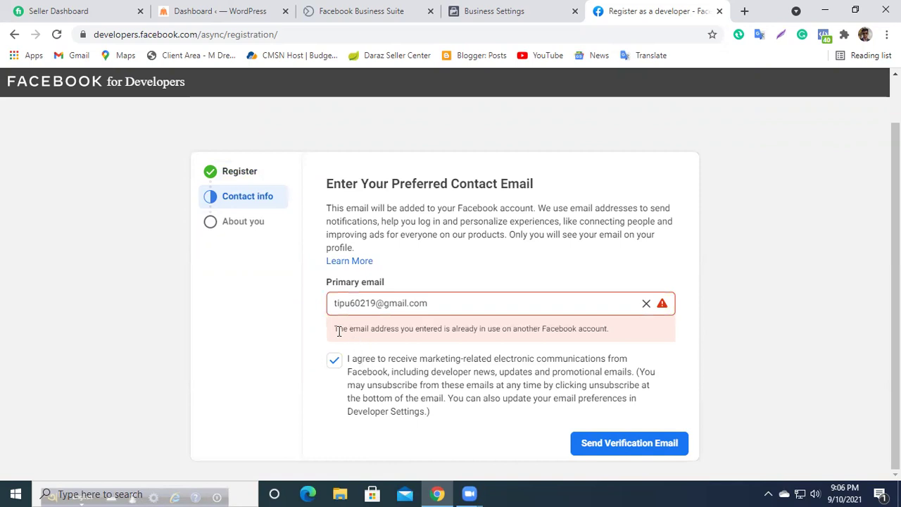
pyautogui.click(645, 303)
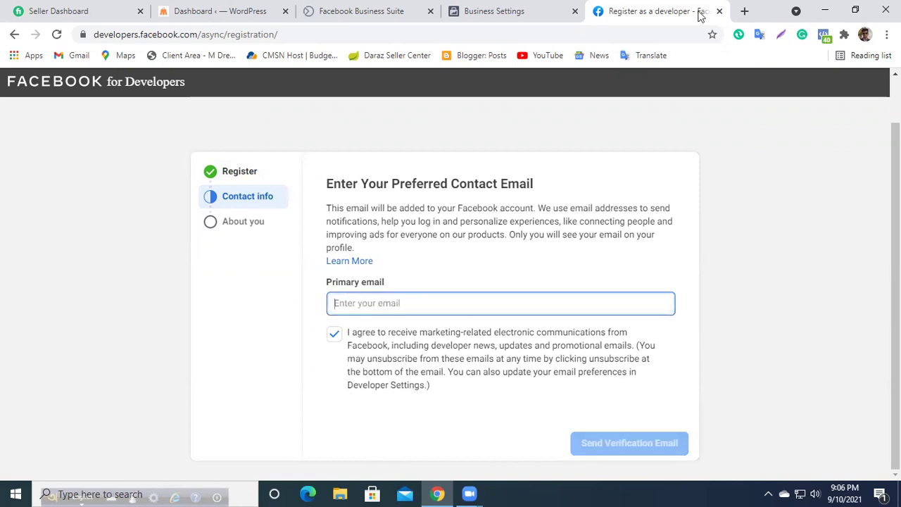
pyautogui.click(743, 10)
# Step: Check the signed-in Google accounts, then try another primary email and clear it when rejected
pyautogui.click(877, 89)
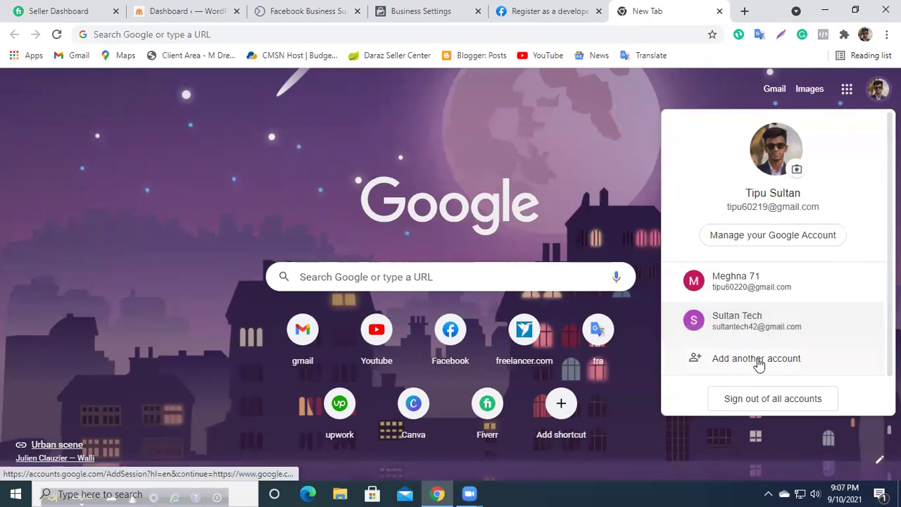
pyautogui.click(431, 11)
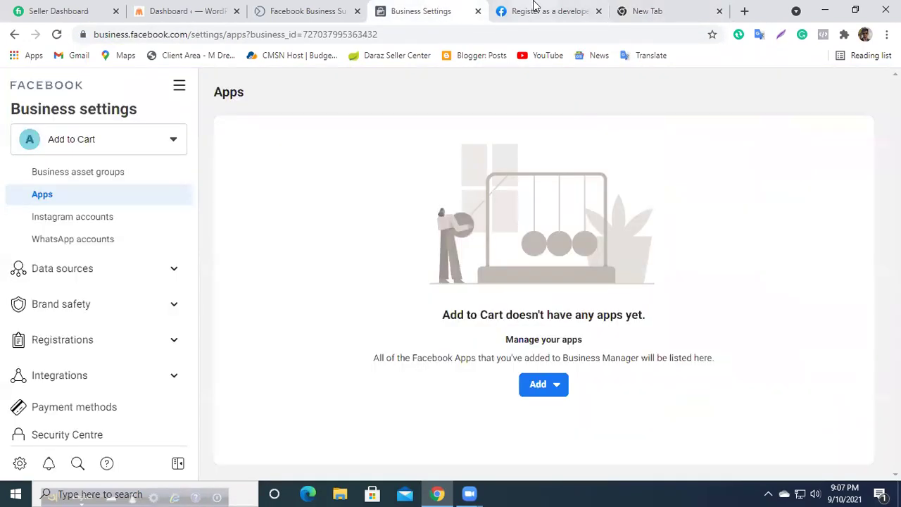
pyautogui.click(535, 10)
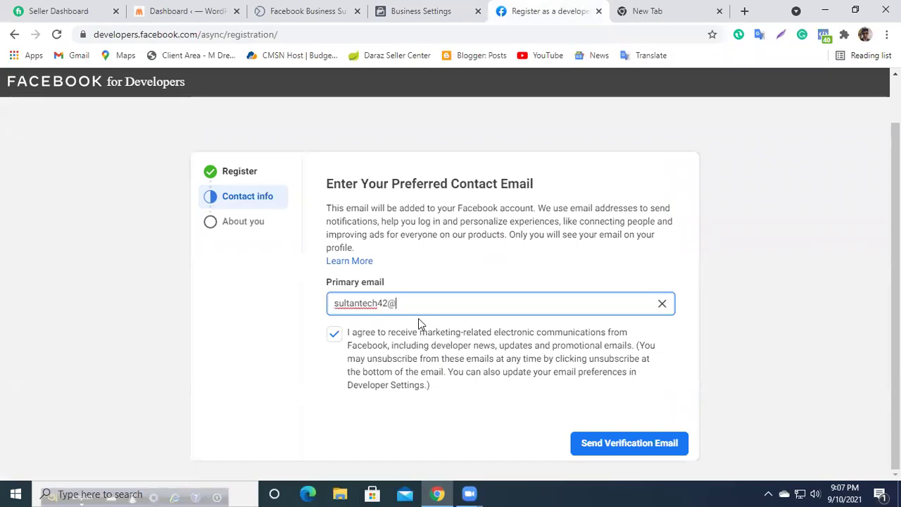
pyautogui.click(578, 451)
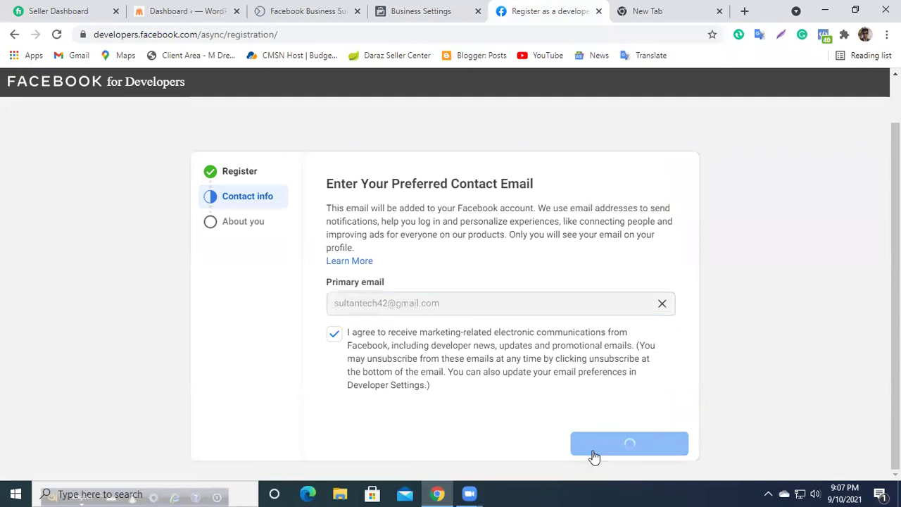
pyautogui.click(645, 305)
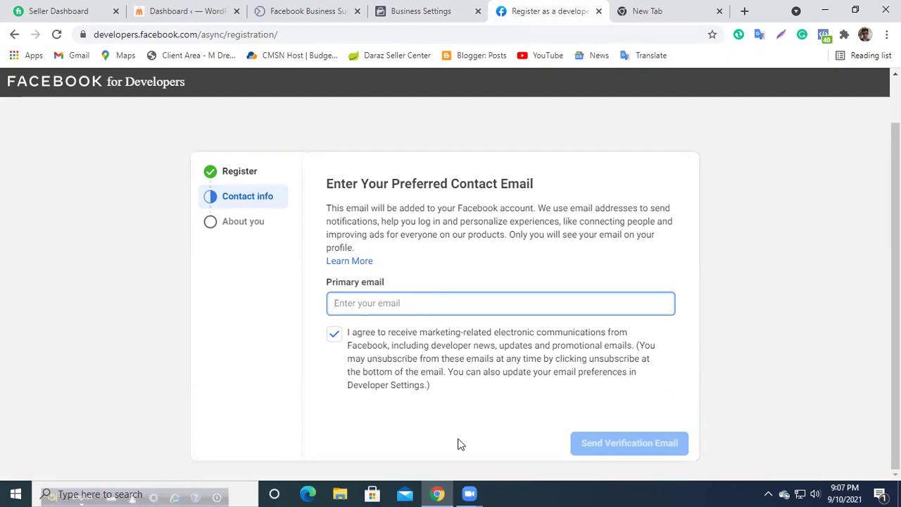
pyautogui.click(470, 493)
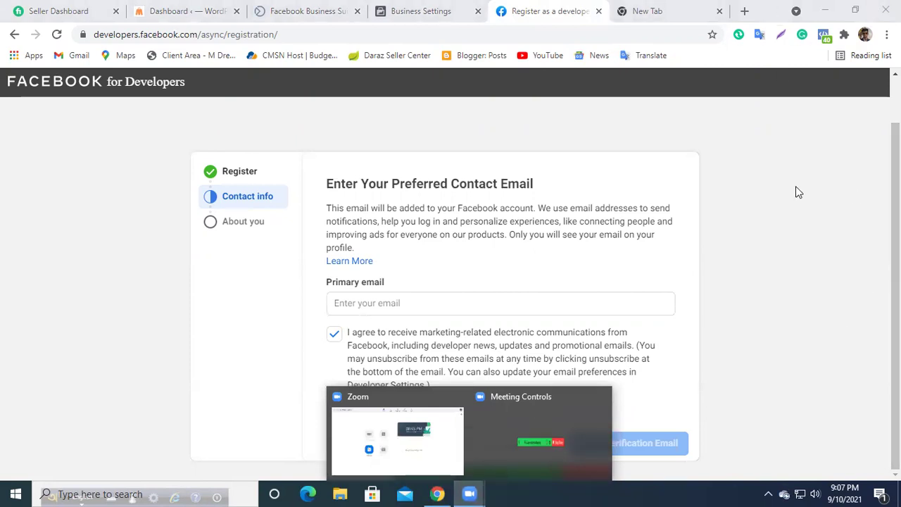
# Step: Try further edited email addresses for verification, each rejected as already in use
pyautogui.click(348, 303)
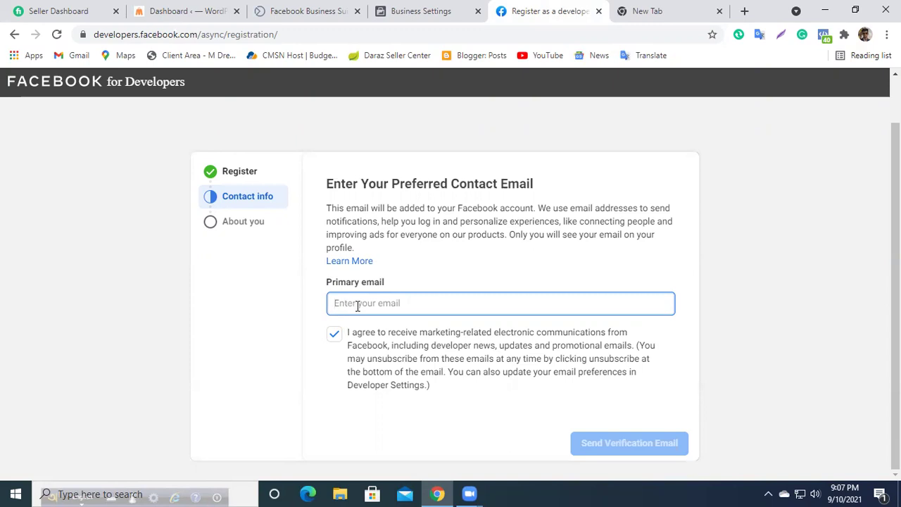
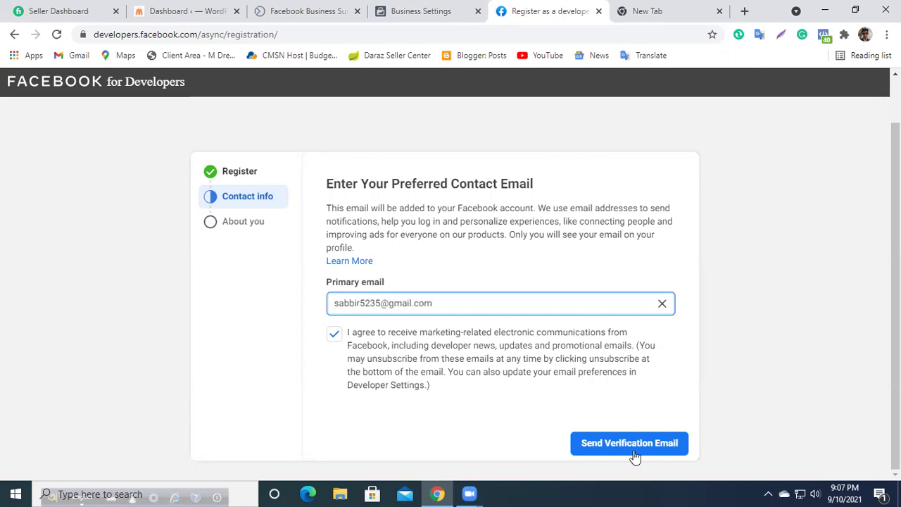
pyautogui.click(633, 454)
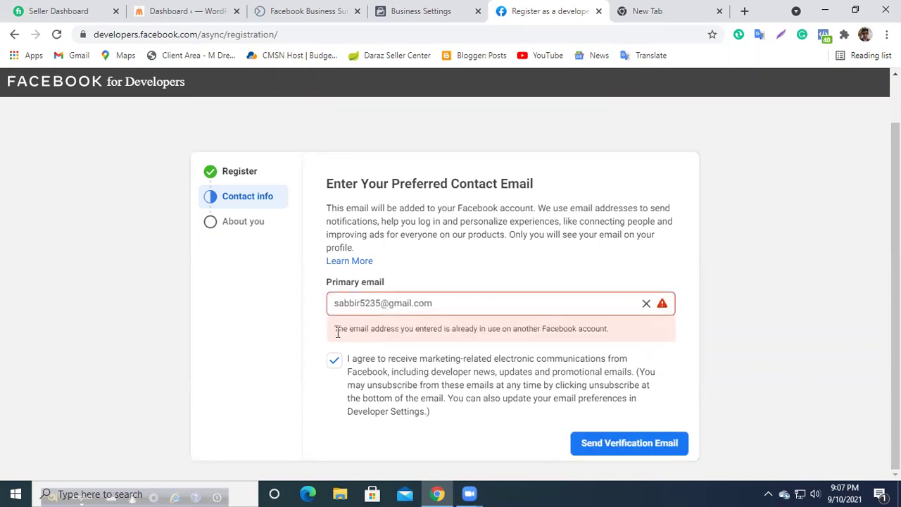
pyautogui.moveTo(333, 335); pyautogui.dragTo(629, 339)
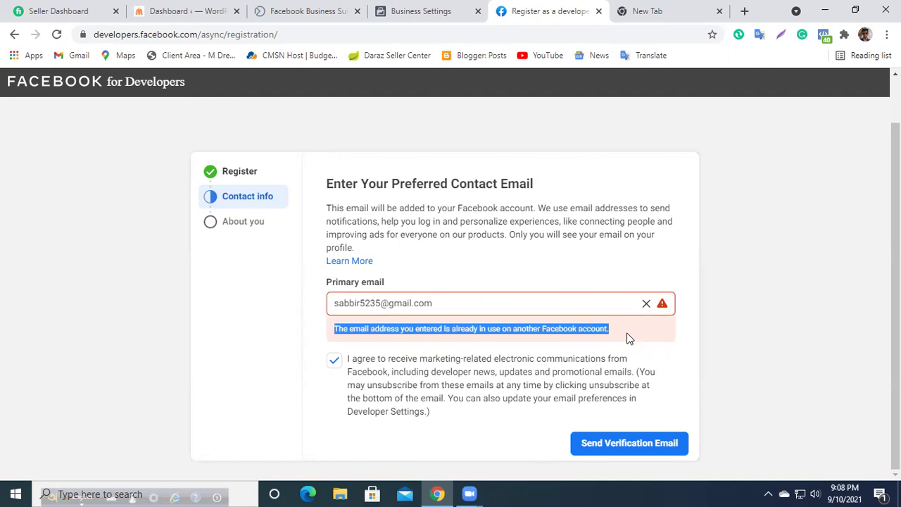
pyautogui.click(619, 330)
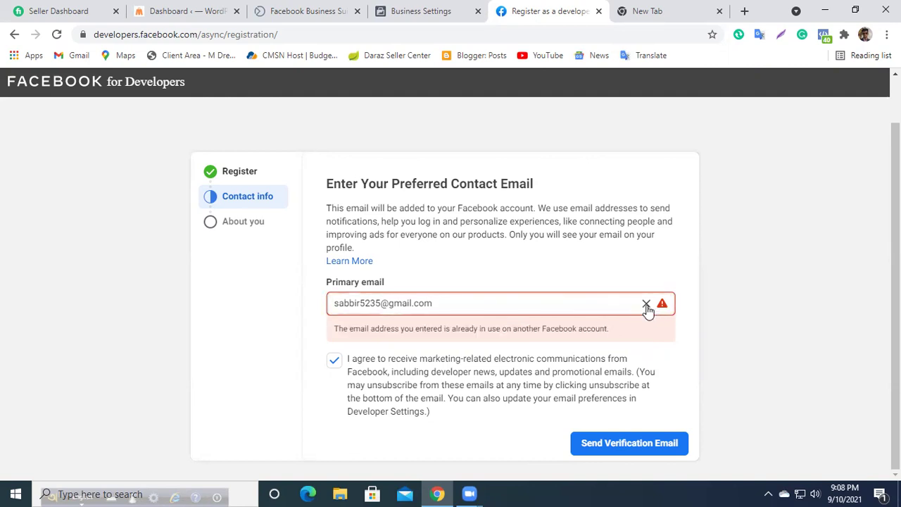
pyautogui.moveTo(382, 304); pyautogui.dragTo(359, 307)
pyautogui.press('BackSpace')
pyautogui.press('BackSpace')
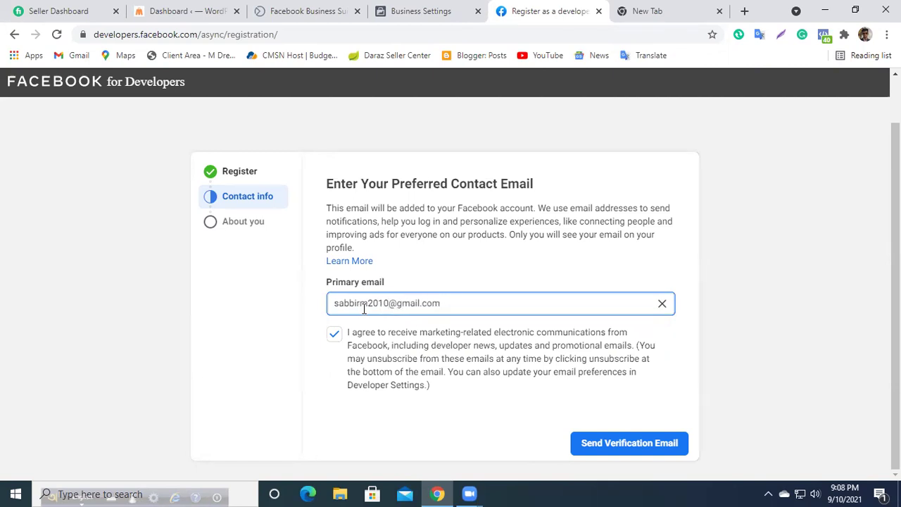
pyautogui.click(637, 443)
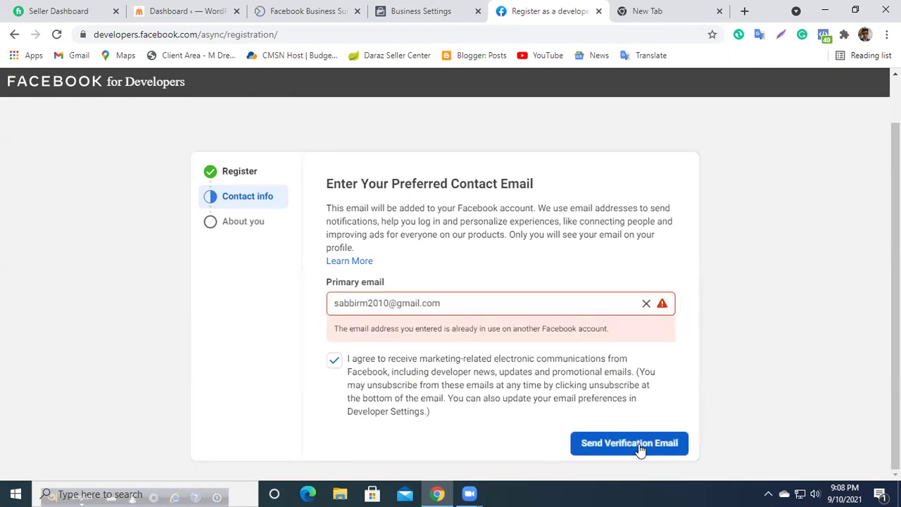
pyautogui.click(343, 306)
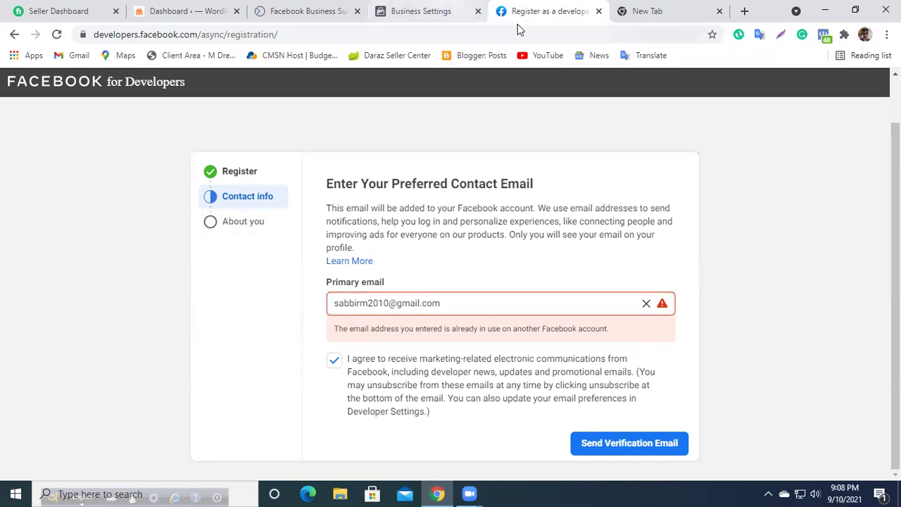
# Step: Close the developer registration page and expand Data sources in Business Settings
pyautogui.click(598, 12)
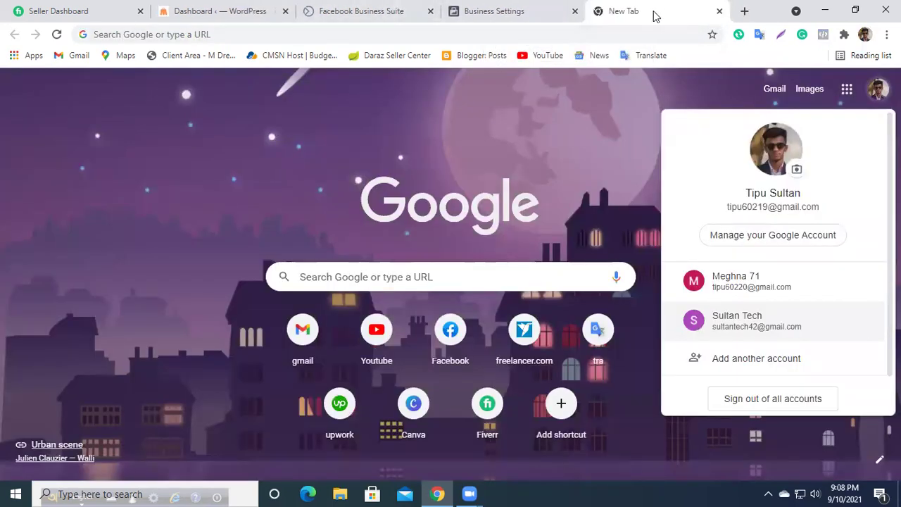
pyautogui.click(872, 100)
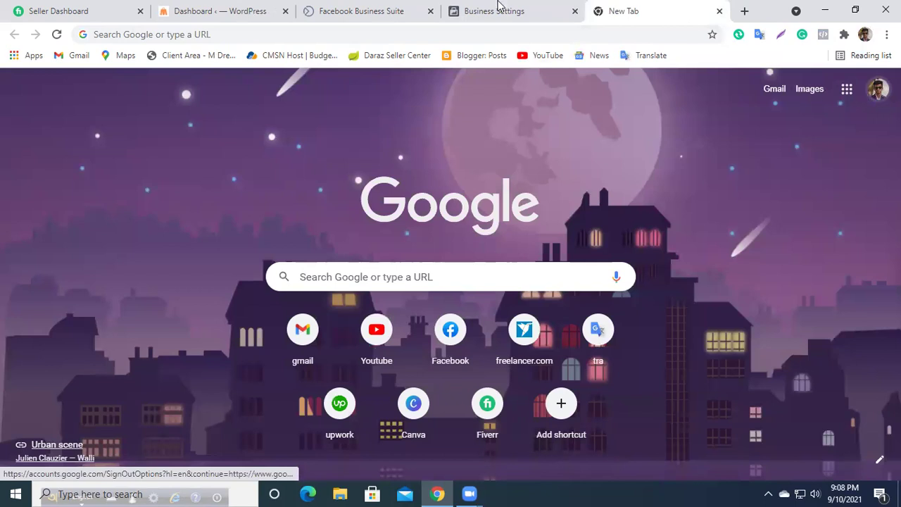
pyautogui.click(498, 8)
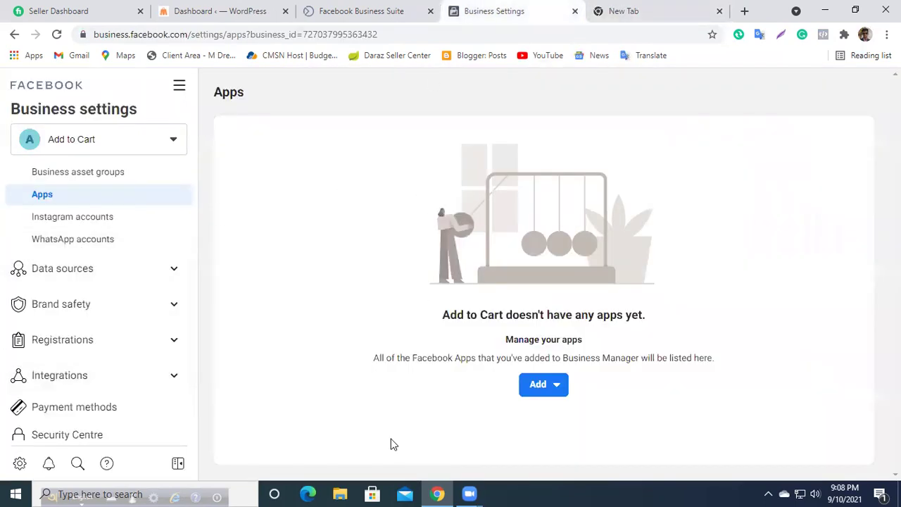
pyautogui.click(69, 281)
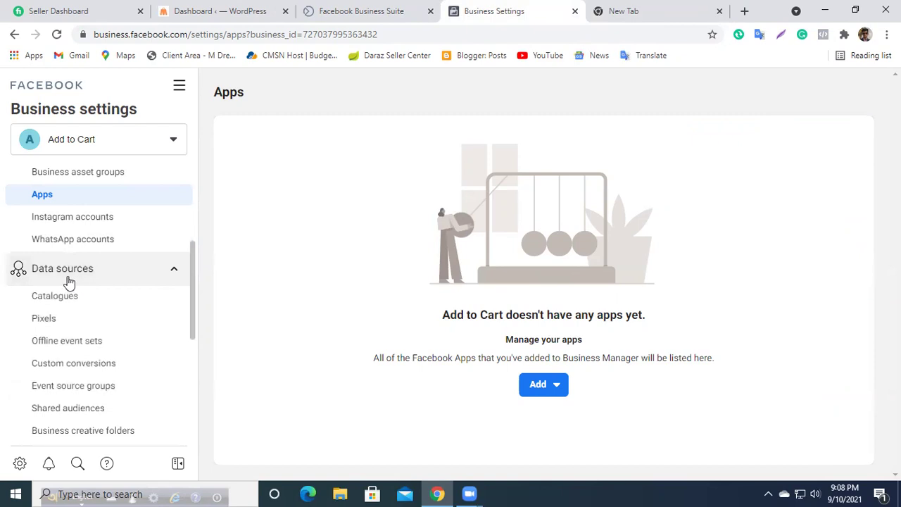
pyautogui.click(69, 281)
pyautogui.click(67, 281)
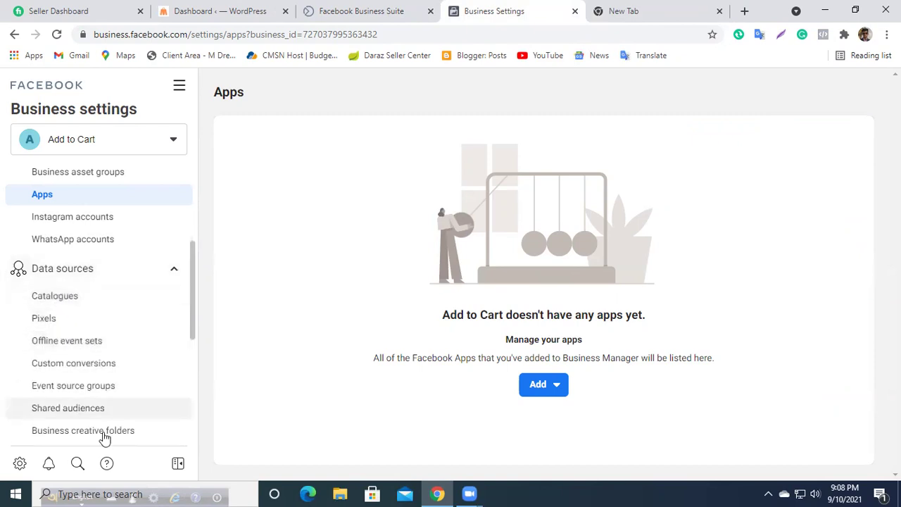
pyautogui.scroll(-1, 104, 423)
# Step: Browse Catalogues, Pixels, Offline event sets, Custom conversions, Event source groups, Shared audiences and Business creative folders
pyautogui.click(71, 235)
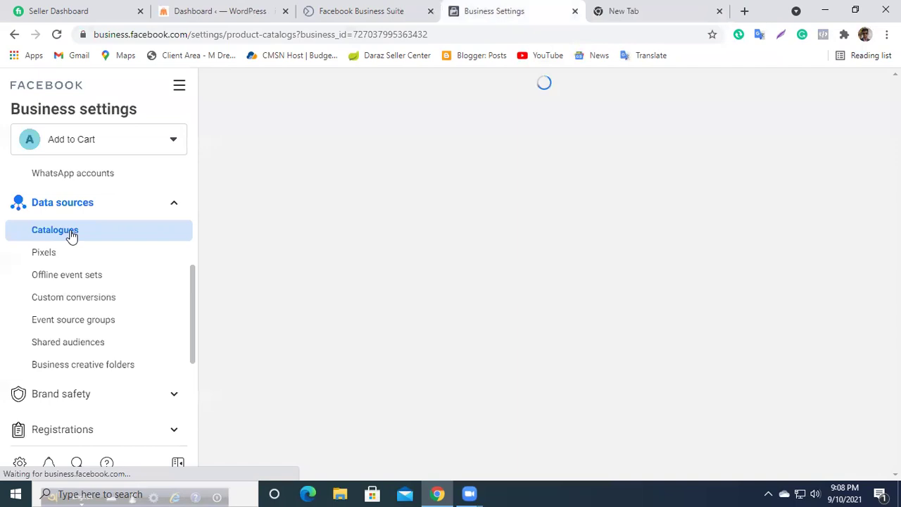
pyautogui.click(65, 255)
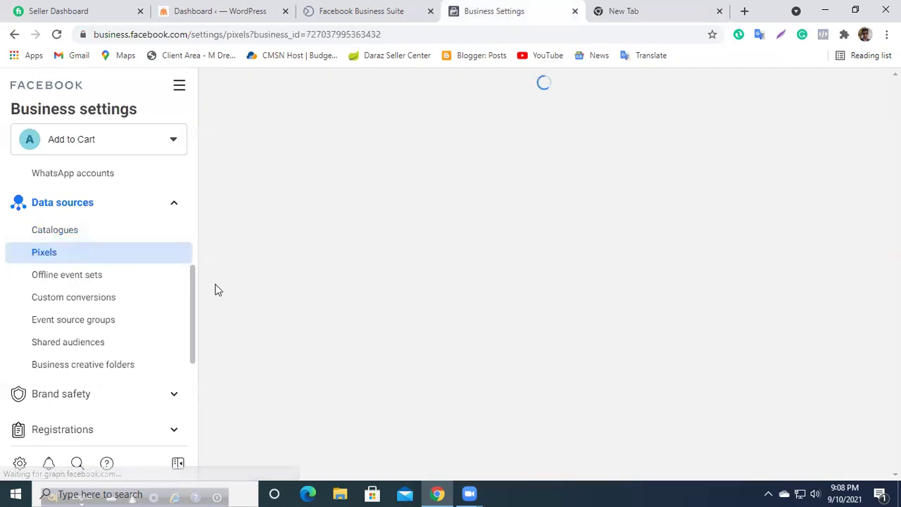
pyautogui.click(86, 276)
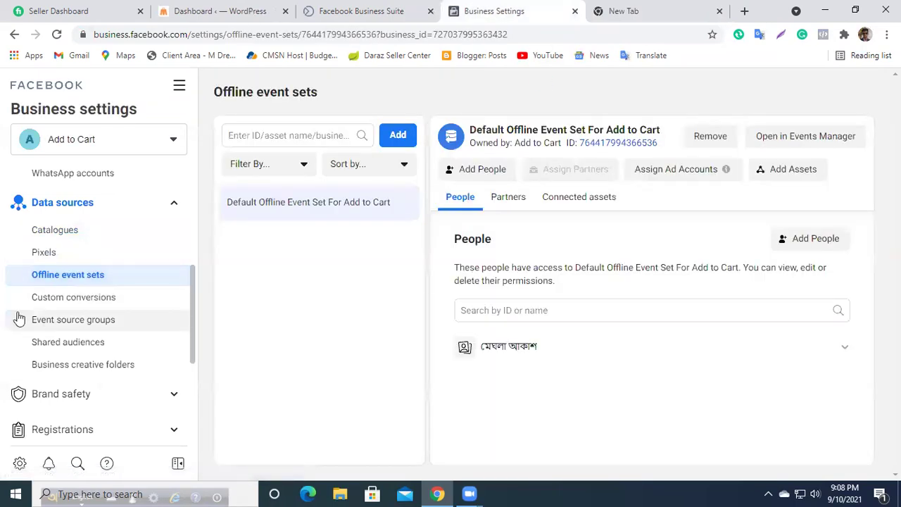
pyautogui.click(72, 303)
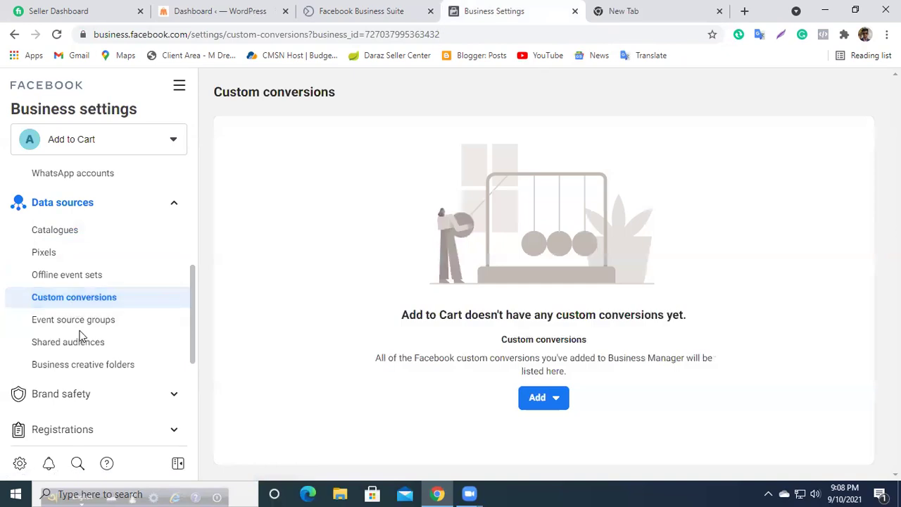
pyautogui.click(74, 321)
pyautogui.click(51, 345)
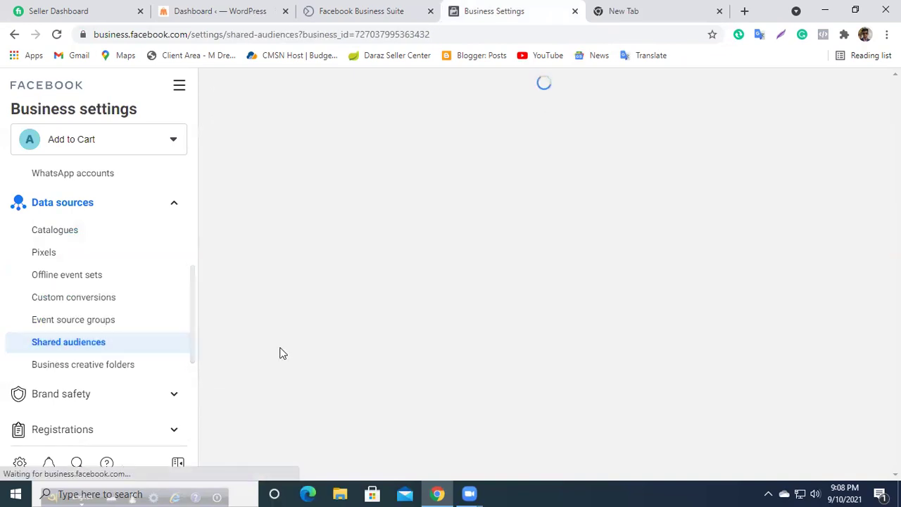
pyautogui.click(70, 375)
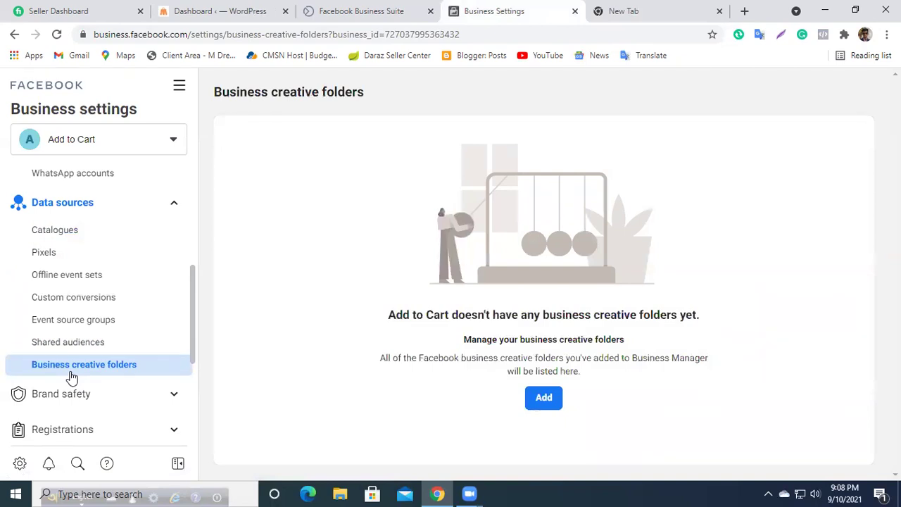
# Step: Return to the Pixels page showing no pixels for Add to Cart, then switch to the blank tab
pyautogui.scroll(2, 89, 325)
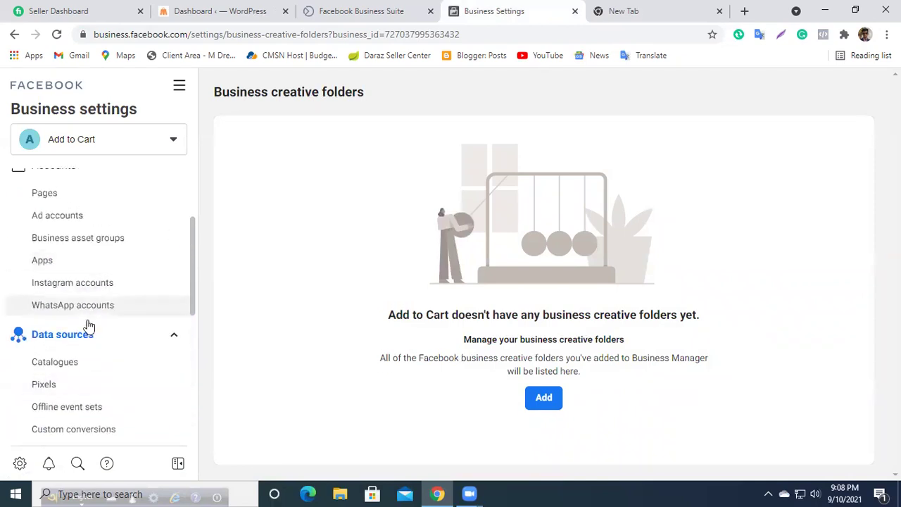
pyautogui.scroll(-1, 89, 325)
pyautogui.click(75, 328)
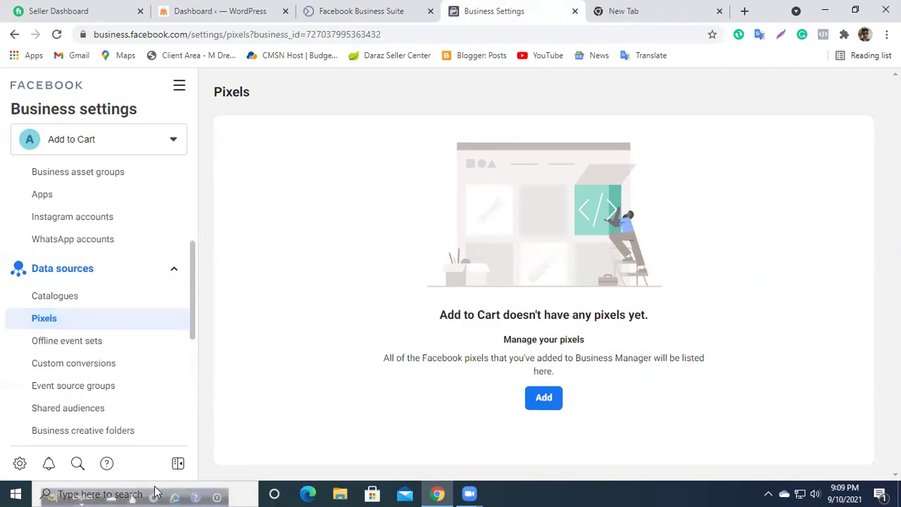
pyautogui.click(62, 301)
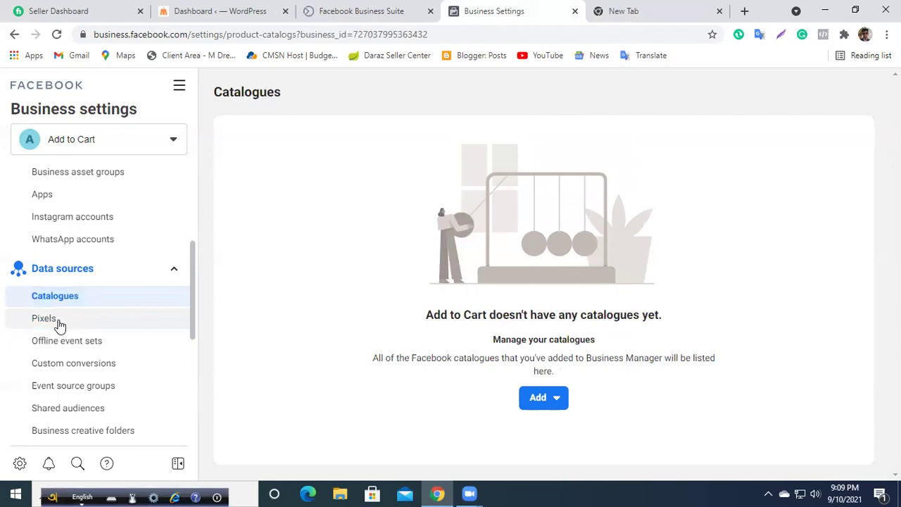
pyautogui.click(60, 322)
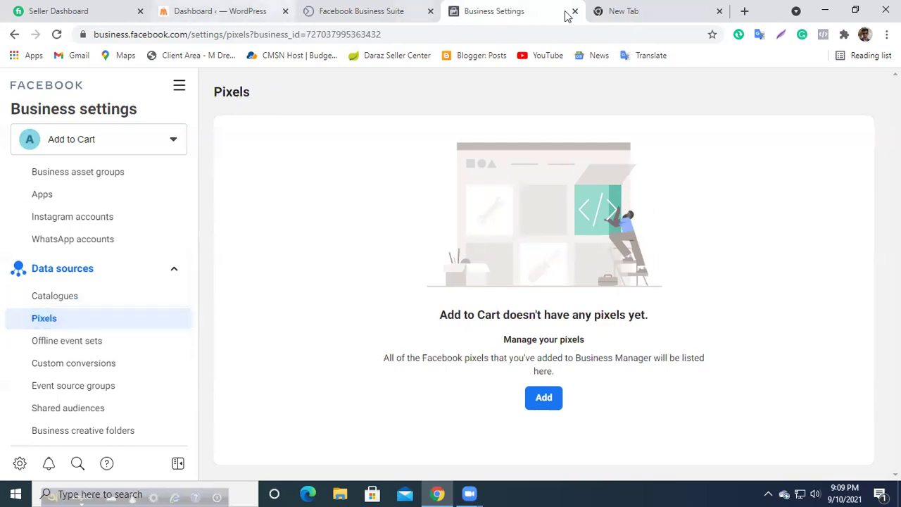
pyautogui.click(619, 11)
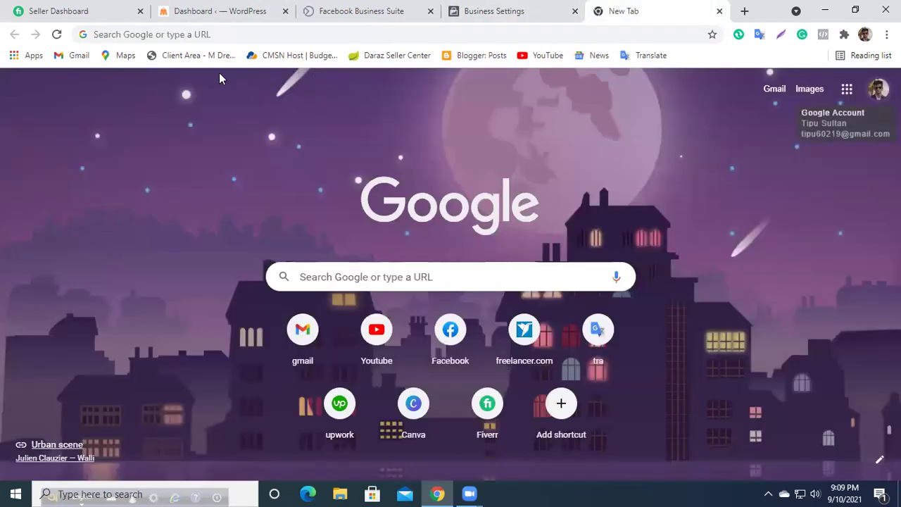
# Step: Open the dailyshopng.com store homepage and scroll through its products
pyautogui.click(155, 35)
pyautogui.write('dailyshopng.com')
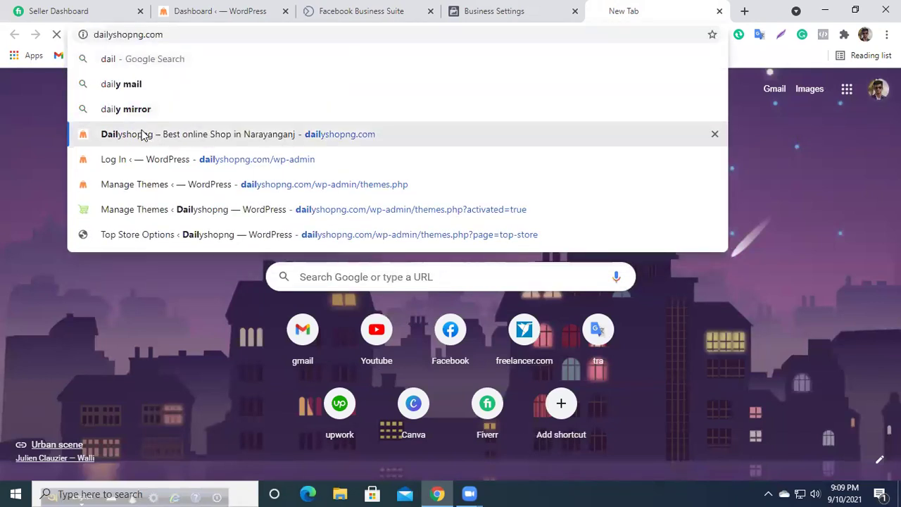
pyautogui.click(141, 135)
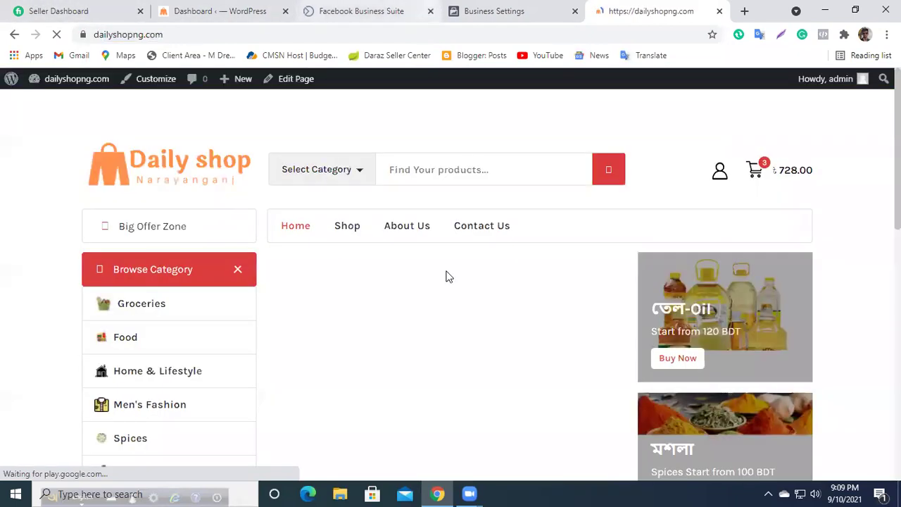
pyautogui.scroll(-6, 220, 368)
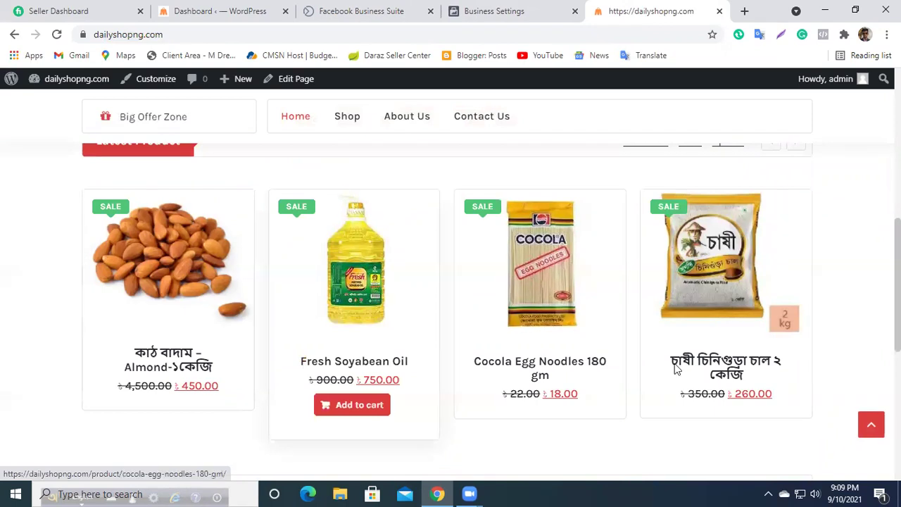
pyautogui.scroll(2, 316, 336)
pyautogui.scroll(-3, 316, 336)
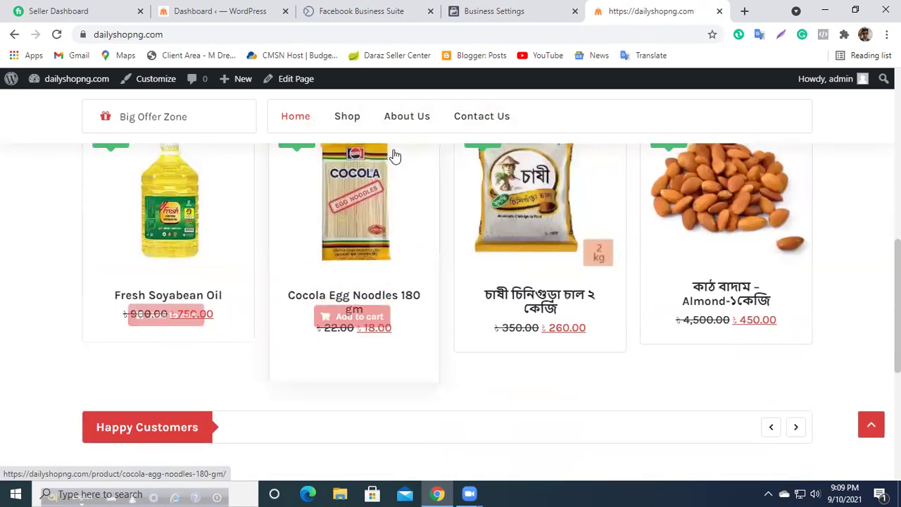
pyautogui.scroll(3, 374, 280)
pyautogui.scroll(4, 432, 319)
pyautogui.scroll(-4, 431, 319)
pyautogui.scroll(-2, 431, 320)
# Step: Add Cocola Egg Noodles 180 gm to the cart and view the cart totalling 806.00
pyautogui.moveTo(328, 345)
pyautogui.click(353, 420)
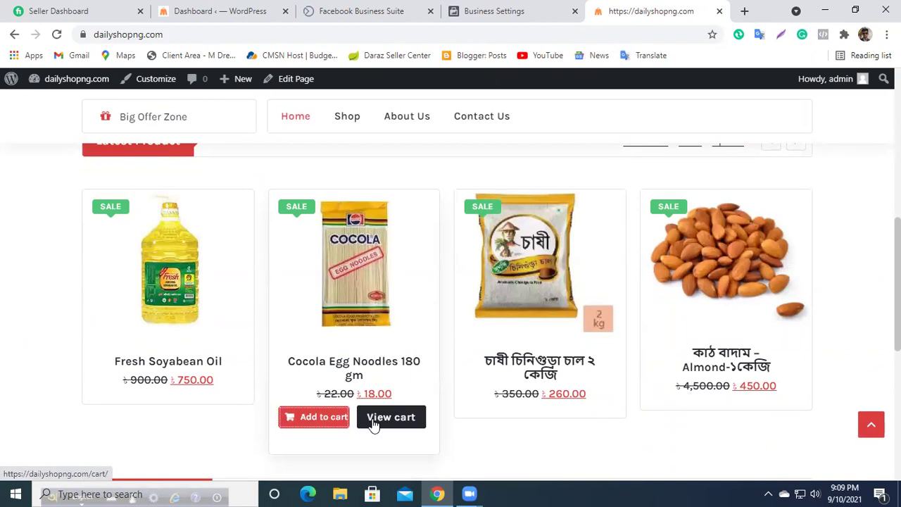
pyautogui.click(379, 422)
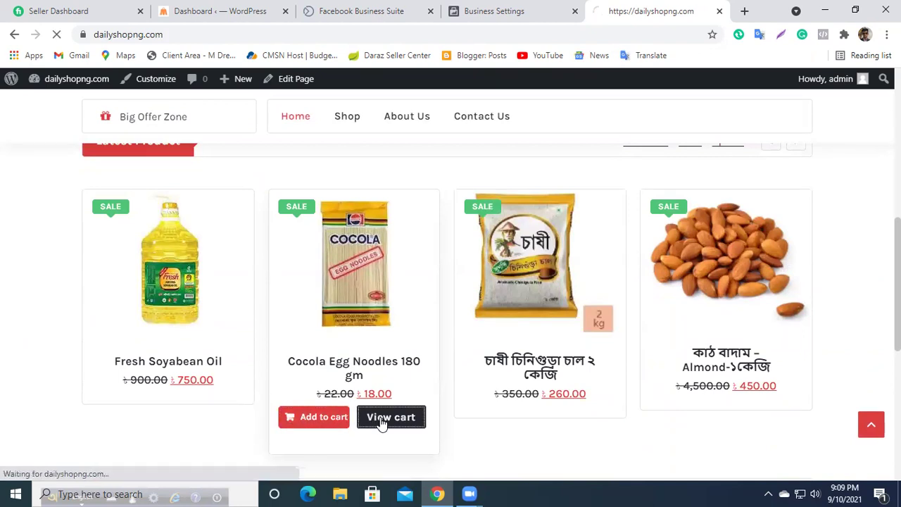
pyautogui.scroll(-10, 314, 310)
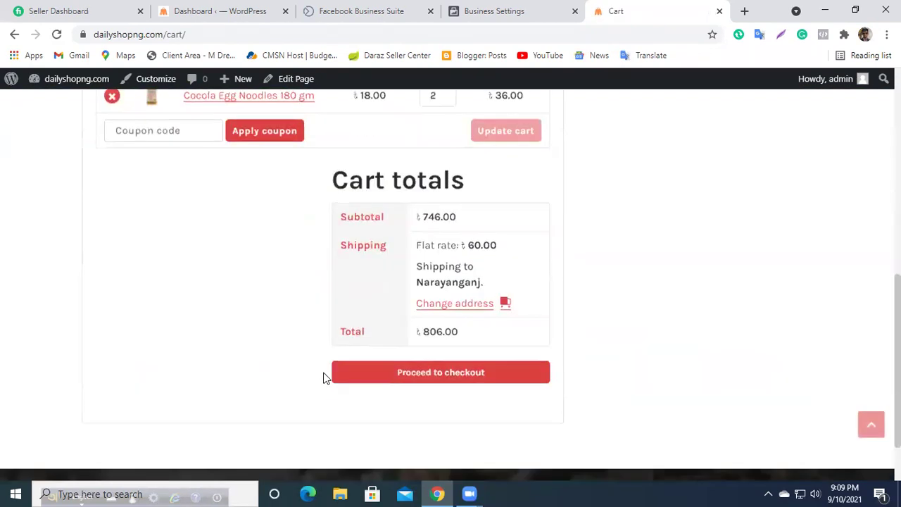
pyautogui.scroll(6, 307, 342)
# Step: Switch between the Business Settings Pixels page and the store cart, then close the cart tab
pyautogui.click(378, 11)
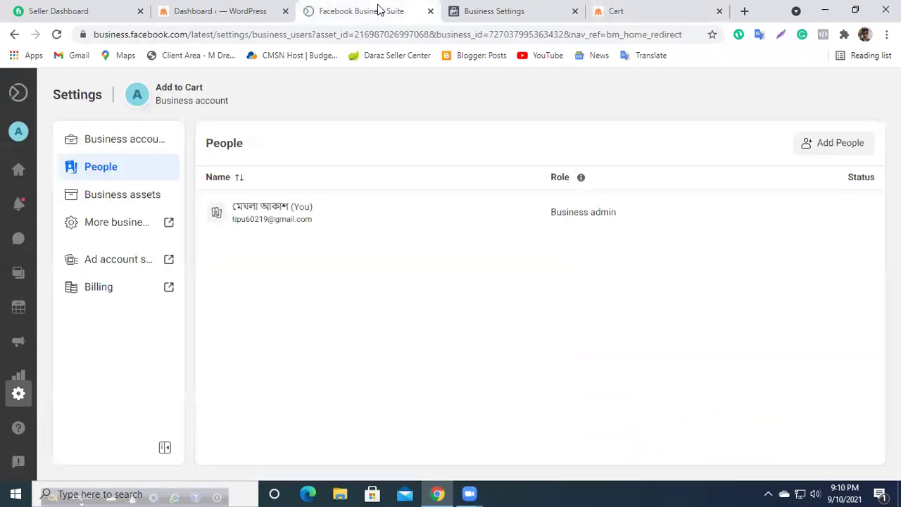
pyautogui.click(491, 9)
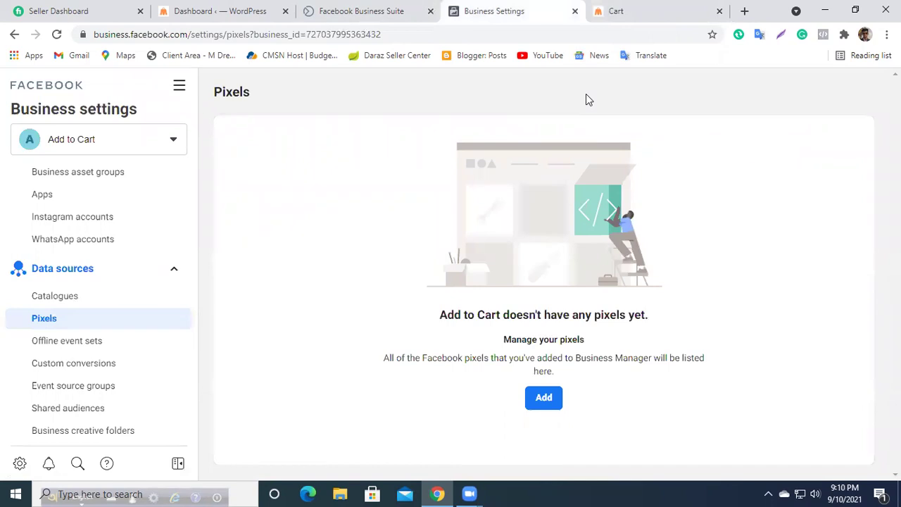
pyautogui.click(638, 8)
pyautogui.scroll(-4, 272, 366)
pyautogui.scroll(5, 271, 366)
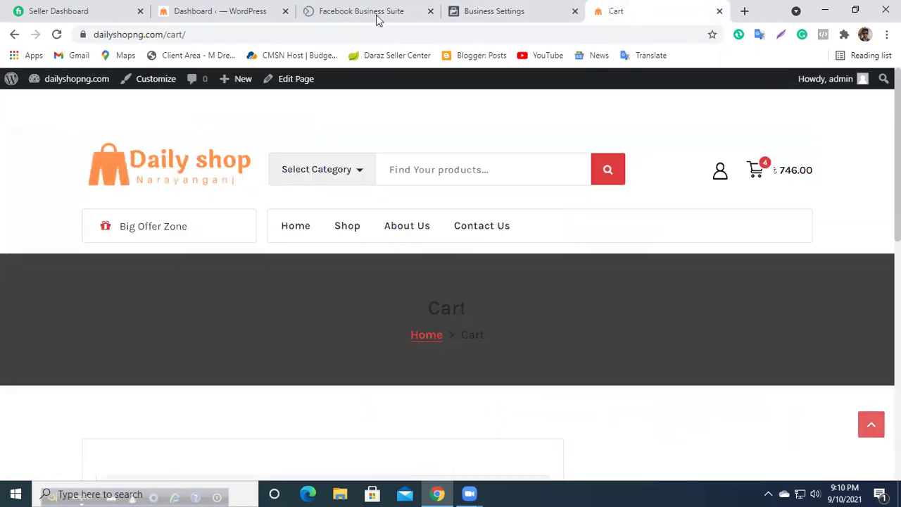
pyautogui.click(509, 9)
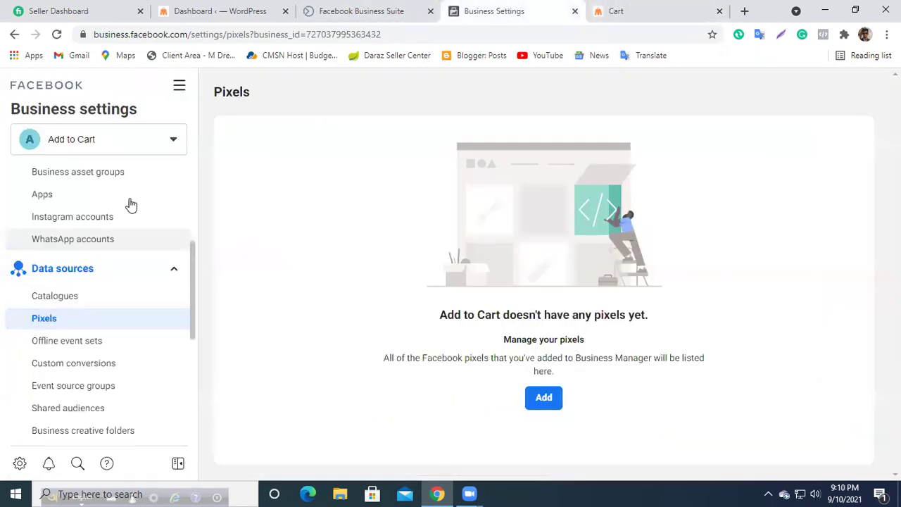
pyautogui.click(637, 10)
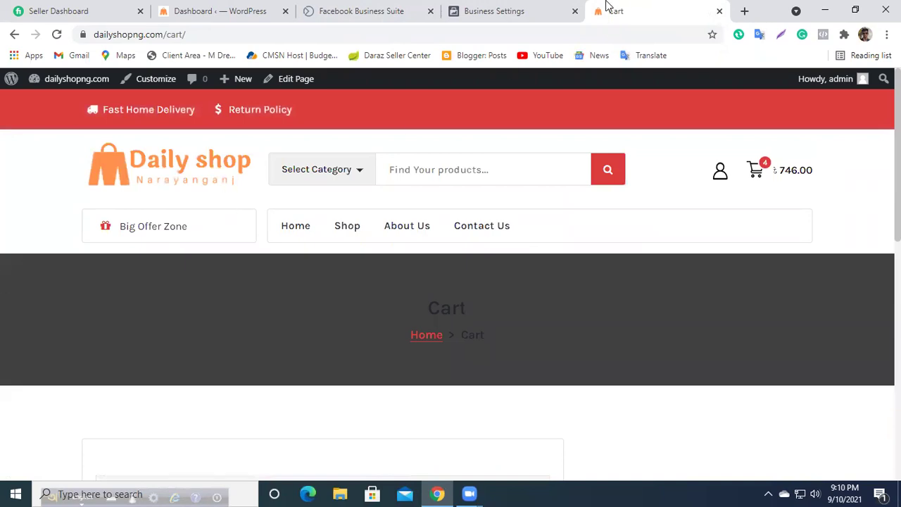
pyautogui.click(534, 9)
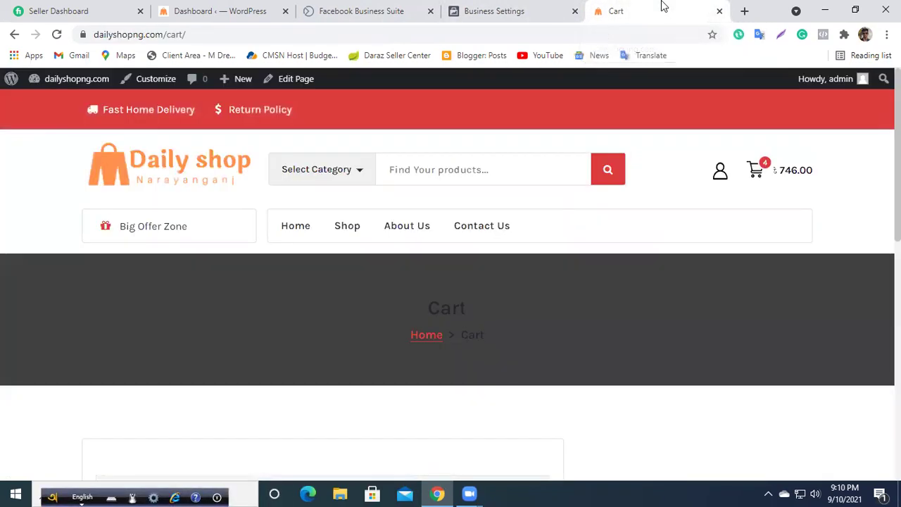
pyautogui.click(661, 9)
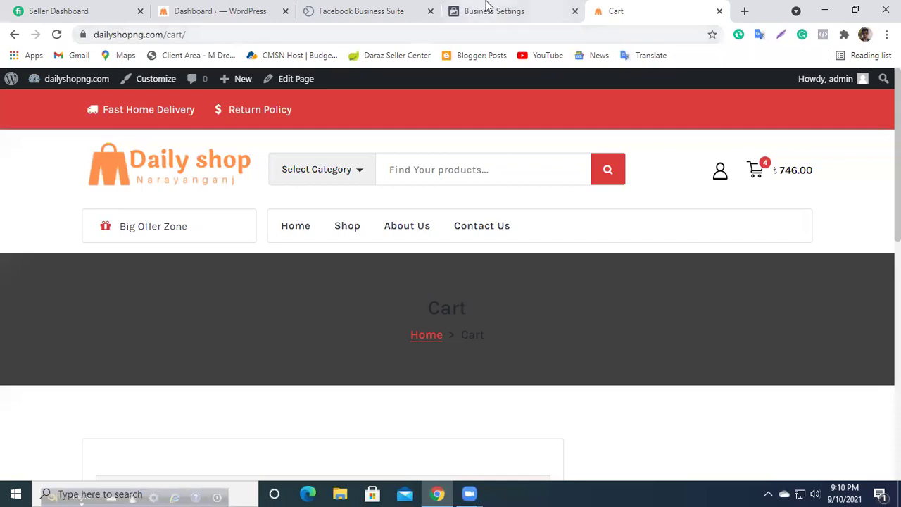
pyautogui.moveTo(68, 105)
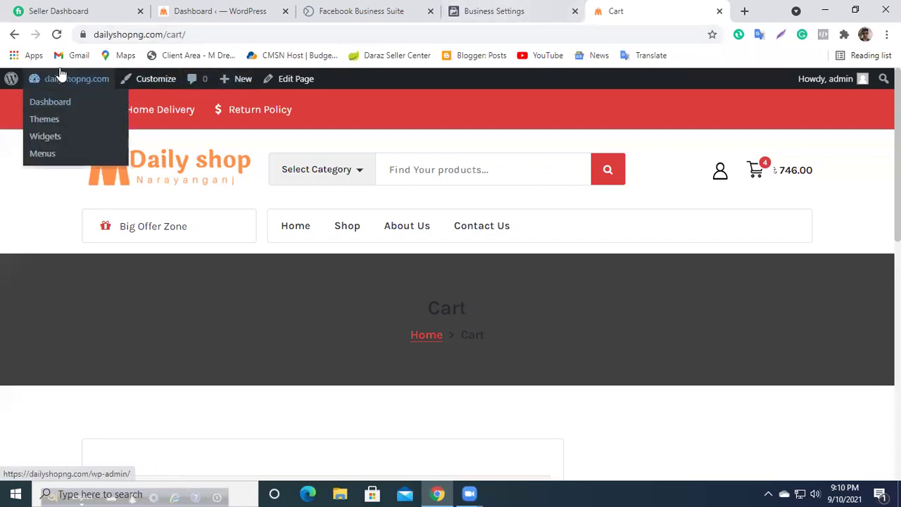
pyautogui.click(719, 10)
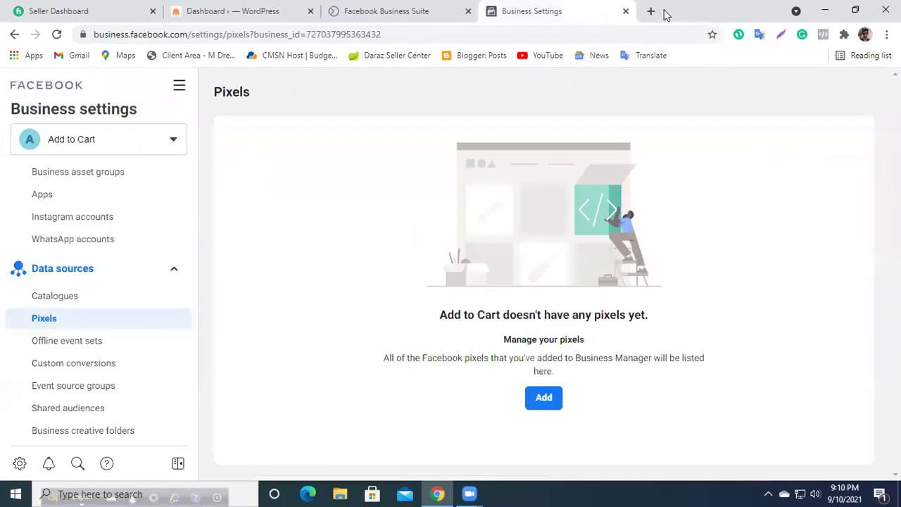
# Step: Open the dailyshopng.com storefront in a new tab, compare it with the Pixels page, then close it
pyautogui.hotkey('ctrl', 't')
pyautogui.write('d')
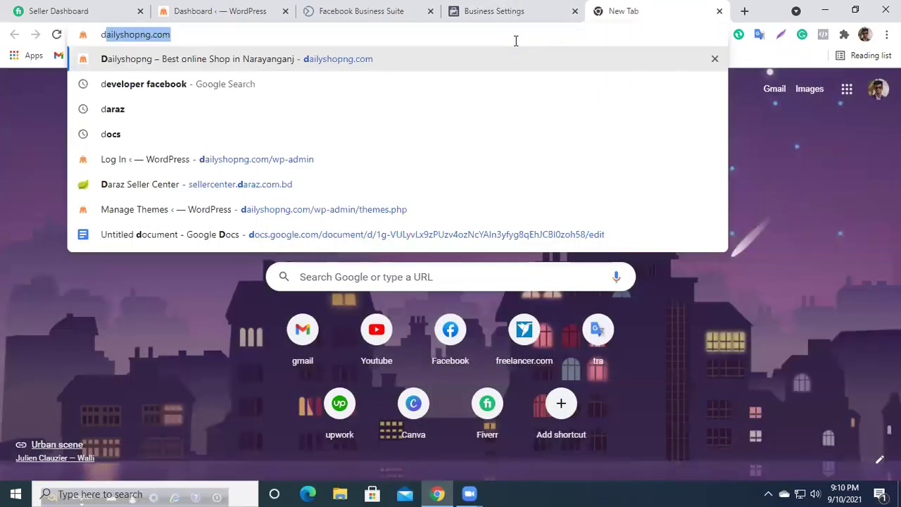
pyautogui.press('Return')
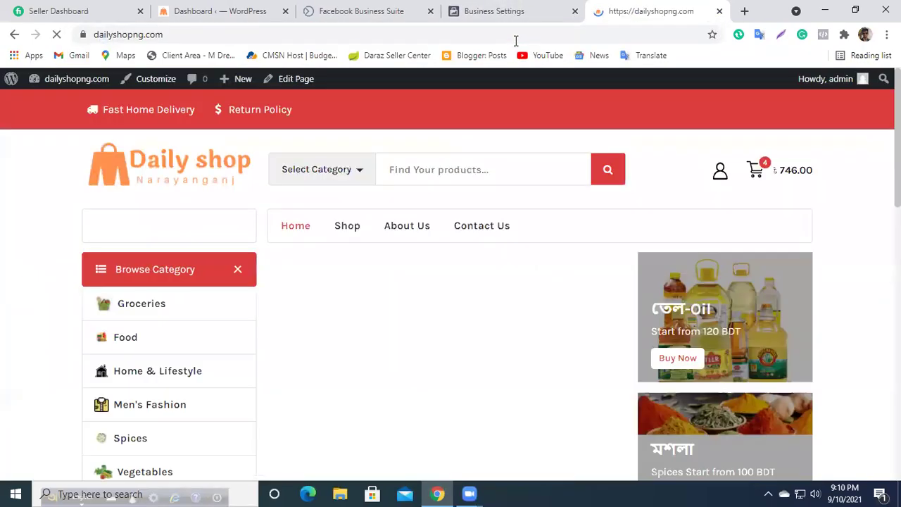
pyautogui.scroll(-10, 543, 285)
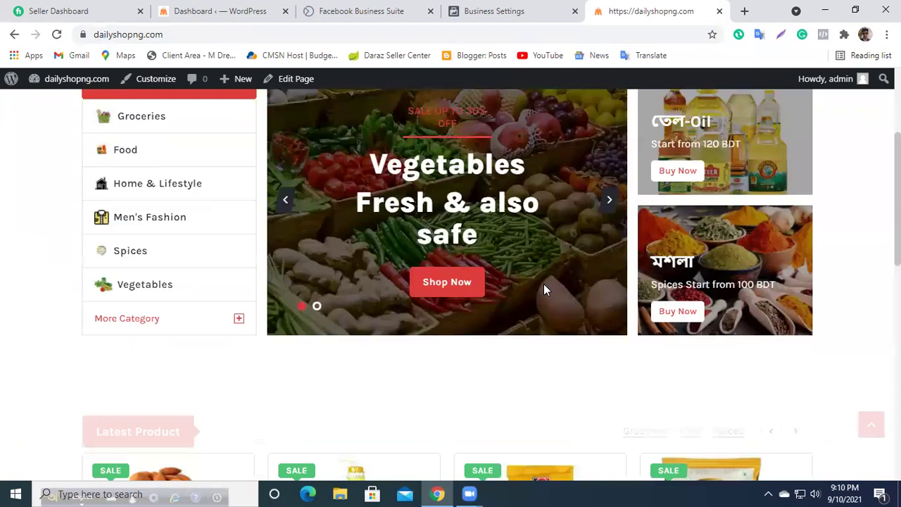
pyautogui.scroll(3, 544, 290)
pyautogui.scroll(-3, 543, 289)
pyautogui.scroll(5, 543, 283)
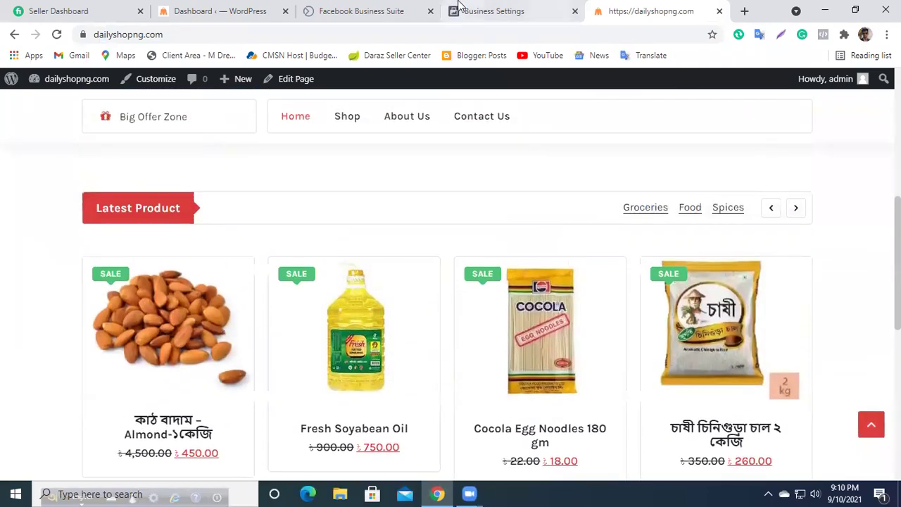
pyautogui.click(459, 9)
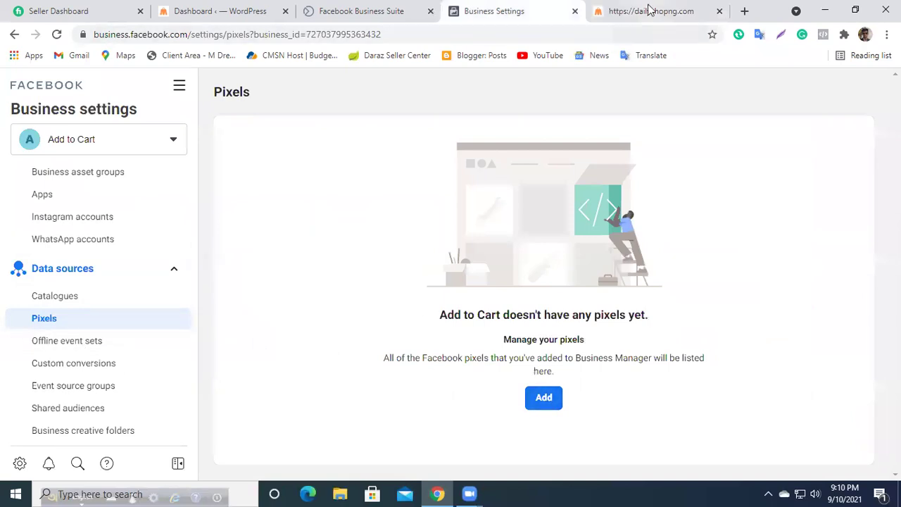
pyautogui.click(646, 9)
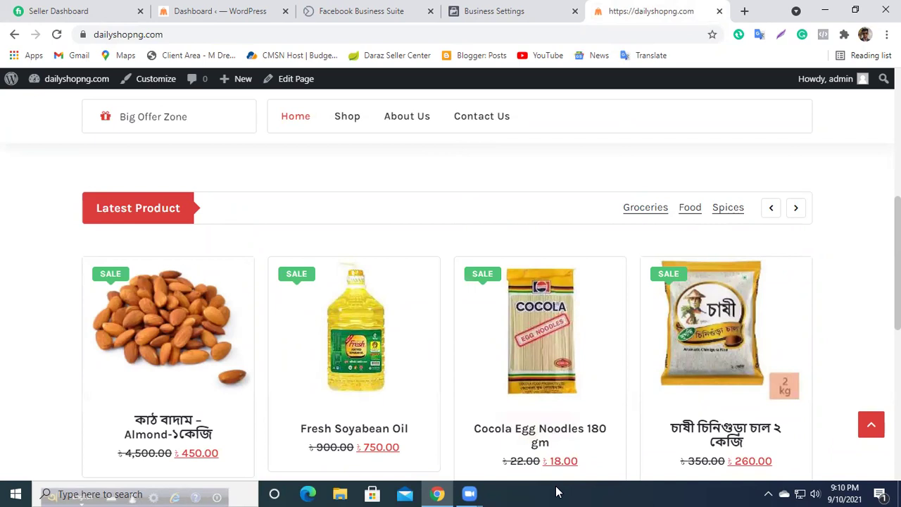
pyautogui.click(719, 11)
# Step: Open the store's WordPress admin, log out, and close the old admin tabs
pyautogui.click(651, 11)
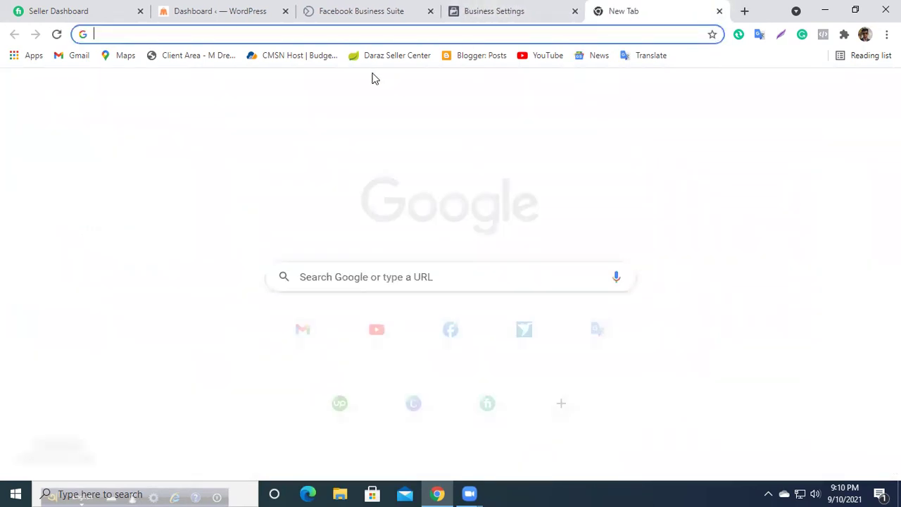
pyautogui.write('dai')
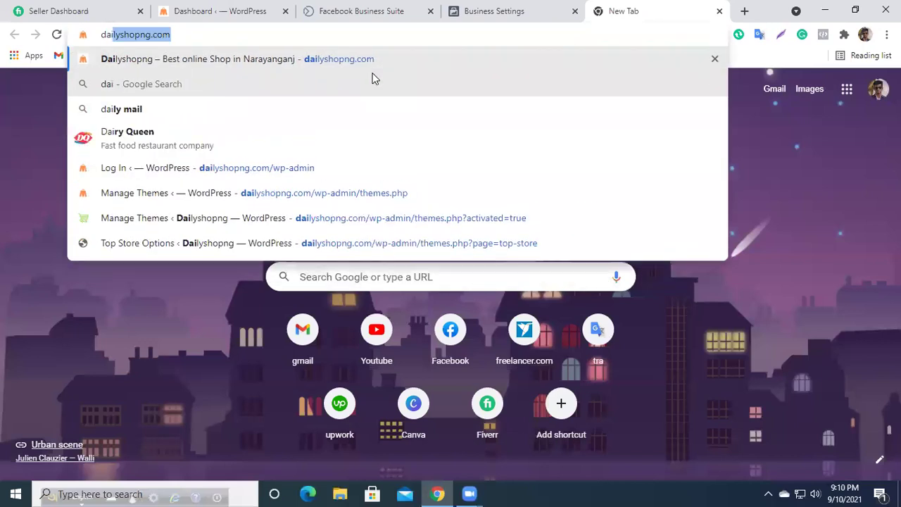
pyautogui.click(283, 177)
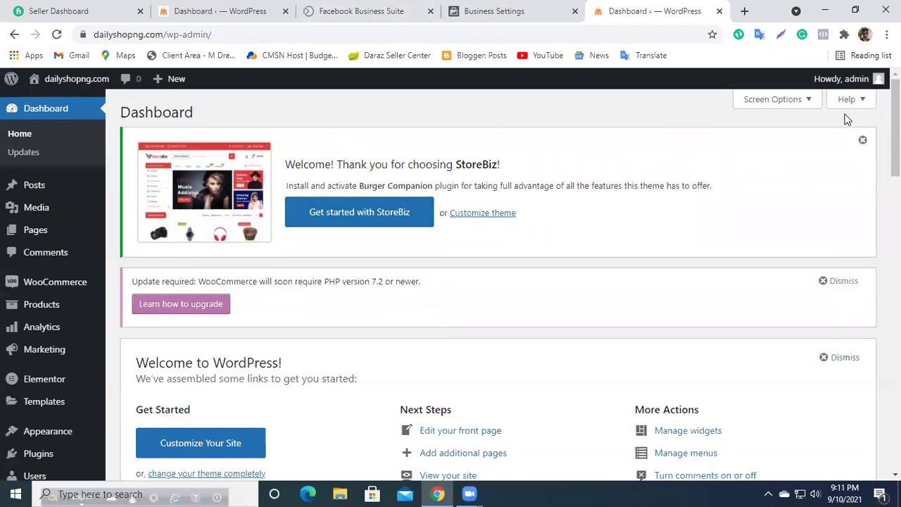
pyautogui.moveTo(873, 79)
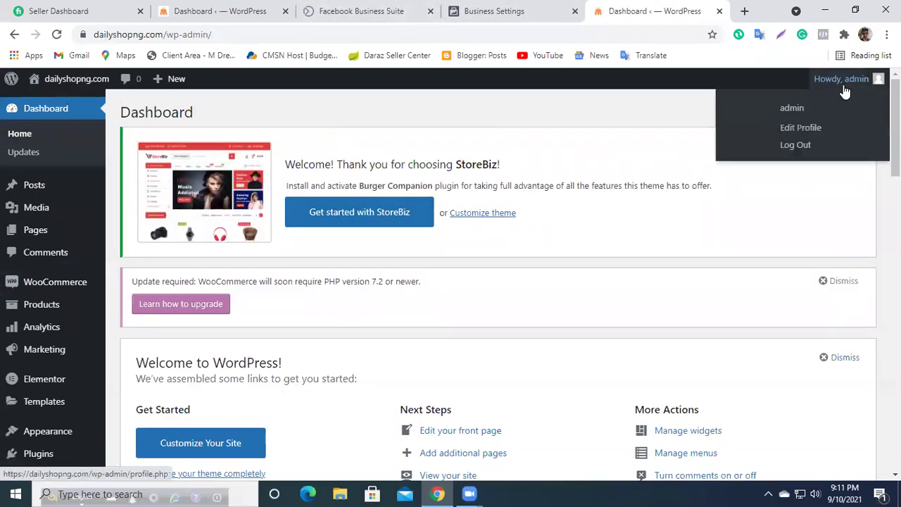
pyautogui.click(809, 146)
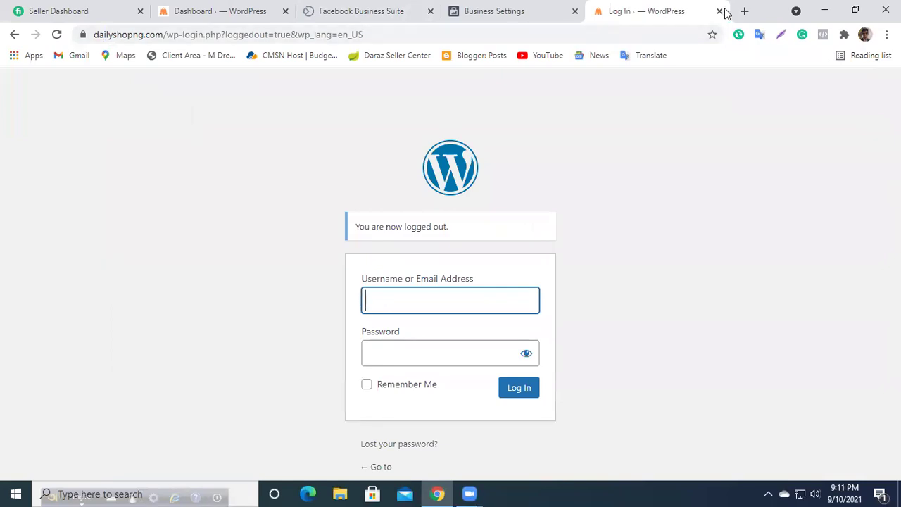
pyautogui.click(718, 11)
pyautogui.click(309, 12)
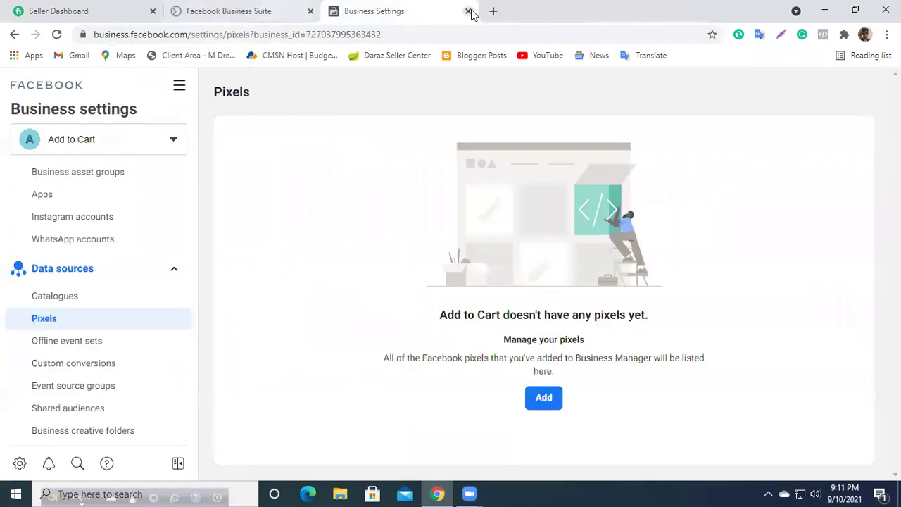
# Step: Reopen the wp-admin login, fill the saved username and the password, and log in
pyautogui.click(494, 11)
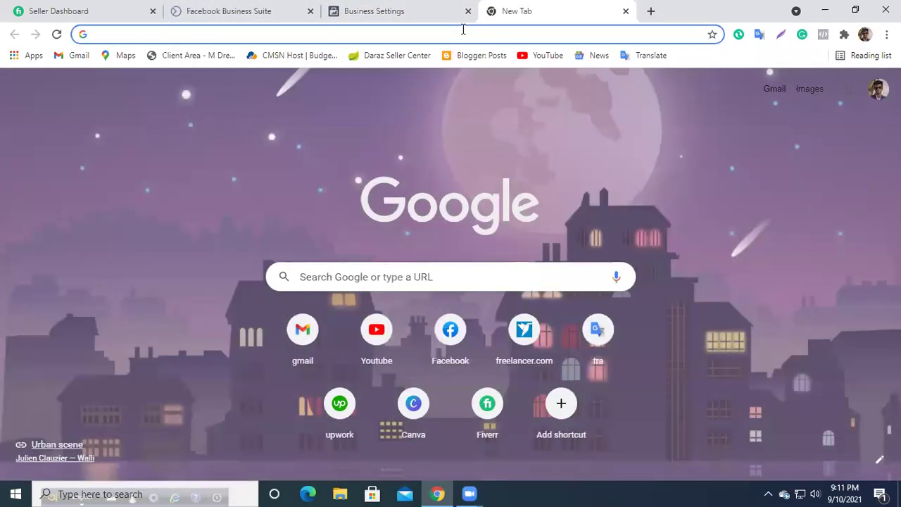
pyautogui.write('dailyshopng.com')
pyautogui.click(175, 164)
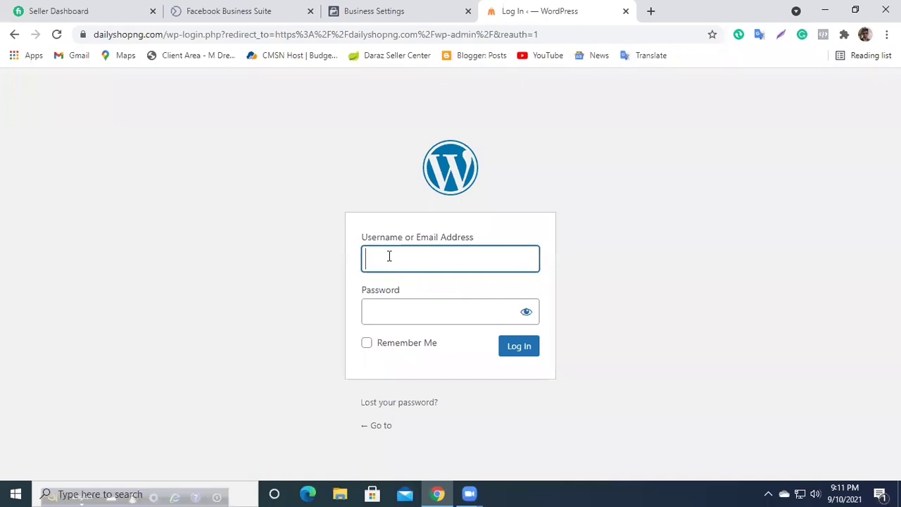
pyautogui.click(383, 312)
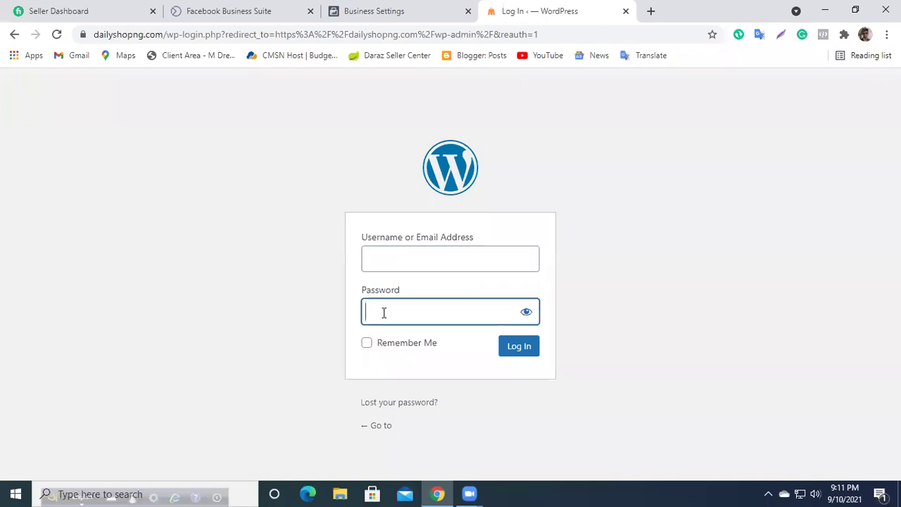
pyautogui.click(388, 259)
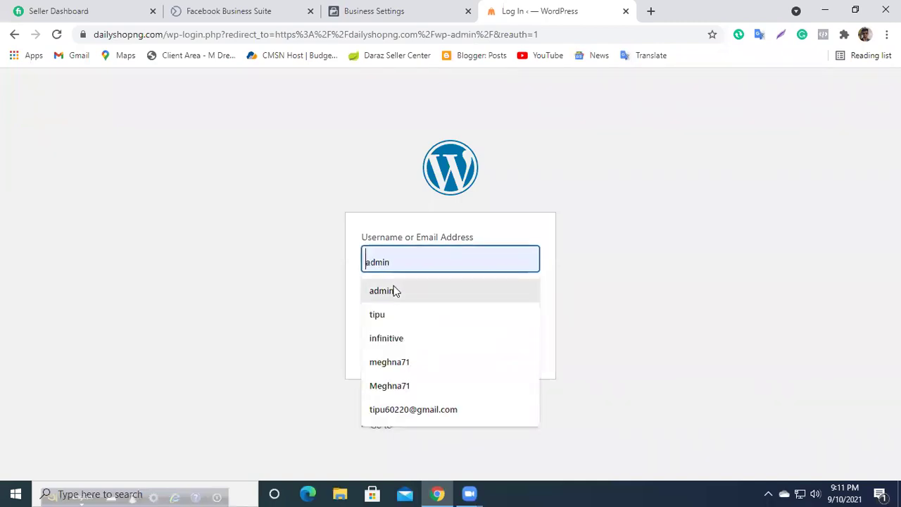
pyautogui.click(392, 289)
pyautogui.click(393, 308)
pyautogui.write('a')
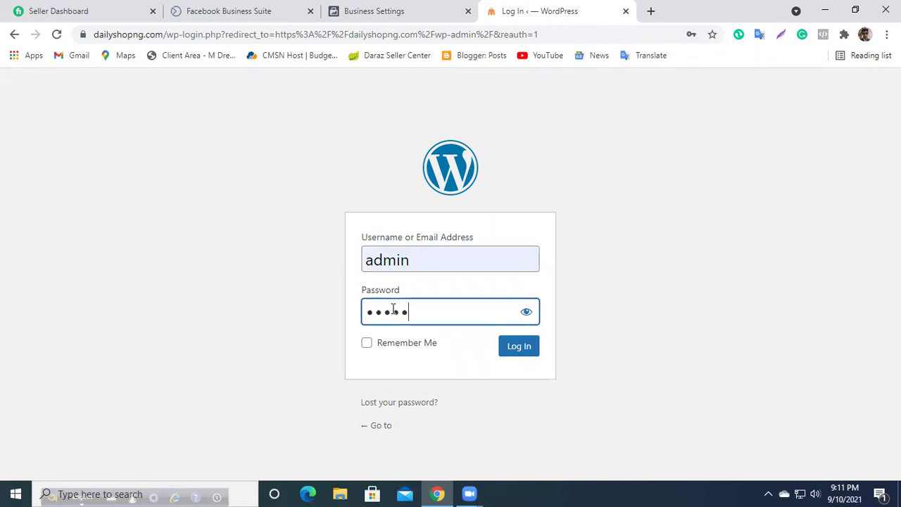
pyautogui.write('aaaaaaaa')
pyautogui.click(519, 355)
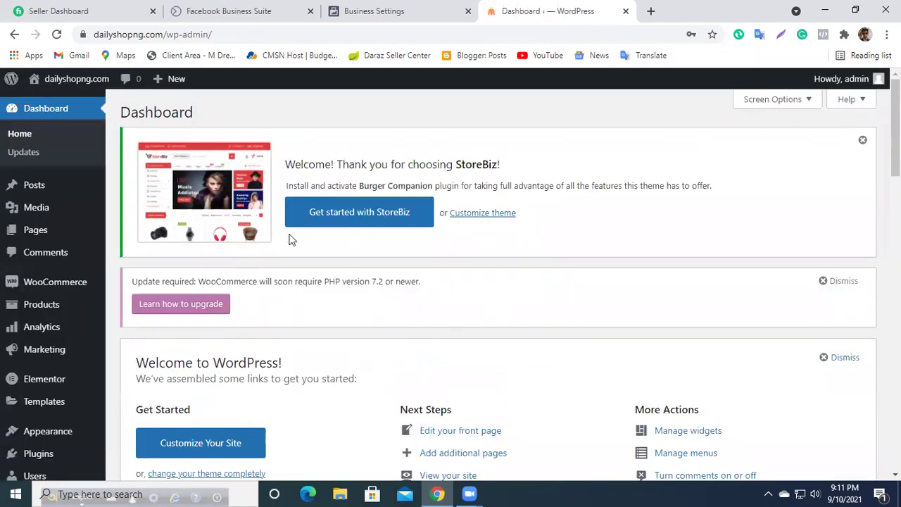
# Step: Open the StoreBiz Theme Editor, accept the direct-editing warning, and switch to the Pixels page
pyautogui.scroll(-5, 133, 176)
pyautogui.scroll(5, 141, 313)
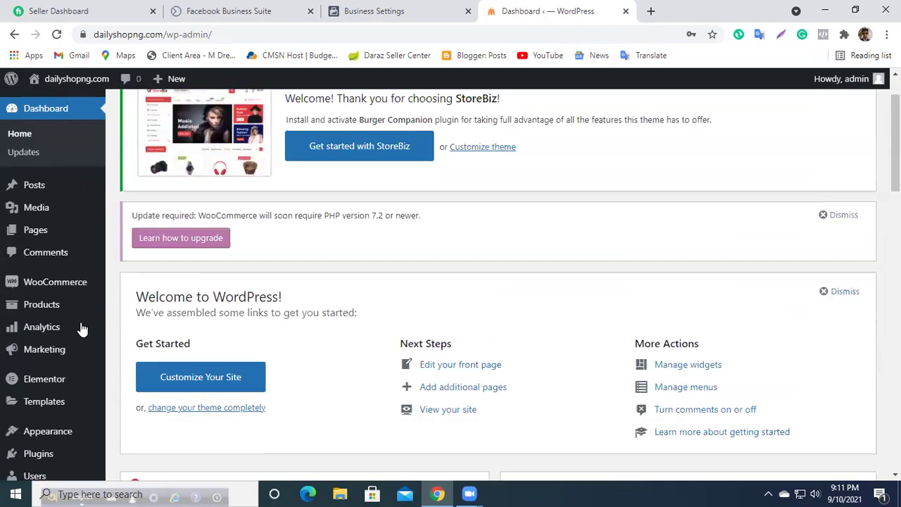
pyautogui.scroll(-1, 82, 329)
pyautogui.moveTo(82, 329)
pyautogui.scroll(1, 82, 329)
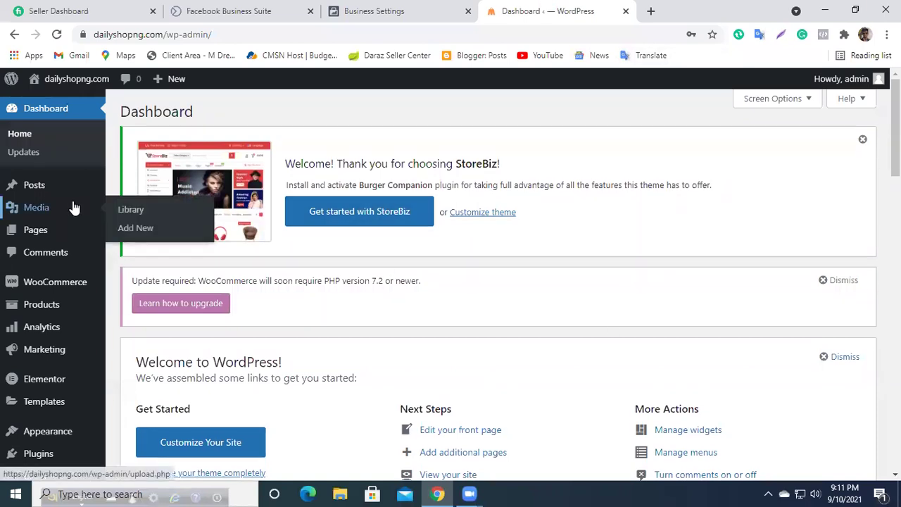
pyautogui.scroll(-2, 62, 275)
pyautogui.moveTo(35, 310)
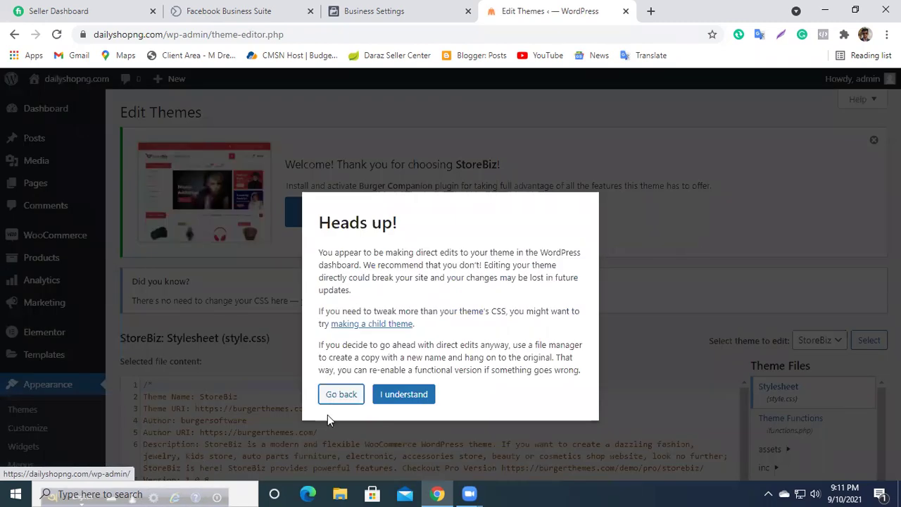
pyautogui.click(403, 395)
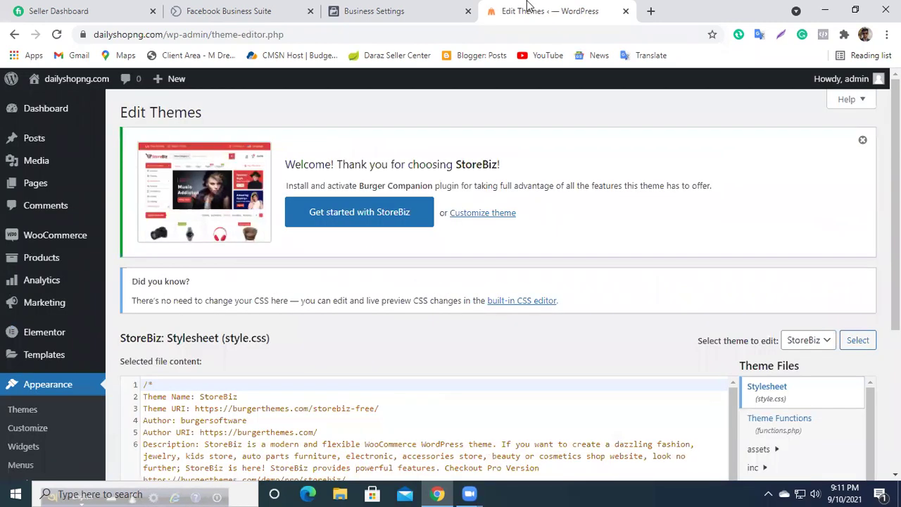
pyautogui.click(413, 9)
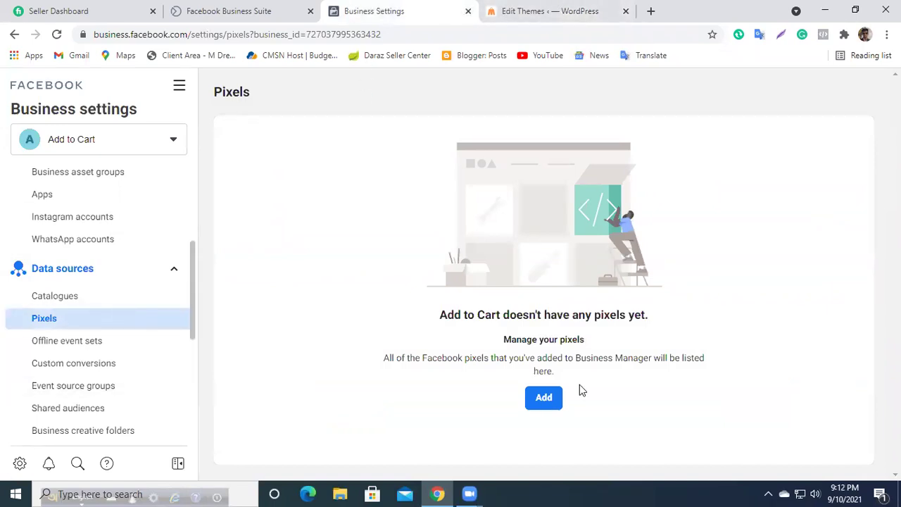
pyautogui.click(542, 399)
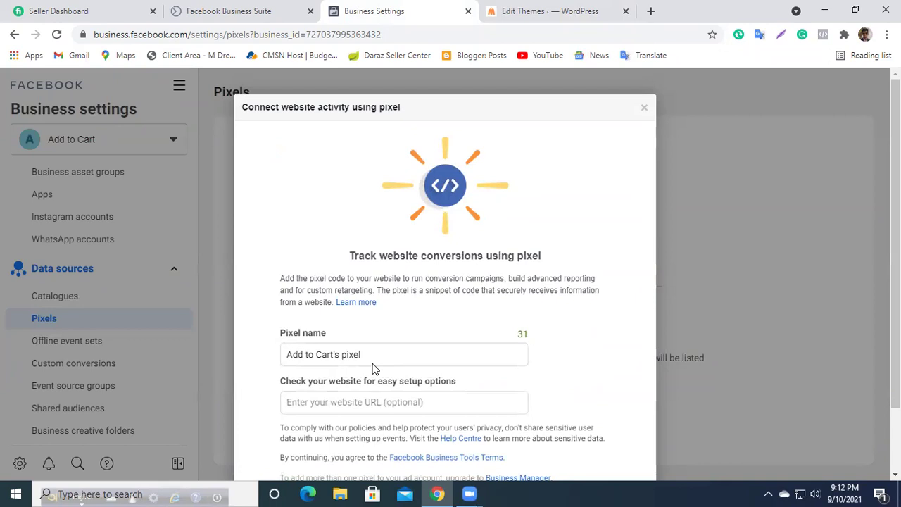
pyautogui.scroll(-1, 299, 398)
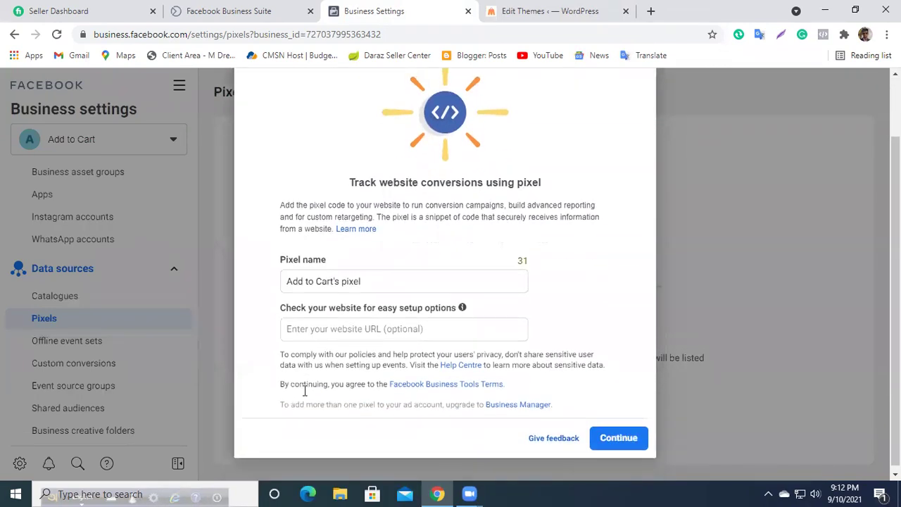
pyautogui.click(320, 325)
pyautogui.click(534, 11)
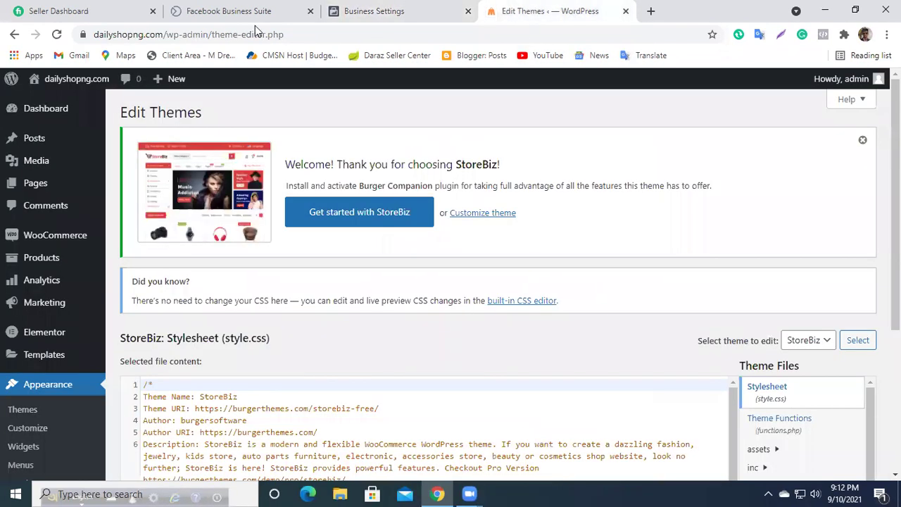
pyautogui.click(175, 35)
pyautogui.doubleClick(174, 36)
pyautogui.moveTo(194, 35); pyautogui.dragTo(82, 35)
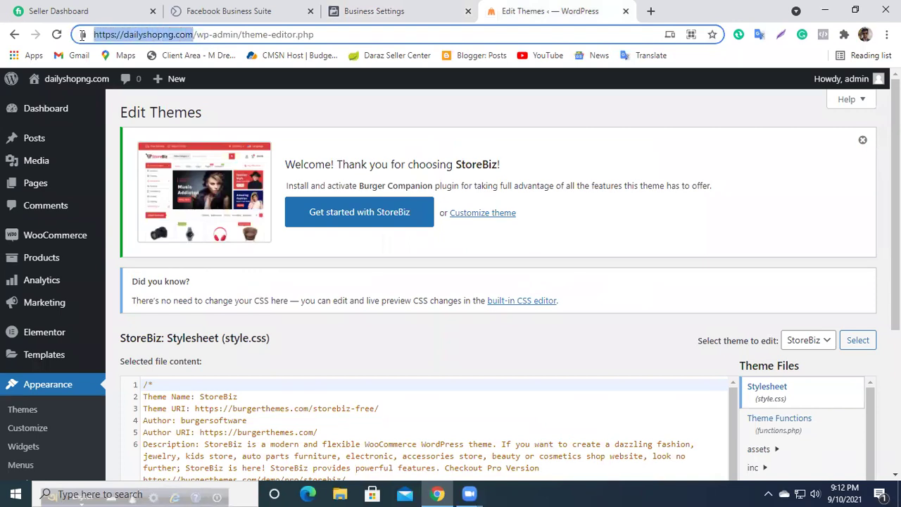
pyautogui.rightClick(115, 34)
pyautogui.click(168, 124)
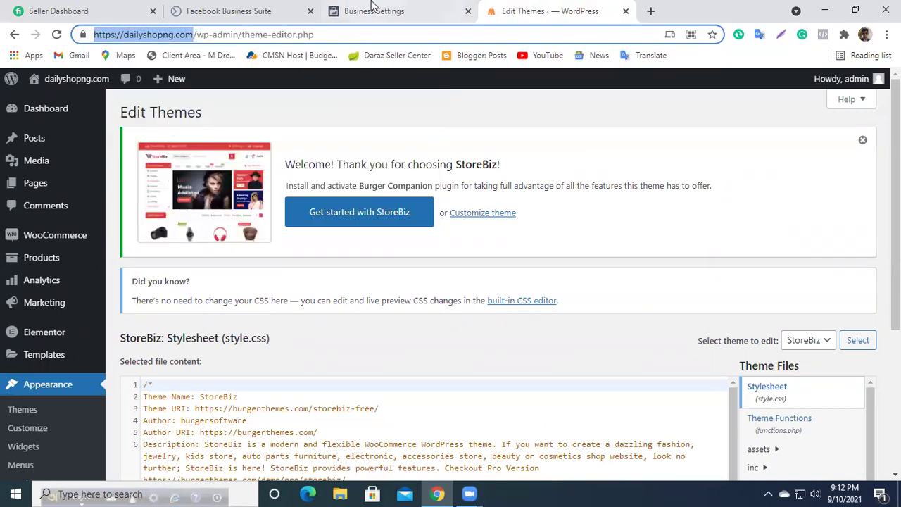
pyautogui.click(374, 10)
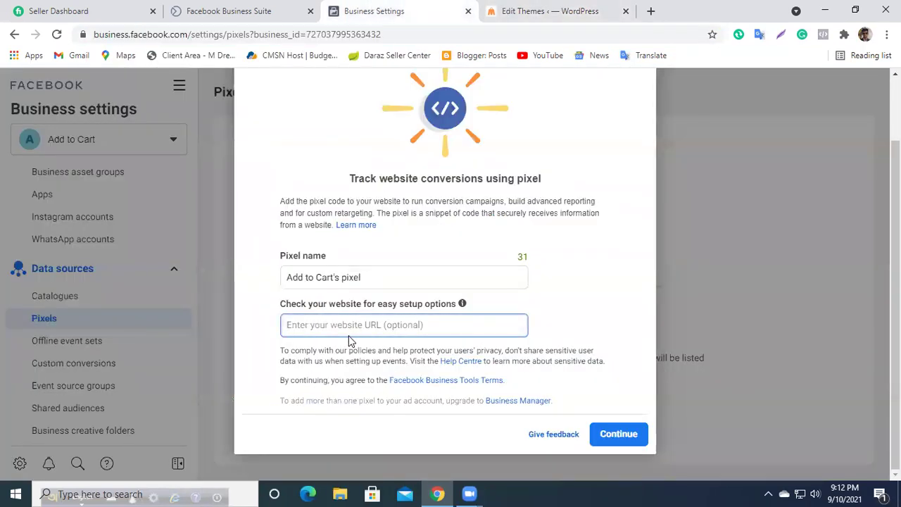
pyautogui.hotkey('ctrl', 'v')
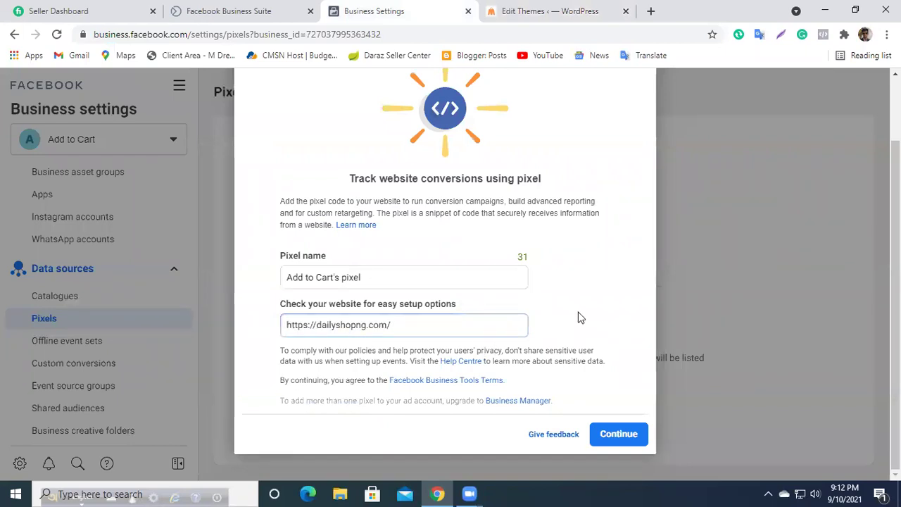
# Step: Create the pixel, choose to set it up now, and pick manual installation
pyautogui.click(615, 433)
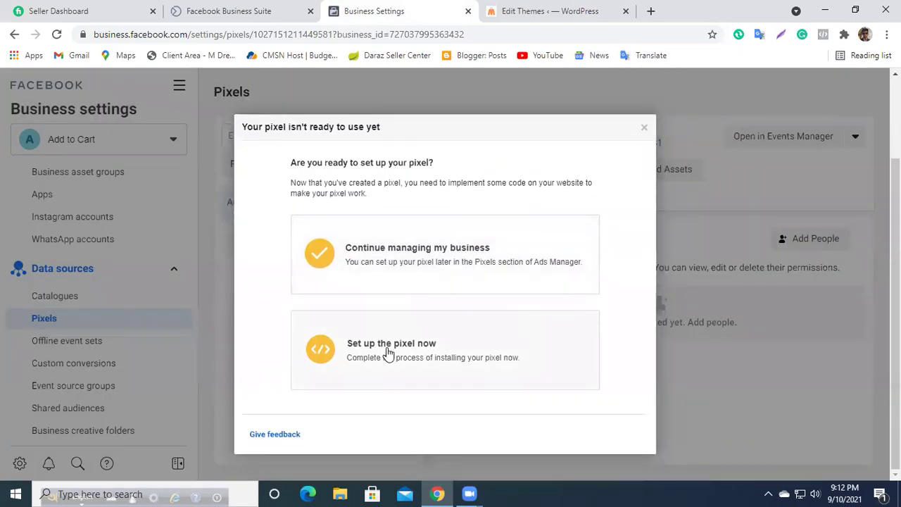
pyautogui.click(390, 344)
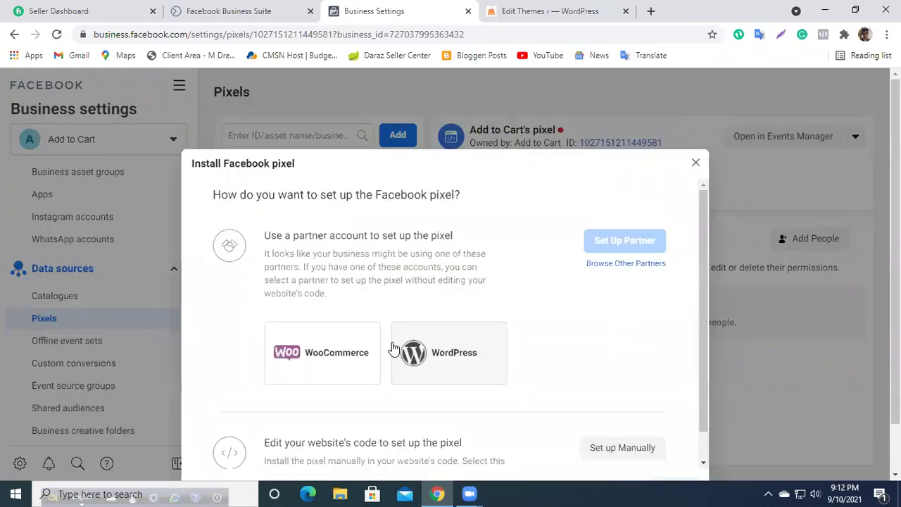
pyautogui.scroll(-1, 461, 315)
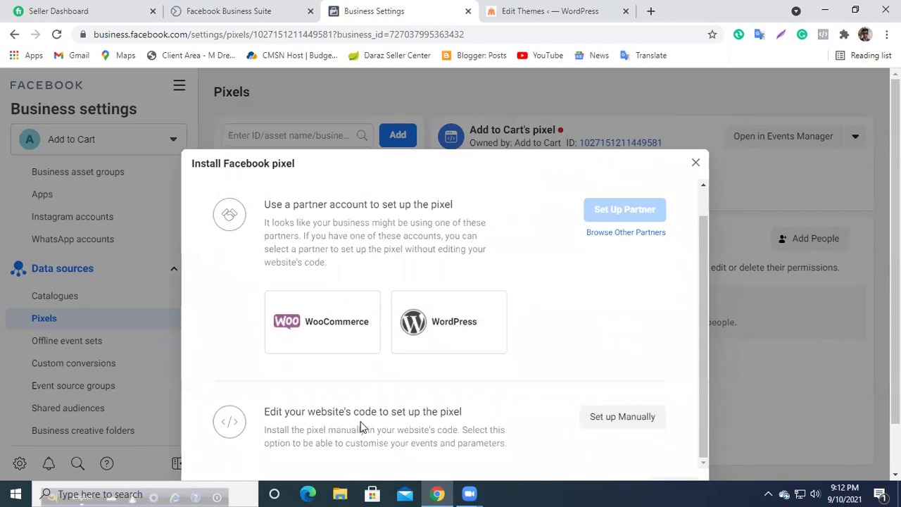
pyautogui.click(617, 366)
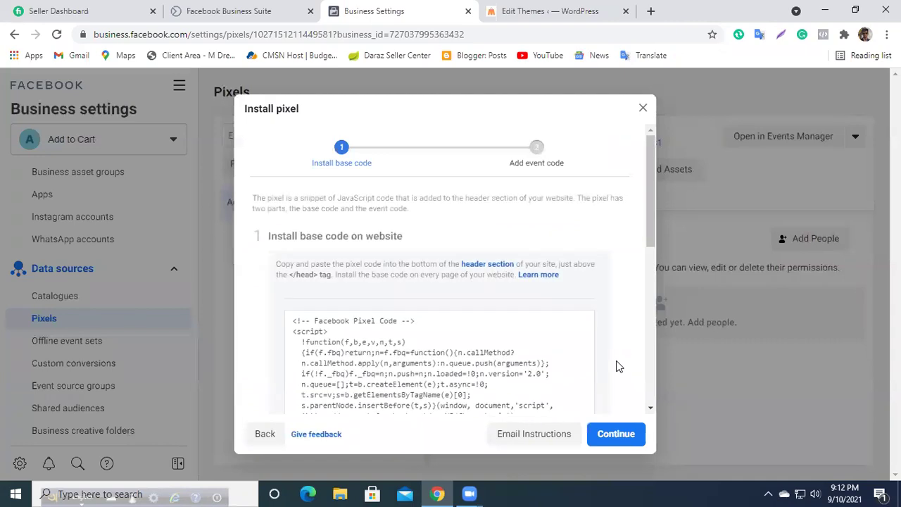
# Step: Copy the pixel base code to the clipboard
pyautogui.click(313, 318)
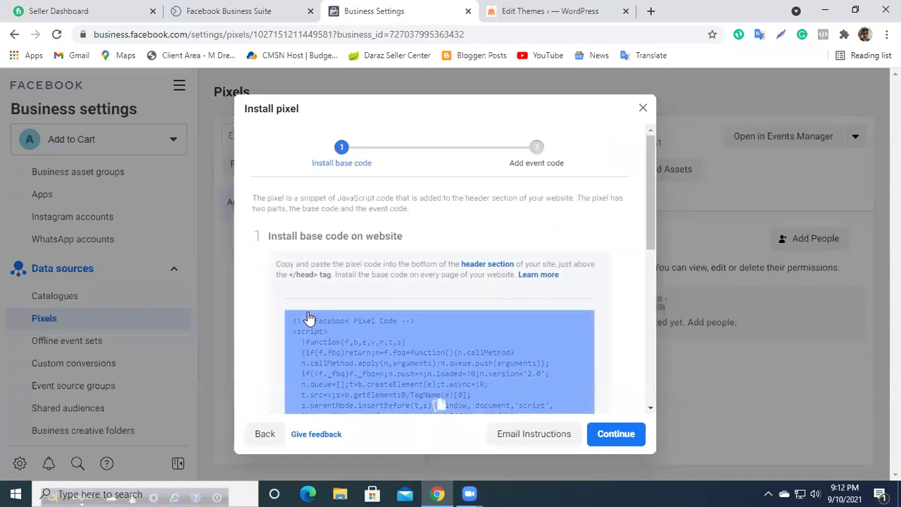
pyautogui.scroll(-2, 313, 318)
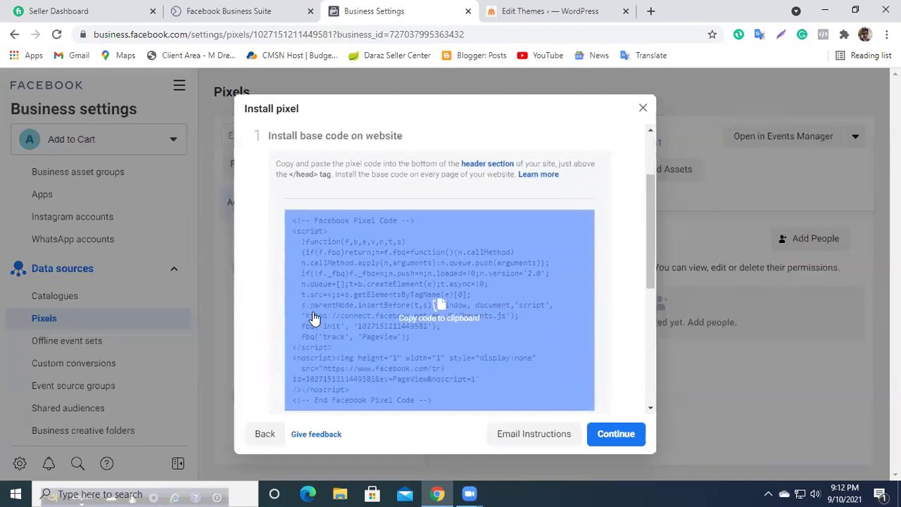
pyautogui.scroll(1, 316, 281)
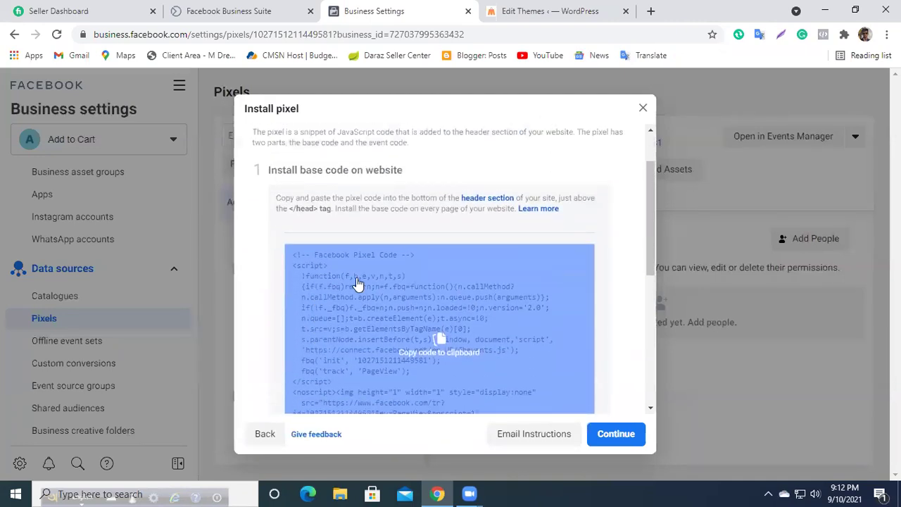
pyautogui.click(436, 354)
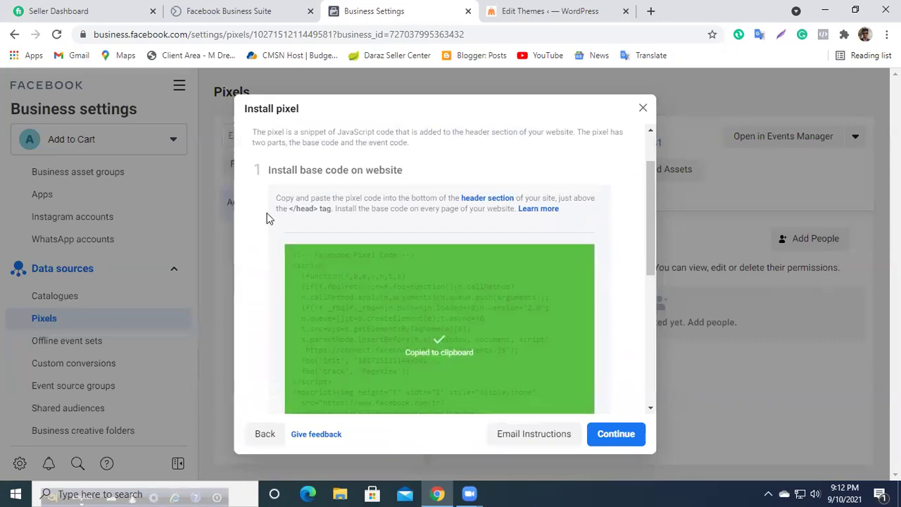
# Step: Read the instruction to place the code just above </head>, and copy the code again
pyautogui.moveTo(278, 201); pyautogui.dragTo(560, 213)
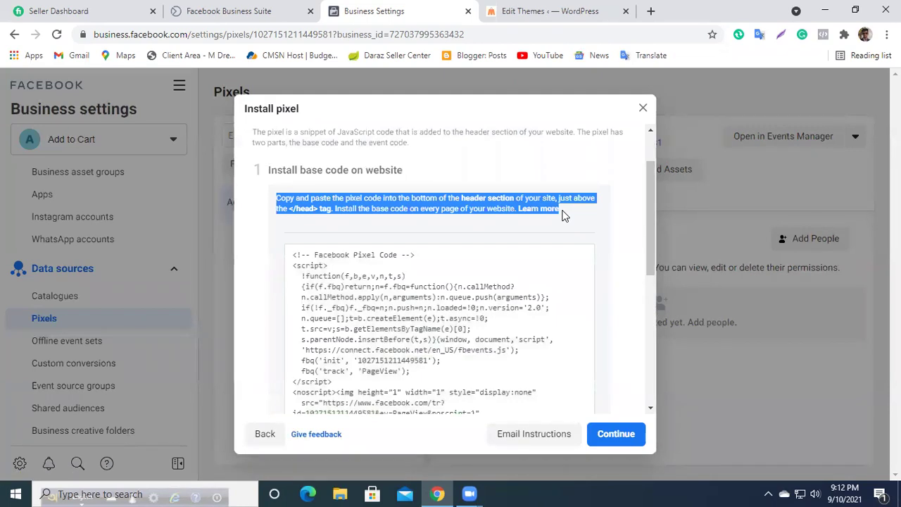
pyautogui.click(390, 209)
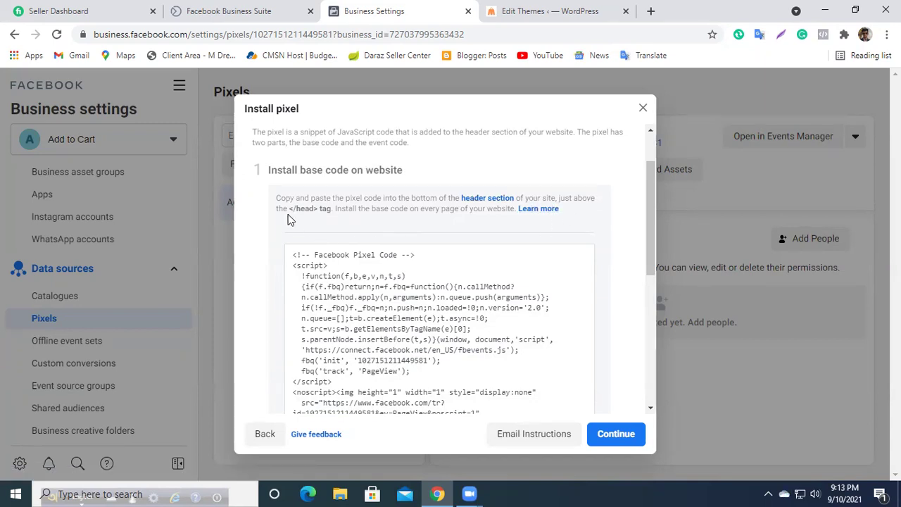
pyautogui.moveTo(276, 215); pyautogui.dragTo(345, 220)
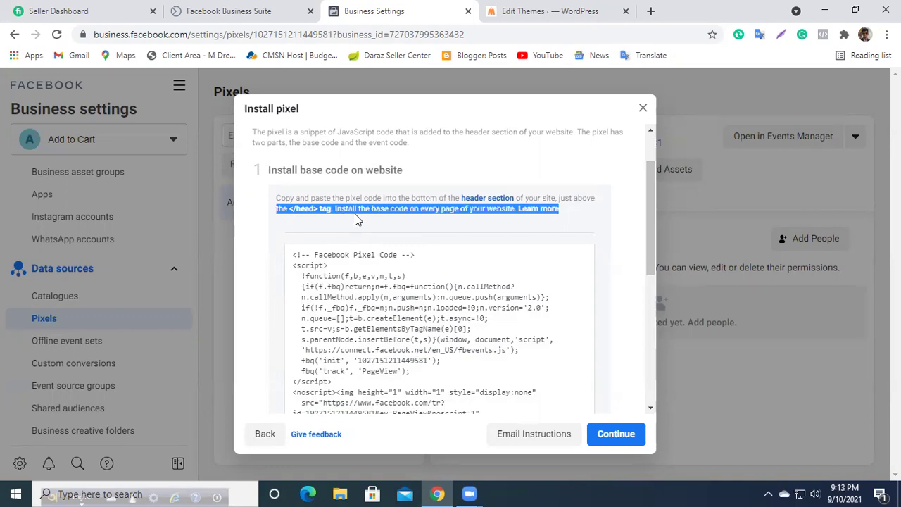
pyautogui.click(314, 236)
# Step: Copy the base code and open the StoreBiz theme's header.php in the Theme Editor
pyautogui.click(354, 328)
pyautogui.click(508, 8)
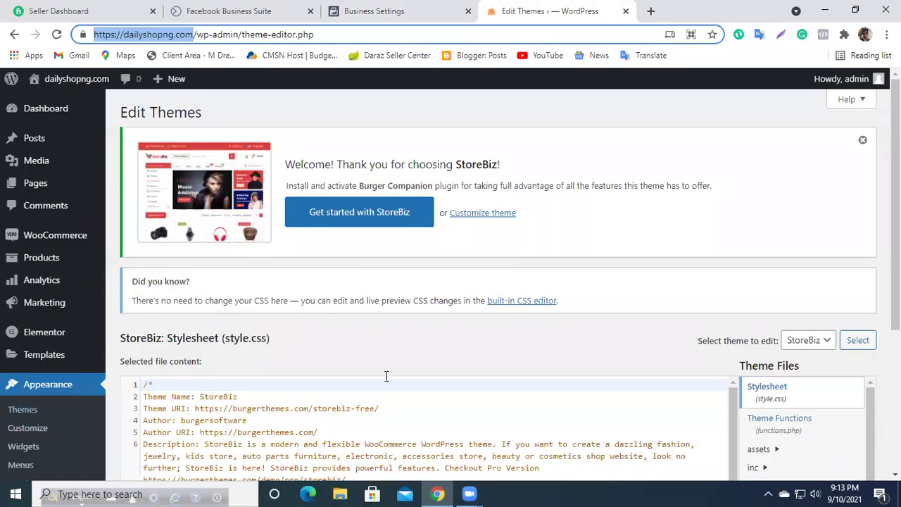
pyautogui.scroll(-5, 698, 417)
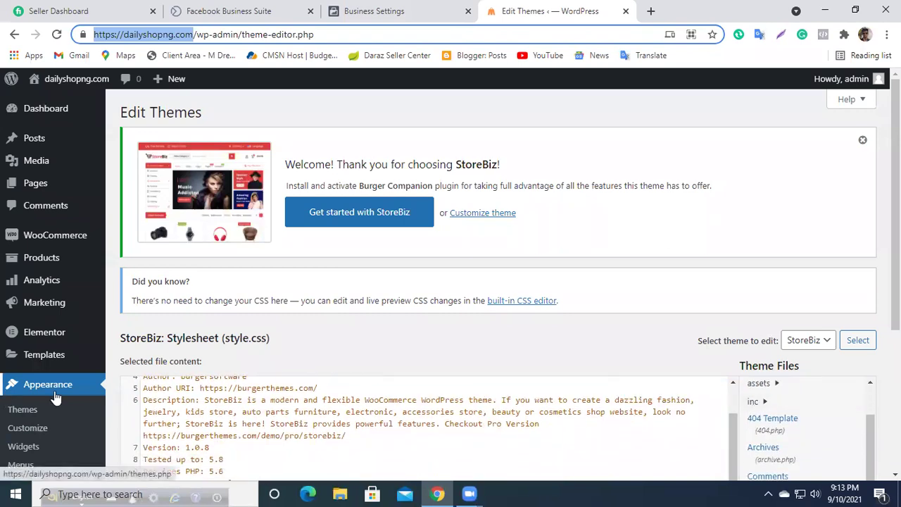
pyautogui.scroll(-1, 90, 389)
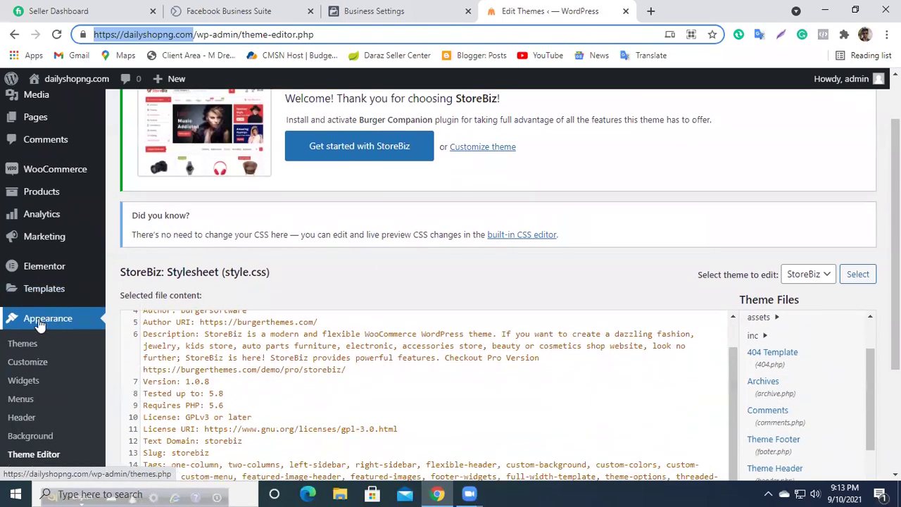
pyautogui.scroll(-1, 378, 358)
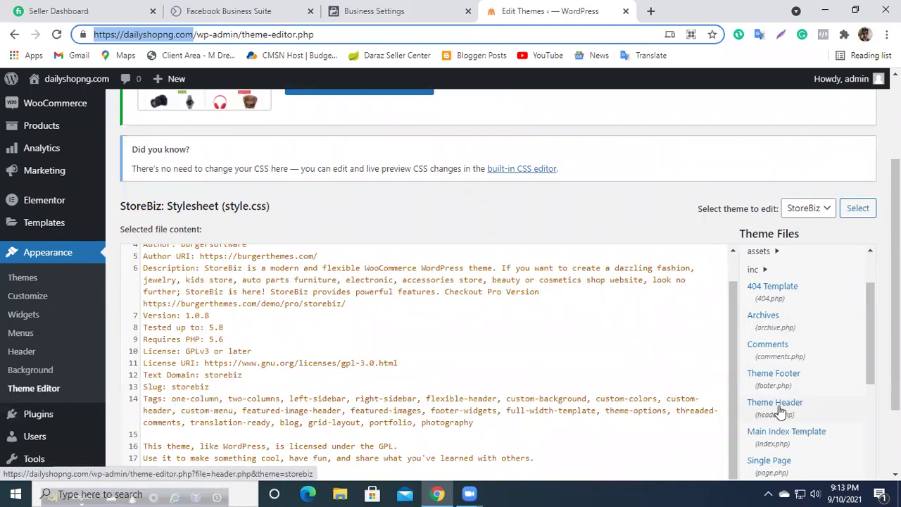
pyautogui.click(780, 410)
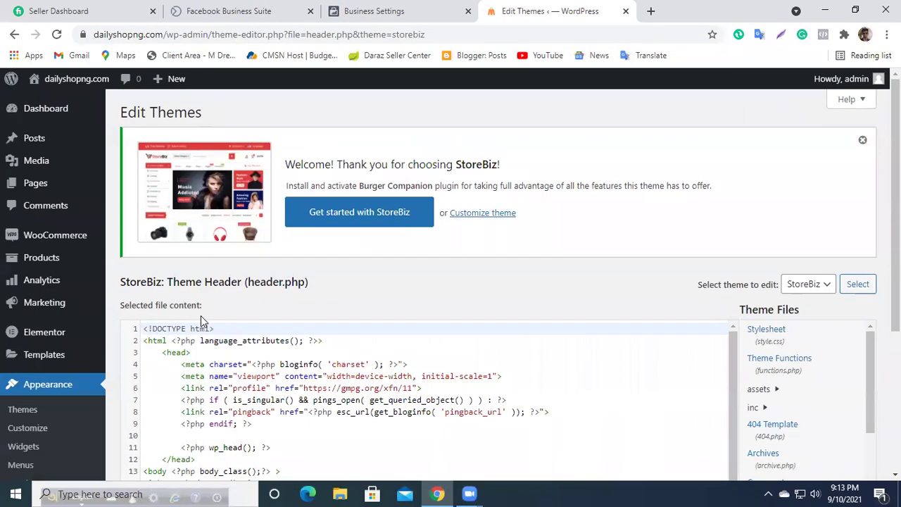
# Step: Recopy the pixel base code from the install instructions and return to header.php
pyautogui.click(394, 11)
pyautogui.moveTo(415, 334)
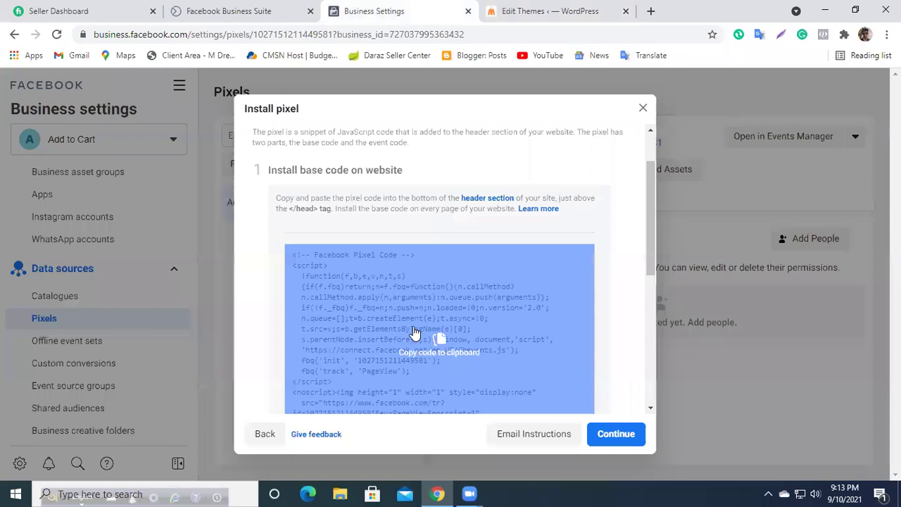
pyautogui.click(452, 347)
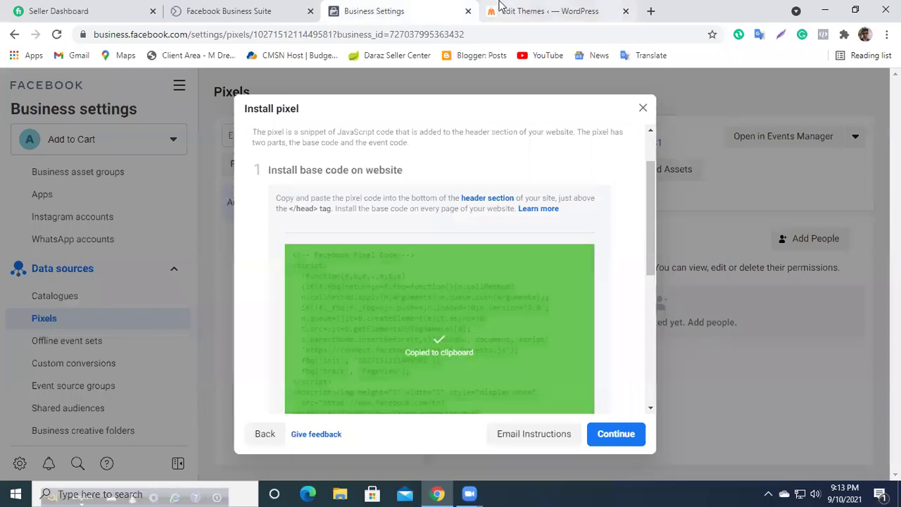
pyautogui.click(513, 14)
pyautogui.click(421, 8)
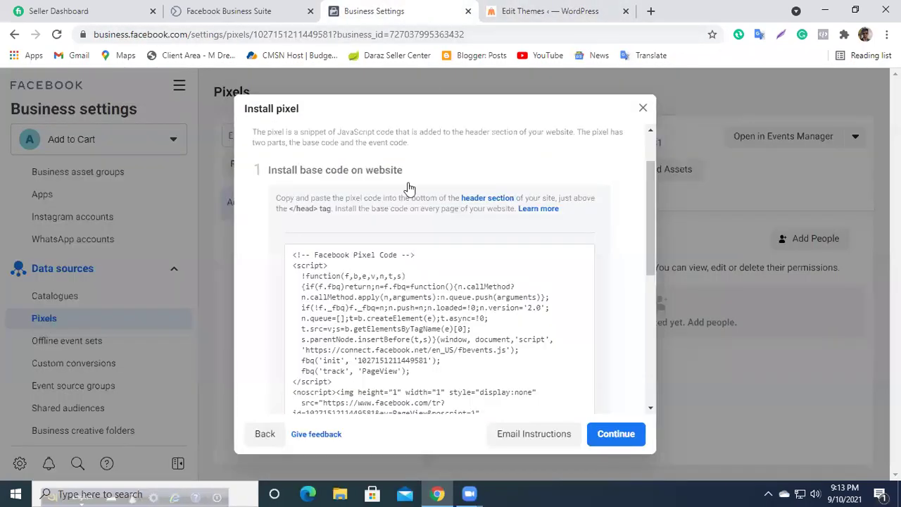
pyautogui.scroll(1, 403, 238)
pyautogui.click(551, 11)
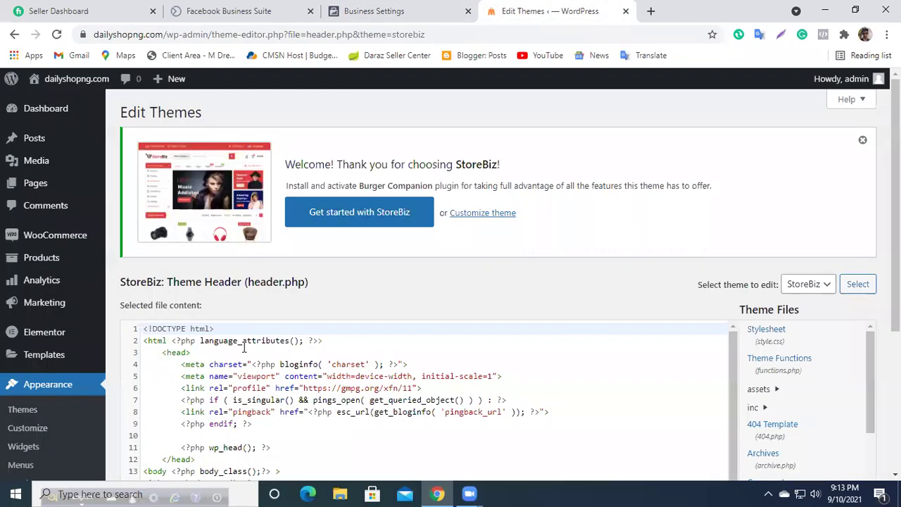
# Step: Paste the pixel base code on a new line after <head> and update the file
pyautogui.click(199, 353)
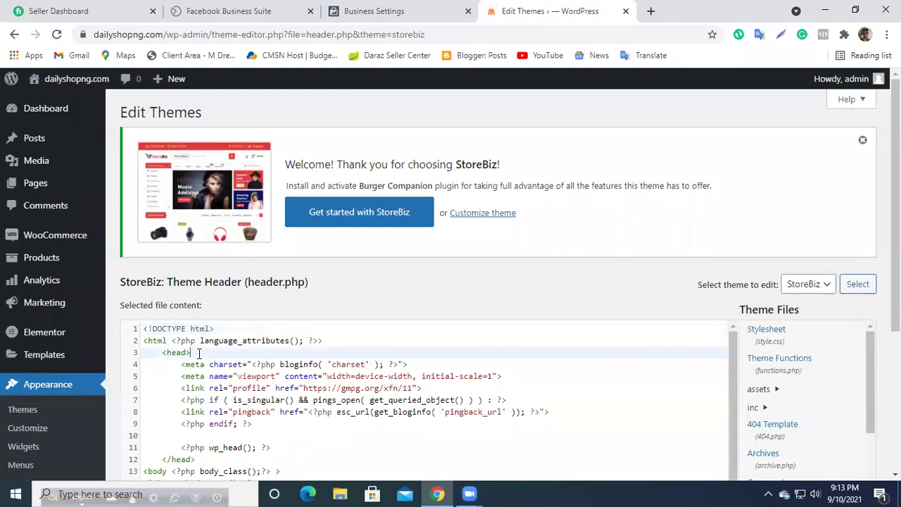
pyautogui.press('Return')
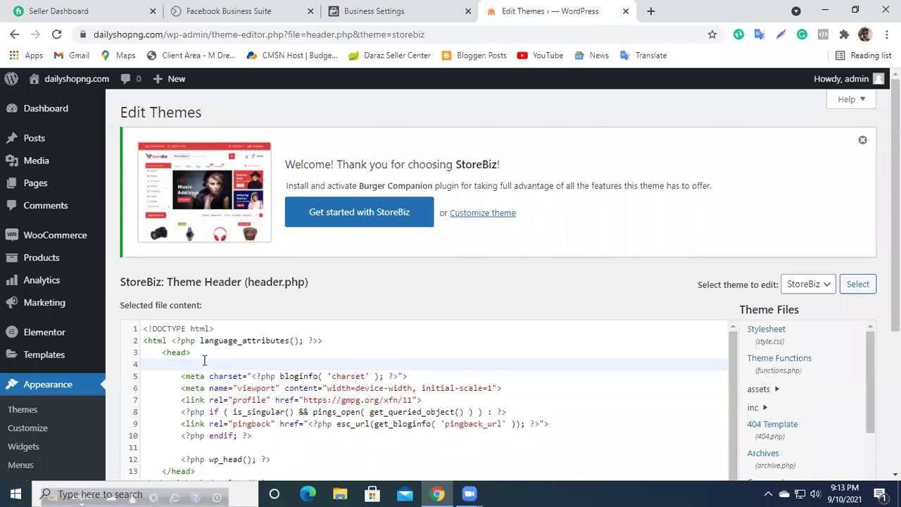
pyautogui.hotkey('ctrl', 'v')
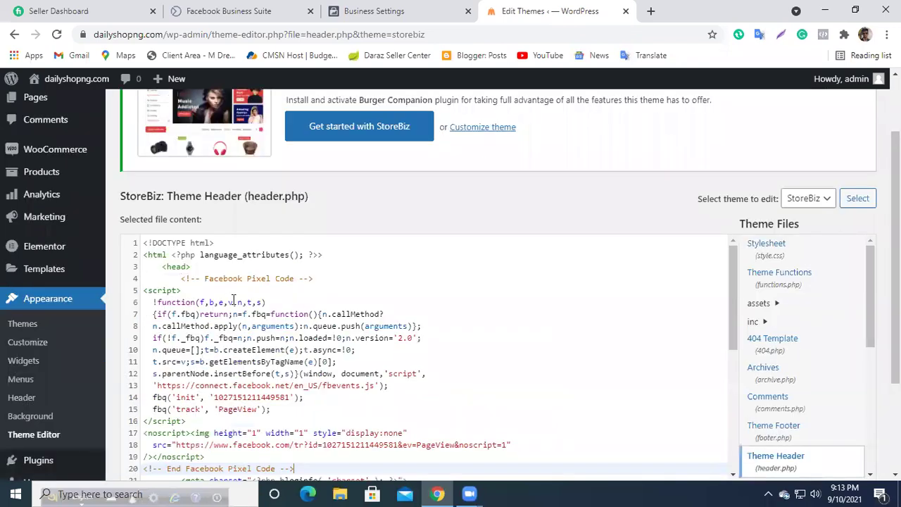
pyautogui.scroll(-4, 288, 343)
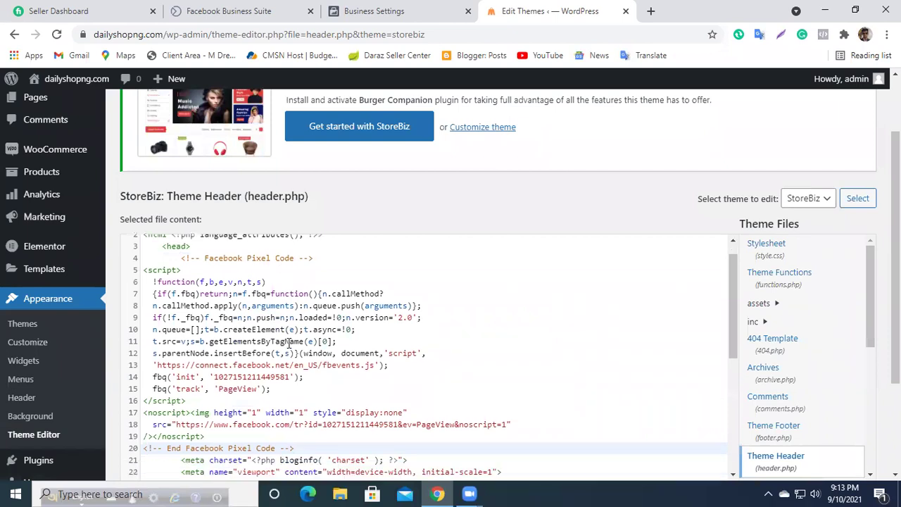
pyautogui.scroll(-3, 781, 332)
pyautogui.scroll(-2, 305, 413)
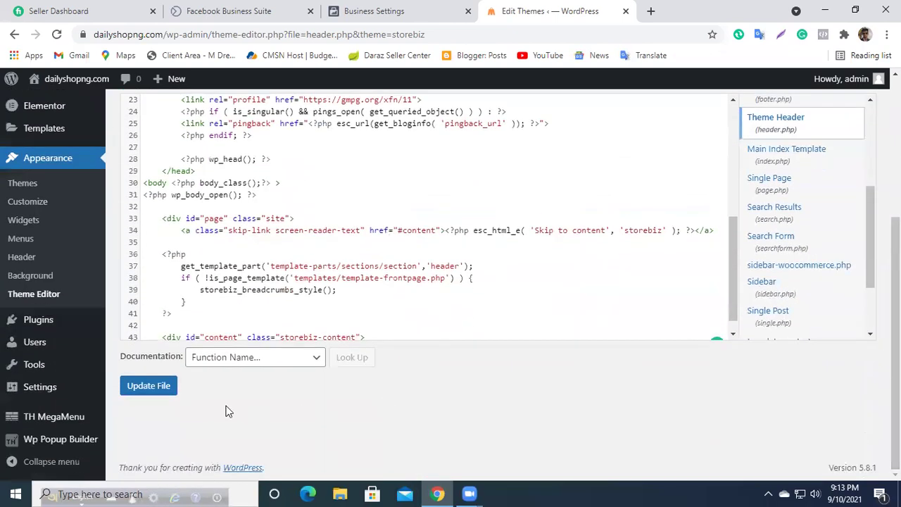
pyautogui.click(166, 390)
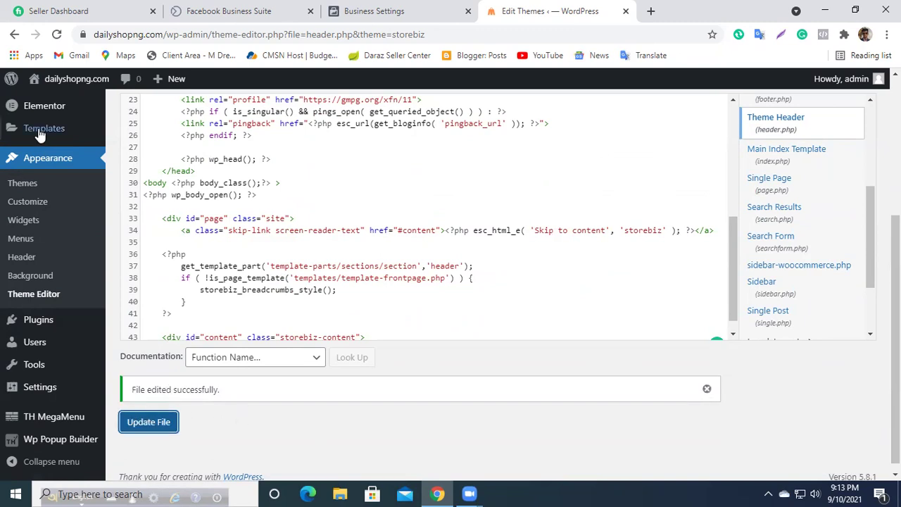
# Step: Open the live store, then return to the pixel installation dialog
pyautogui.moveTo(44, 87)
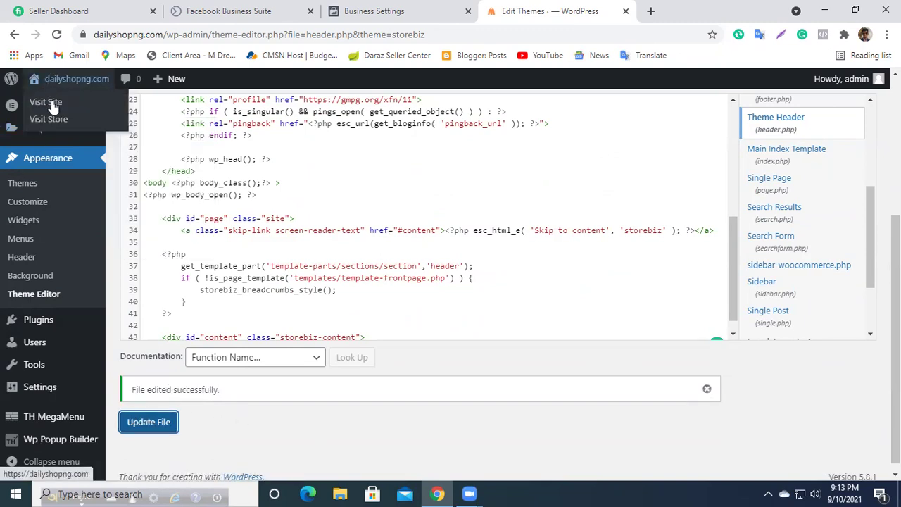
pyautogui.click(49, 103)
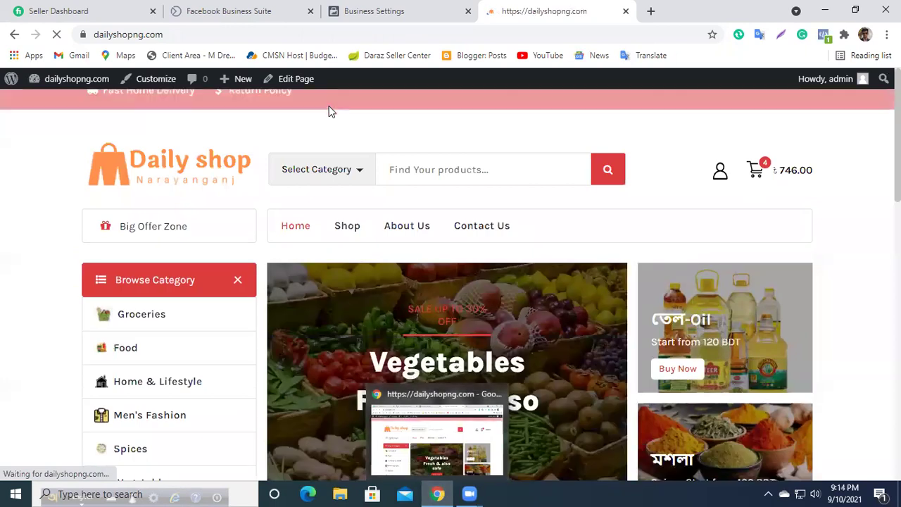
pyautogui.click(342, 15)
pyautogui.scroll(-4, 601, 373)
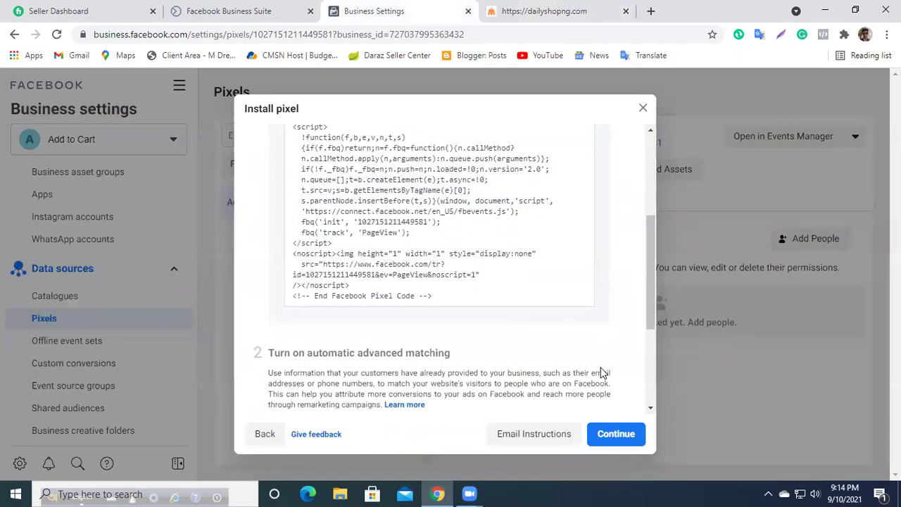
pyautogui.scroll(-3, 598, 366)
pyautogui.click(348, 380)
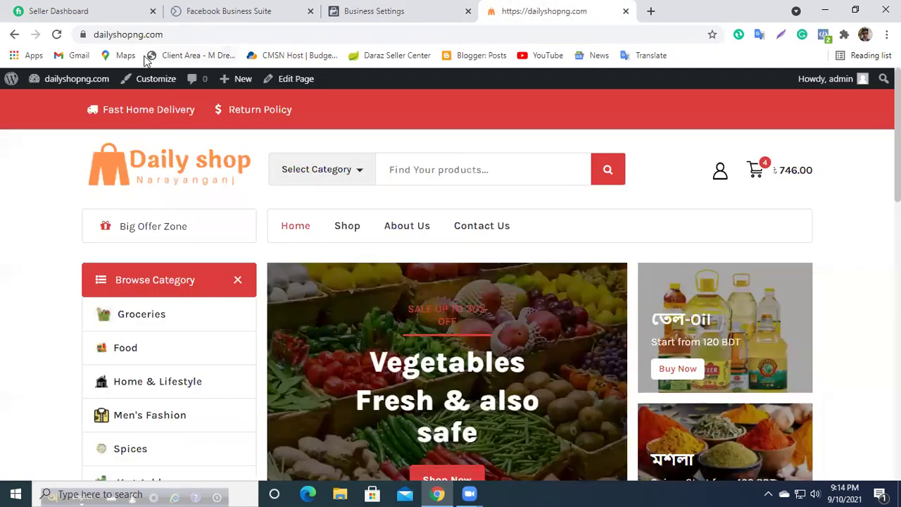
pyautogui.click(140, 35)
pyautogui.rightClick(144, 35)
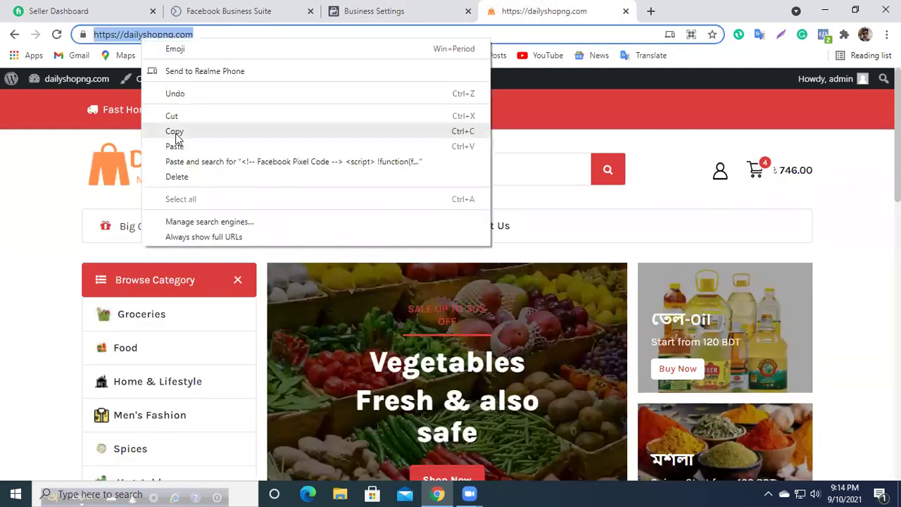
pyautogui.click(174, 131)
pyautogui.click(345, 11)
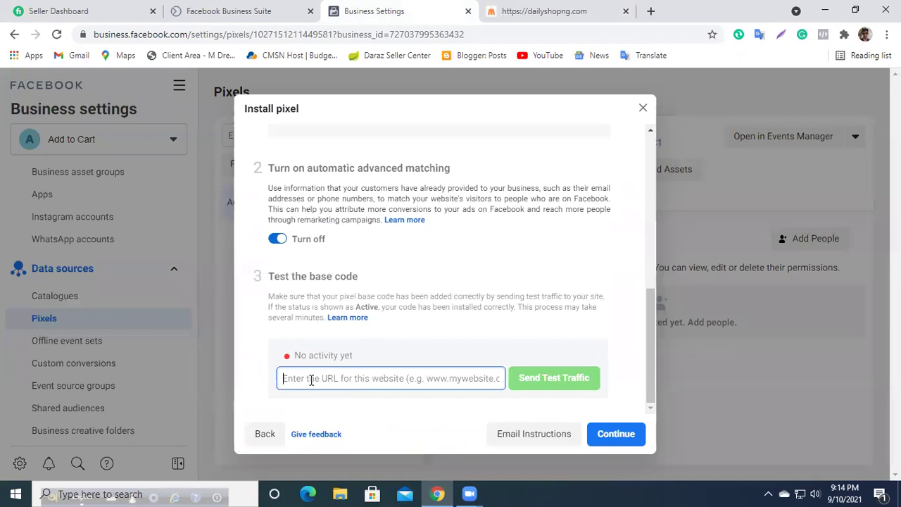
pyautogui.hotkey('ctrl', 'v')
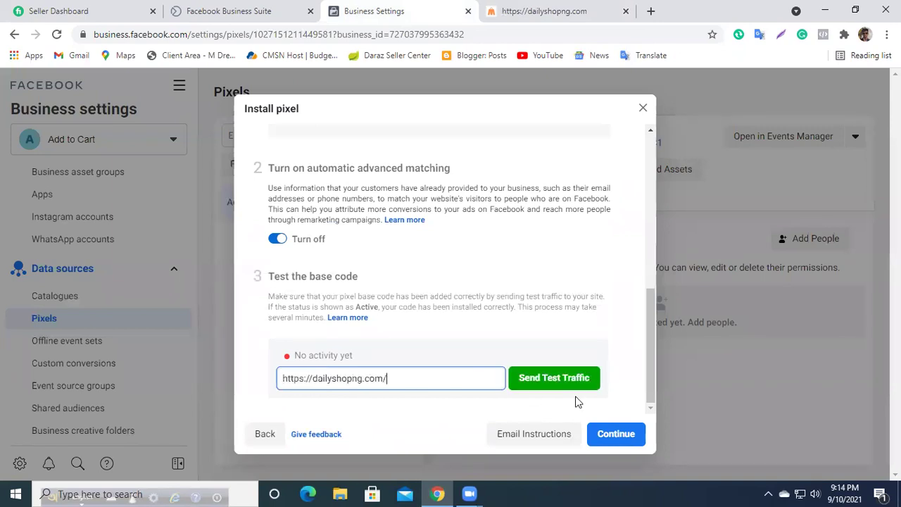
pyautogui.click(537, 384)
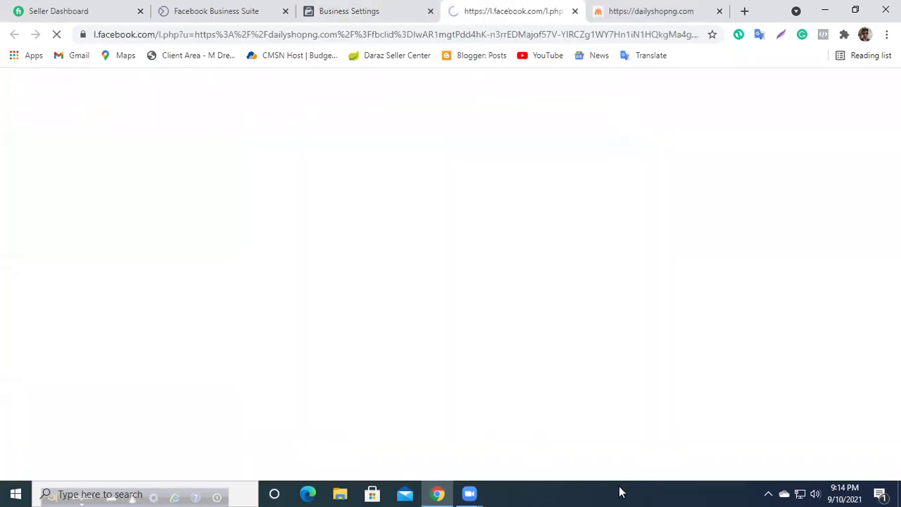
# Step: Confirm the base code test shows Active and continue past the installation step
pyautogui.scroll(-6, 398, 224)
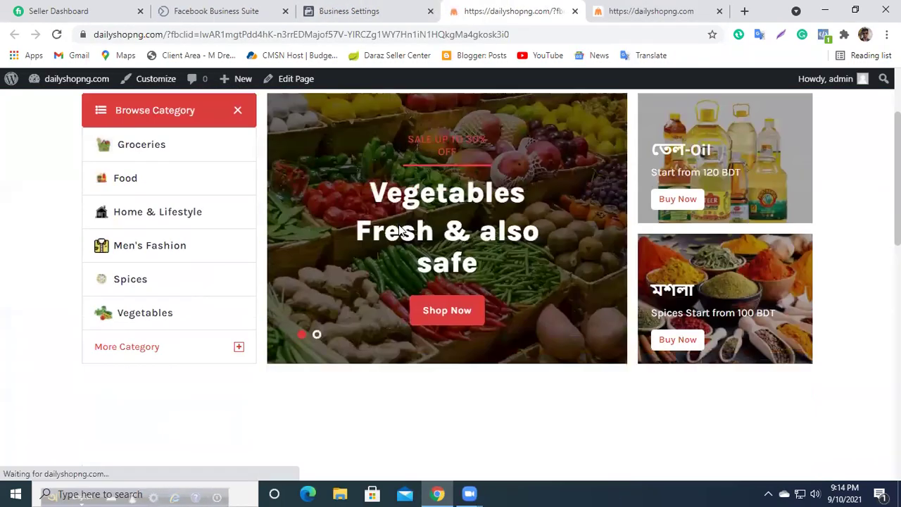
pyautogui.scroll(-2, 399, 224)
pyautogui.click(349, 11)
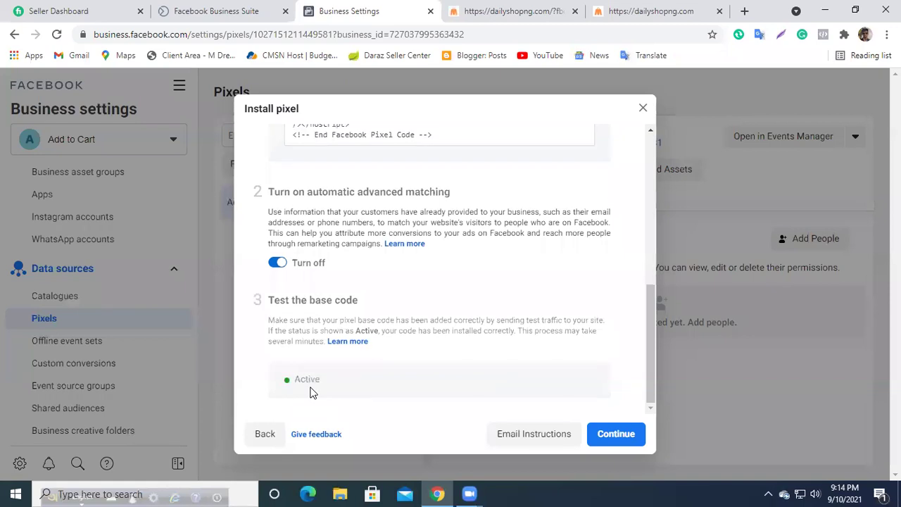
pyautogui.click(625, 429)
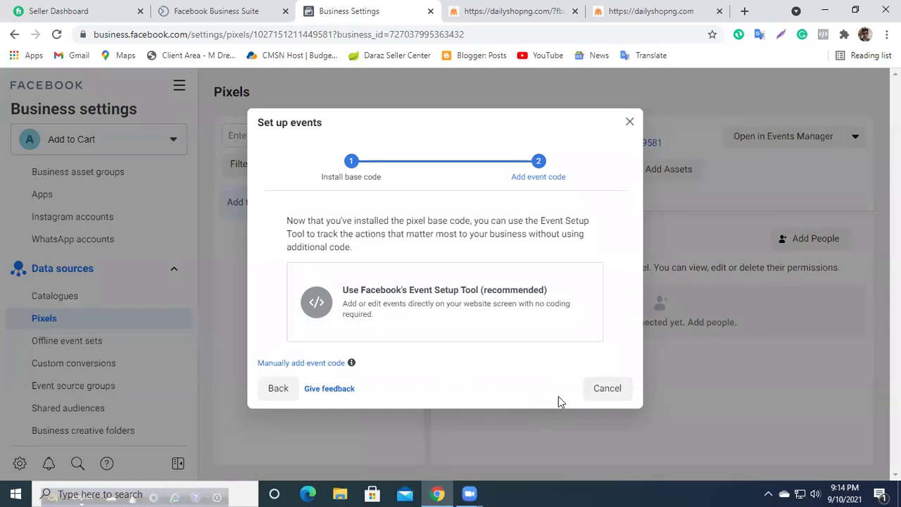
# Step: Cancel event setup, reload the Pixels page to see the pixel active, then switch to the store tab
pyautogui.click(625, 394)
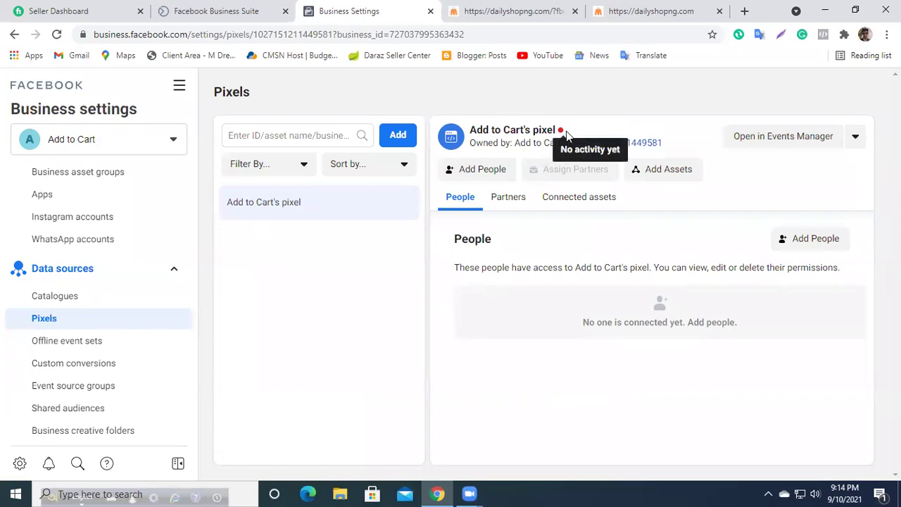
pyautogui.click(57, 34)
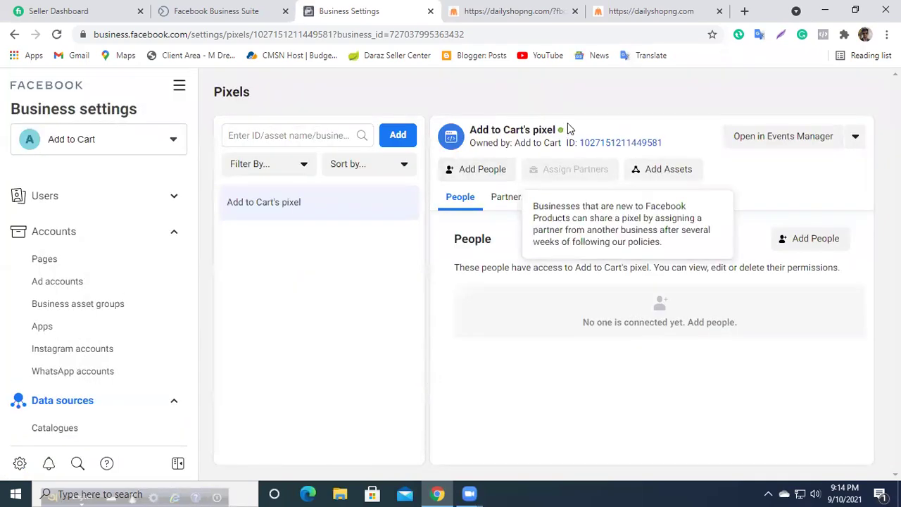
pyautogui.moveTo(556, 130); pyautogui.dragTo(544, 129)
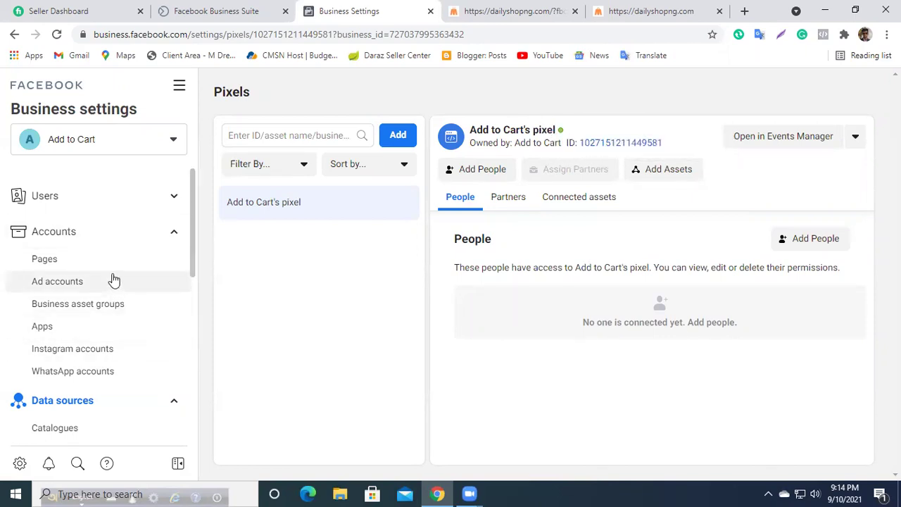
pyautogui.click(495, 8)
pyautogui.click(359, 10)
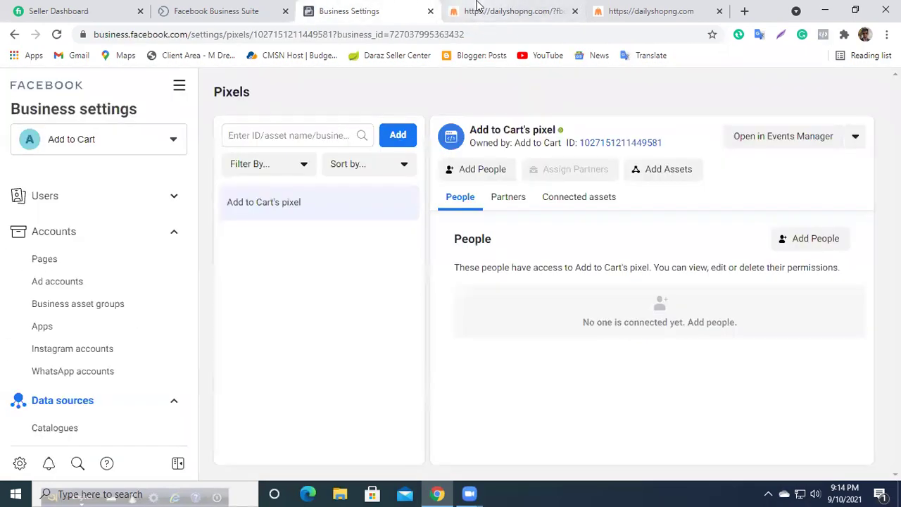
pyautogui.click(503, 11)
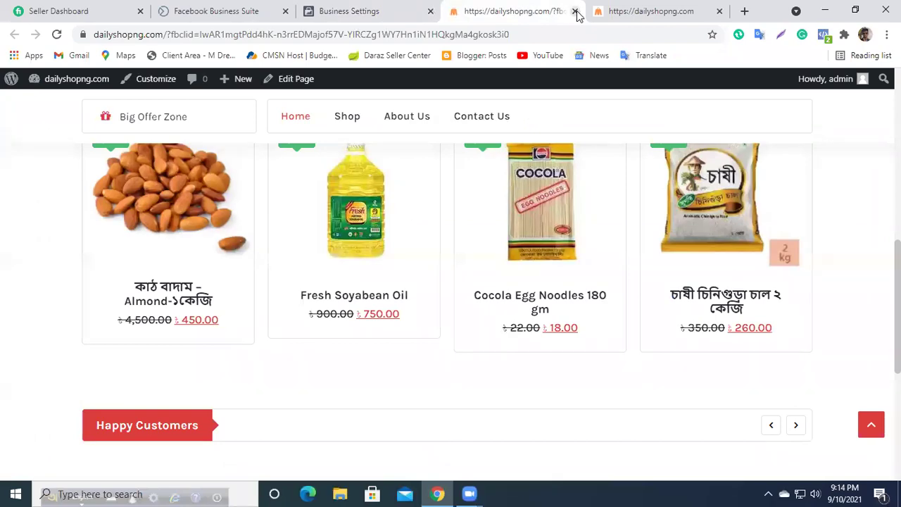
# Step: Close the extra fbclid store tab and browse the remaining store homepage
pyautogui.click(575, 11)
pyautogui.click(495, 8)
pyautogui.scroll(-10, 255, 261)
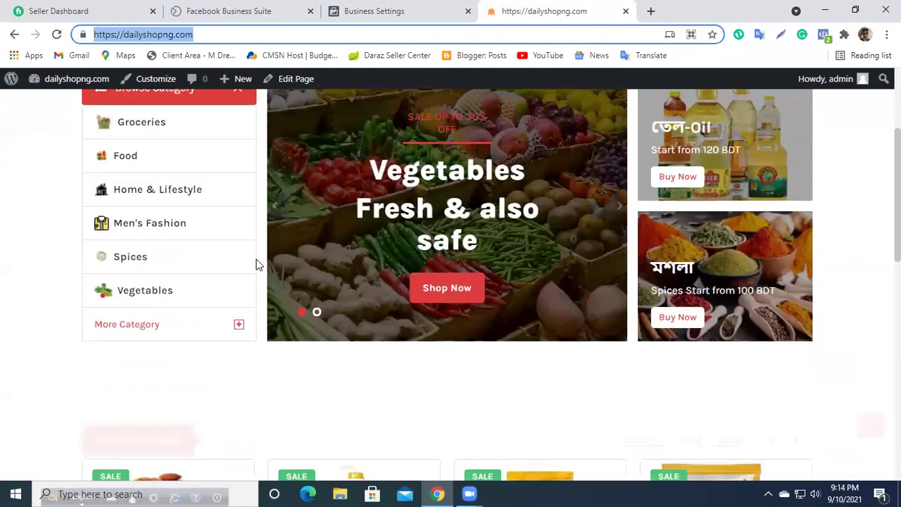
pyautogui.scroll(-3, 256, 263)
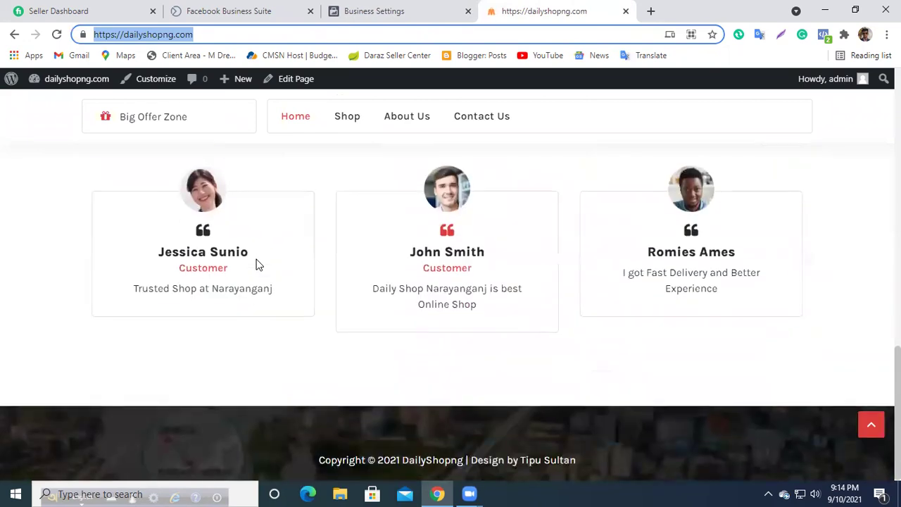
pyautogui.scroll(6, 256, 264)
pyautogui.scroll(5, 186, 365)
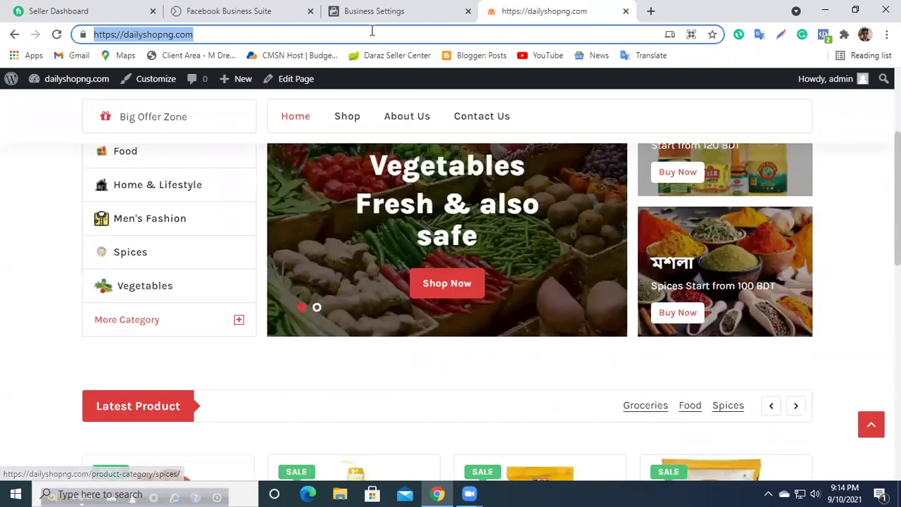
# Step: Visit the store's Shop page listing 7 products, then return to the Pixels page
pyautogui.click(418, 7)
pyautogui.click(549, 11)
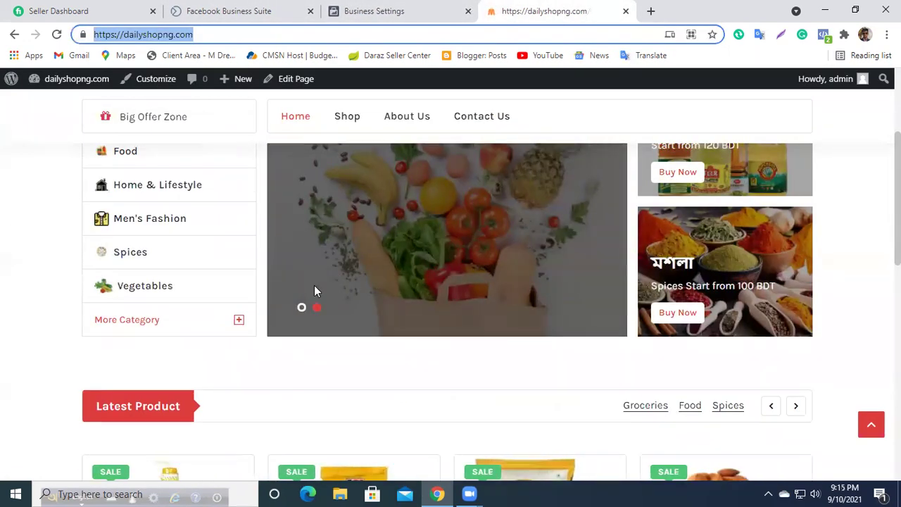
pyautogui.scroll(3, 314, 285)
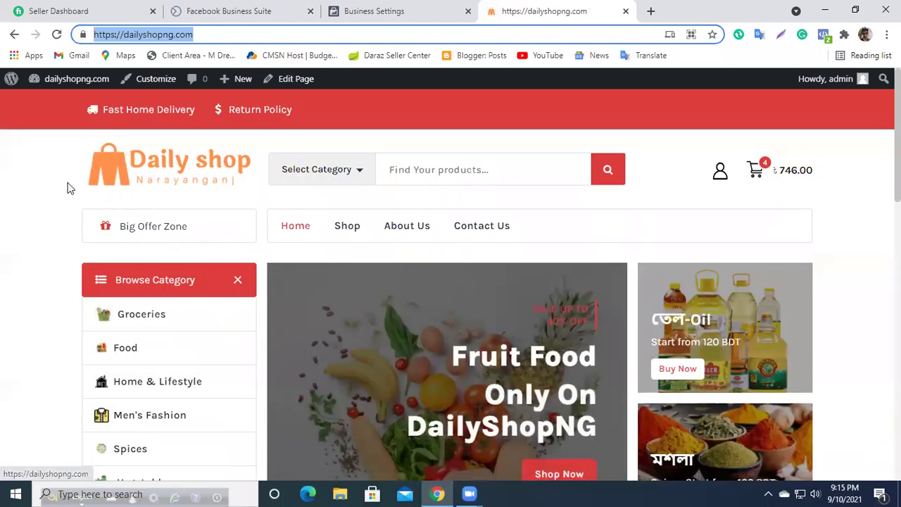
pyautogui.click(345, 235)
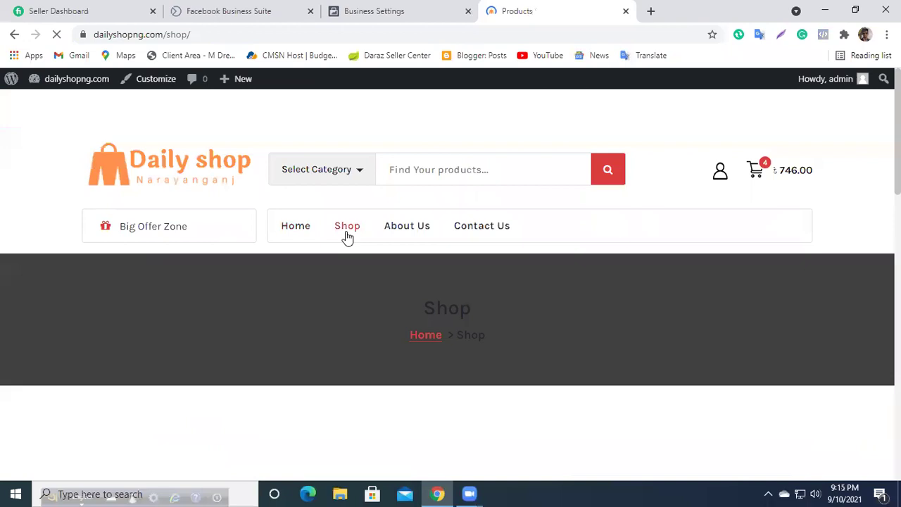
pyautogui.scroll(-4, 406, 380)
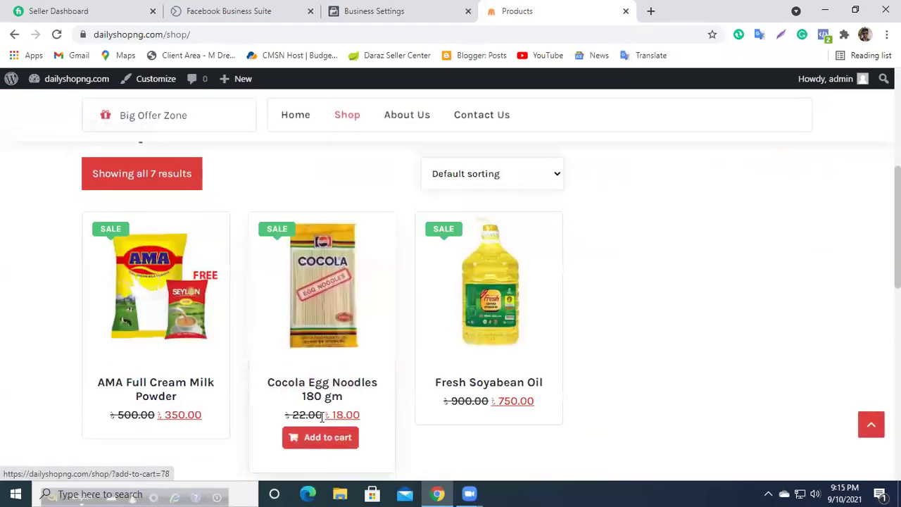
pyautogui.click(388, 7)
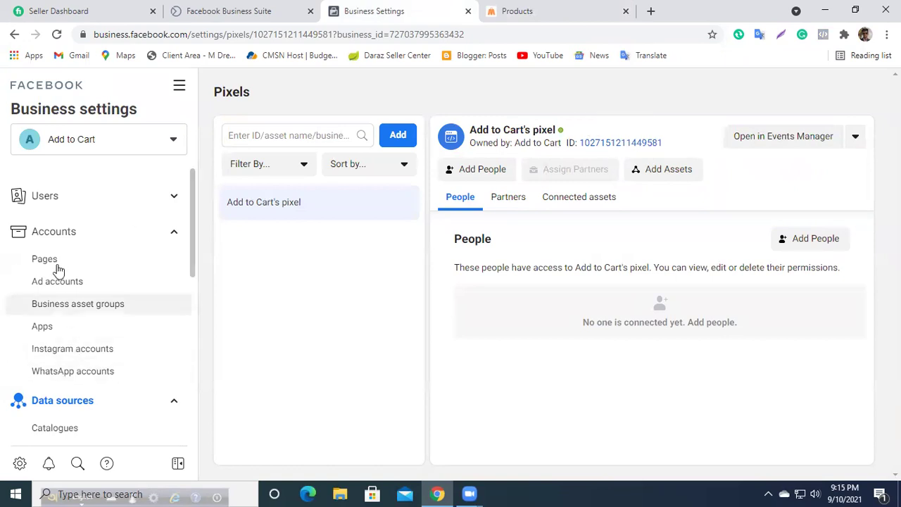
# Step: Open the pixel in Events Manager and dismiss the Task Centre and aggregated event measurement intros
pyautogui.click(755, 141)
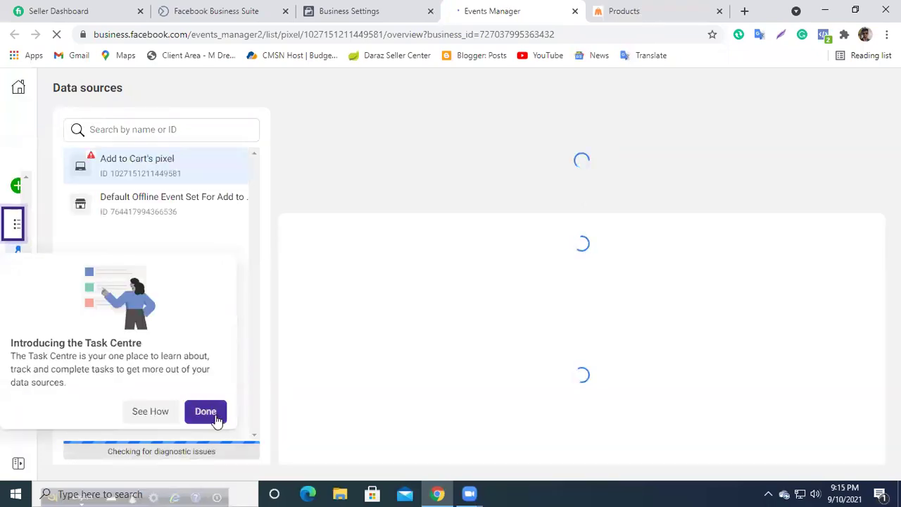
pyautogui.click(217, 418)
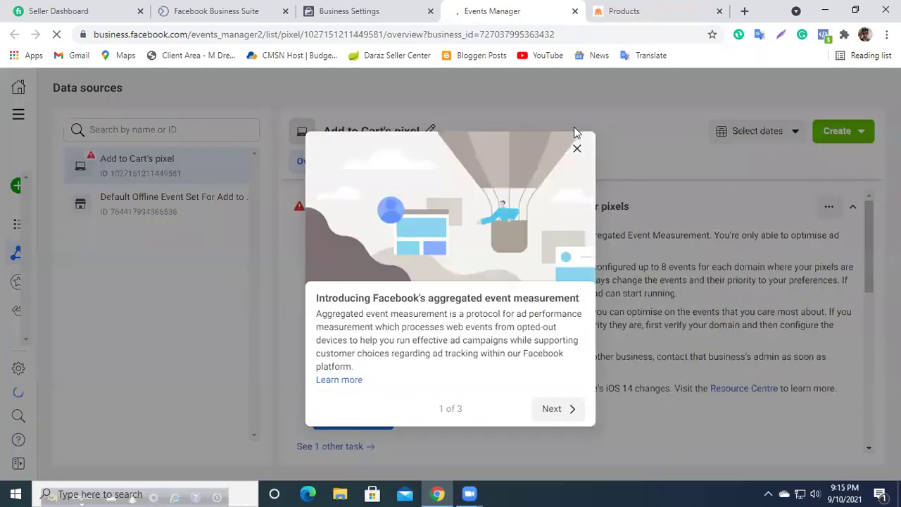
pyautogui.click(576, 149)
pyautogui.scroll(-3, 321, 233)
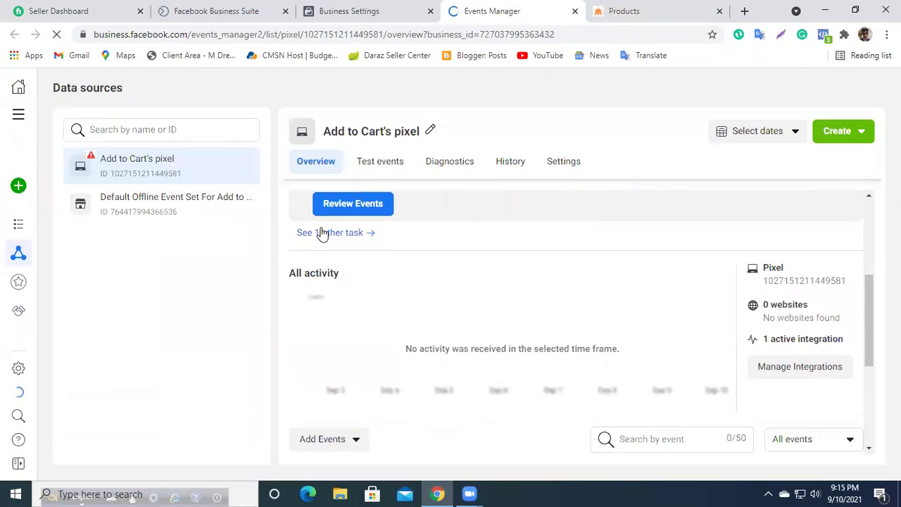
pyautogui.scroll(-2, 432, 341)
pyautogui.scroll(-2, 588, 350)
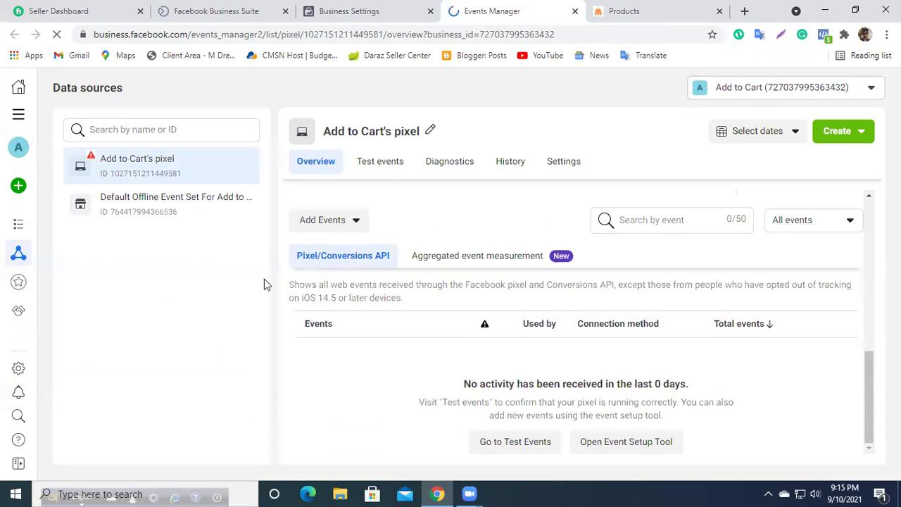
pyautogui.scroll(4, 318, 293)
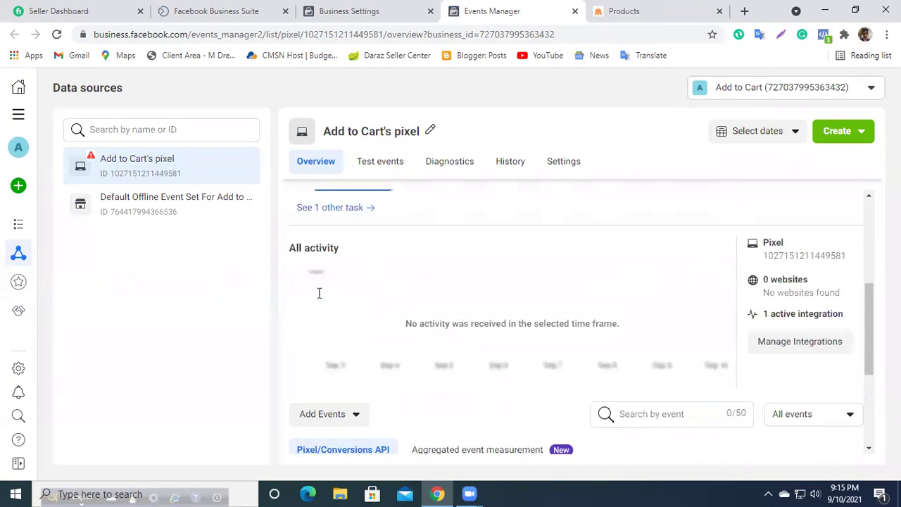
# Step: Close the Create options and reopen Add to Cart's pixel in Events Manager from Business Settings
pyautogui.click(830, 144)
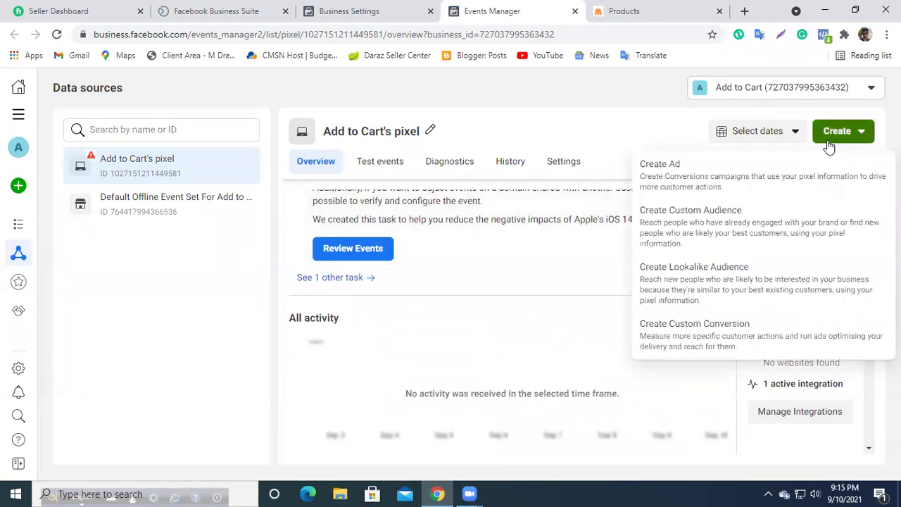
pyautogui.click(558, 149)
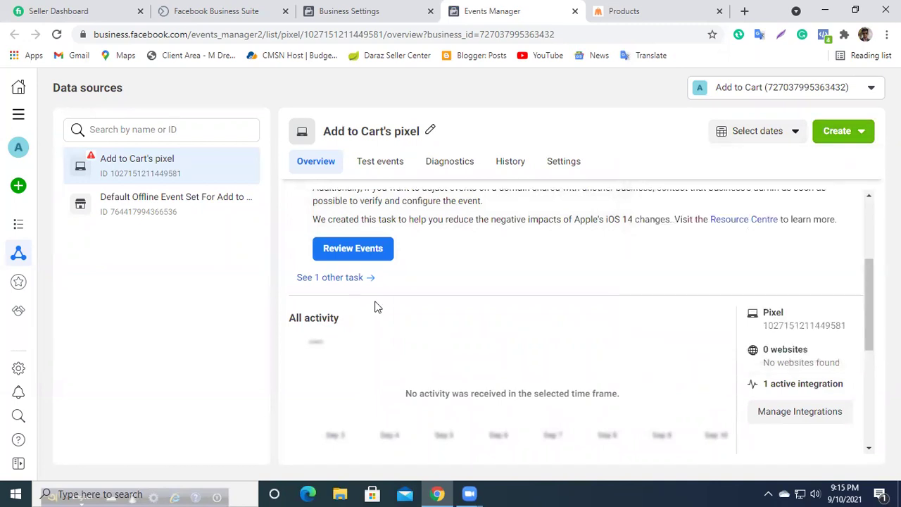
pyautogui.scroll(1, 375, 307)
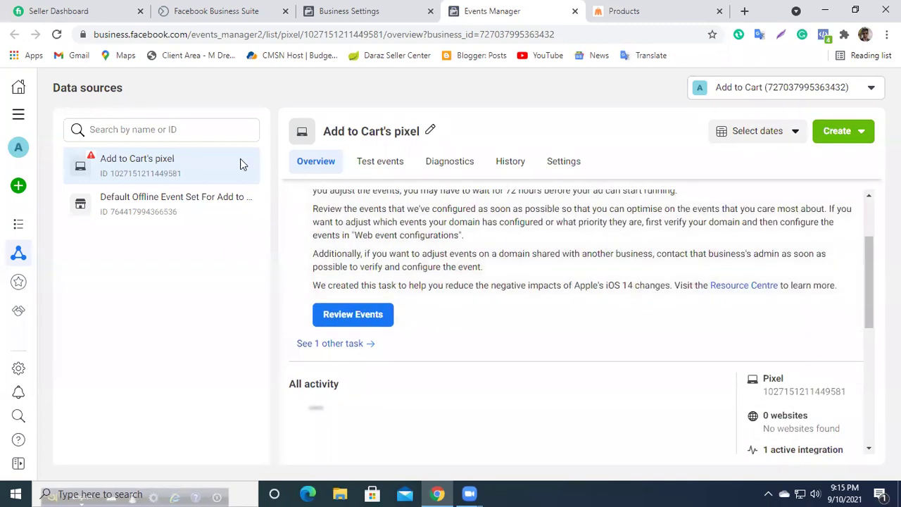
pyautogui.click(349, 10)
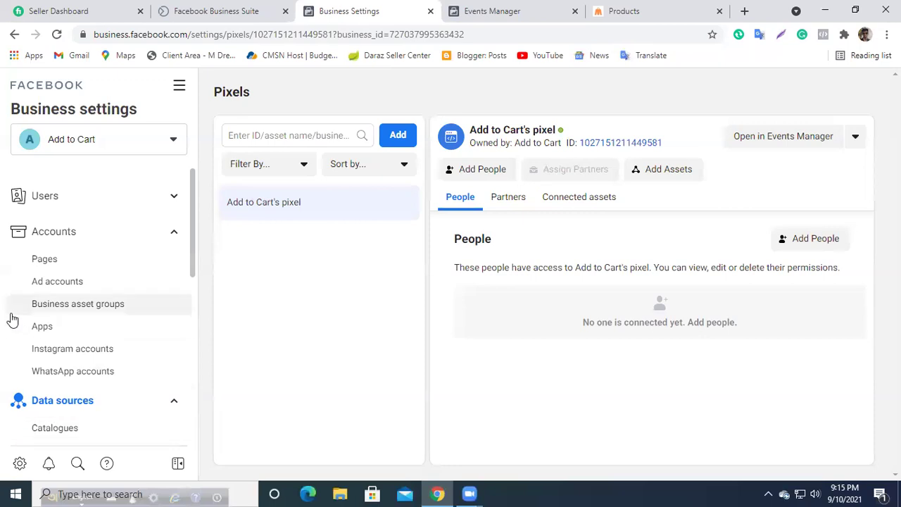
pyautogui.scroll(-1, 60, 252)
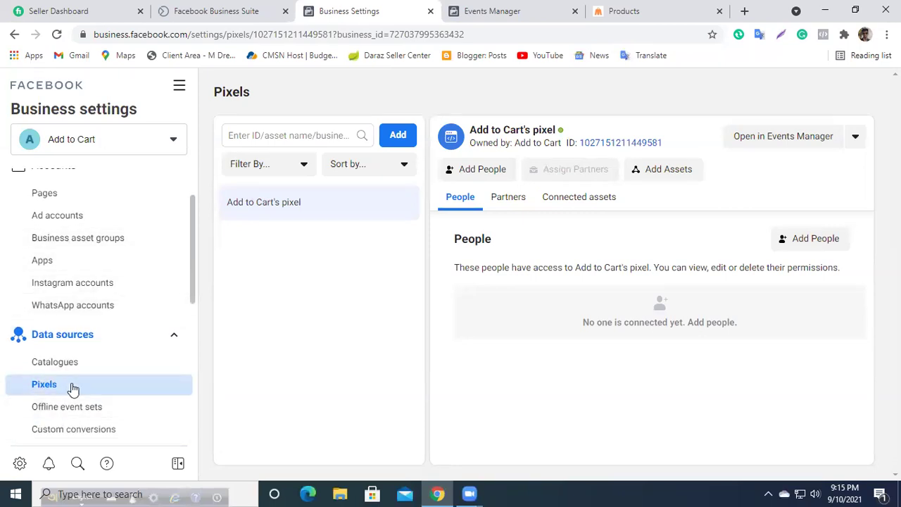
pyautogui.click(773, 140)
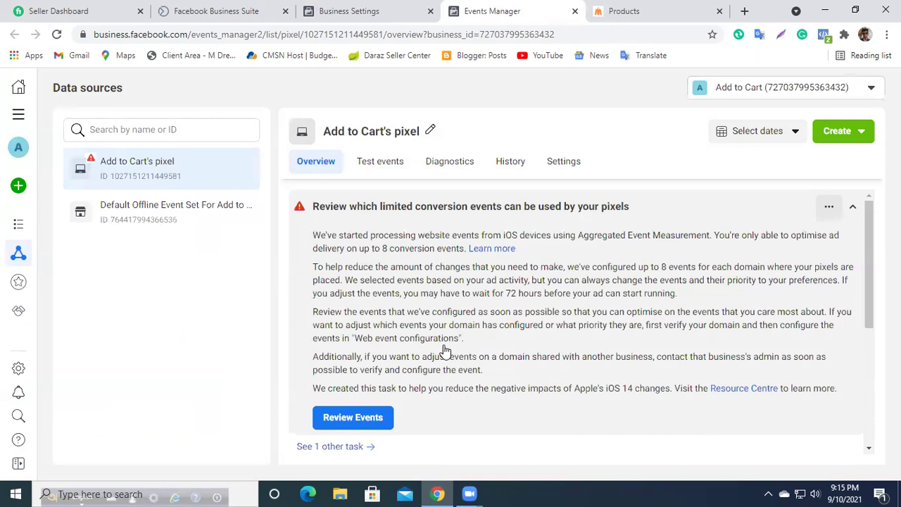
pyautogui.scroll(-4, 418, 316)
pyautogui.click(345, 226)
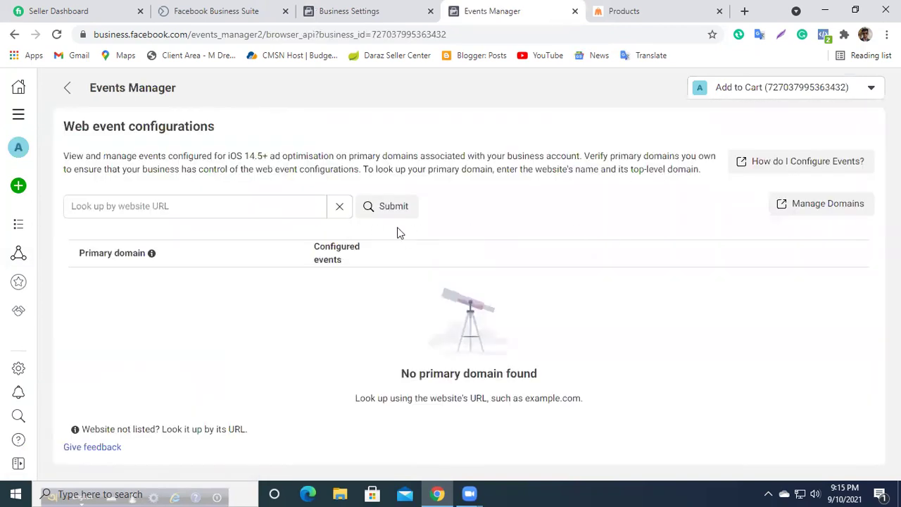
pyautogui.click(128, 206)
pyautogui.click(644, 8)
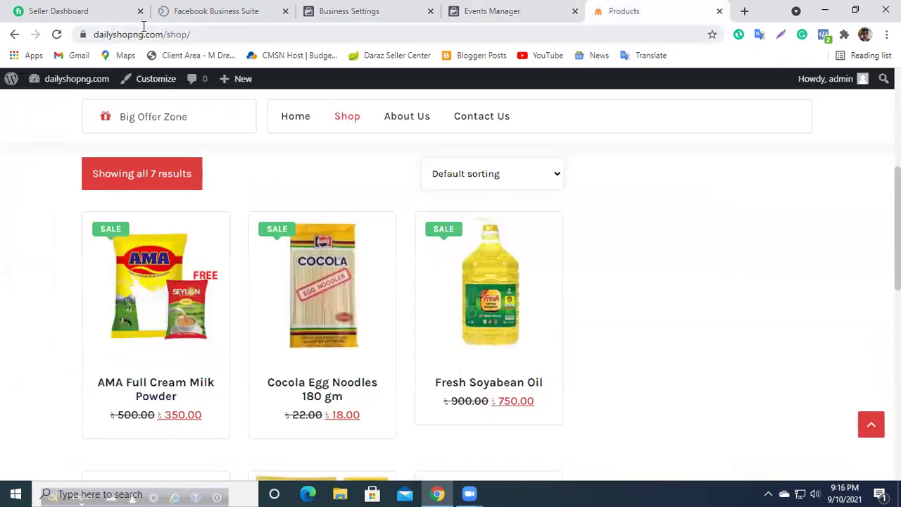
pyautogui.click(144, 35)
pyautogui.moveTo(196, 35); pyautogui.dragTo(92, 35)
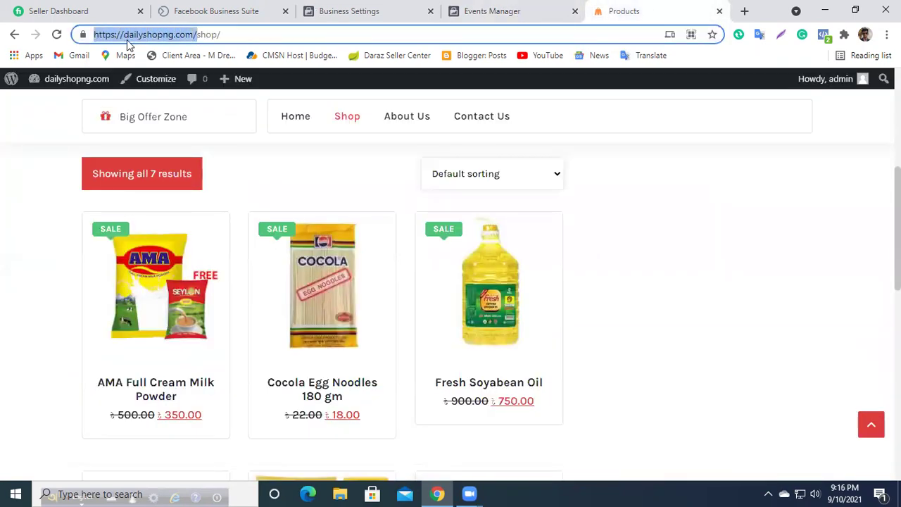
pyautogui.rightClick(127, 41)
pyautogui.click(168, 134)
pyautogui.click(499, 9)
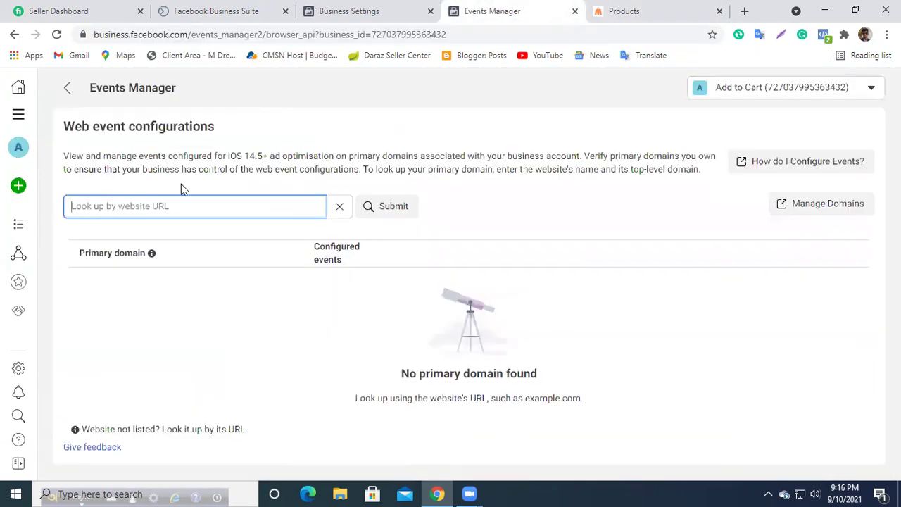
pyautogui.hotkey('ctrl', 'v')
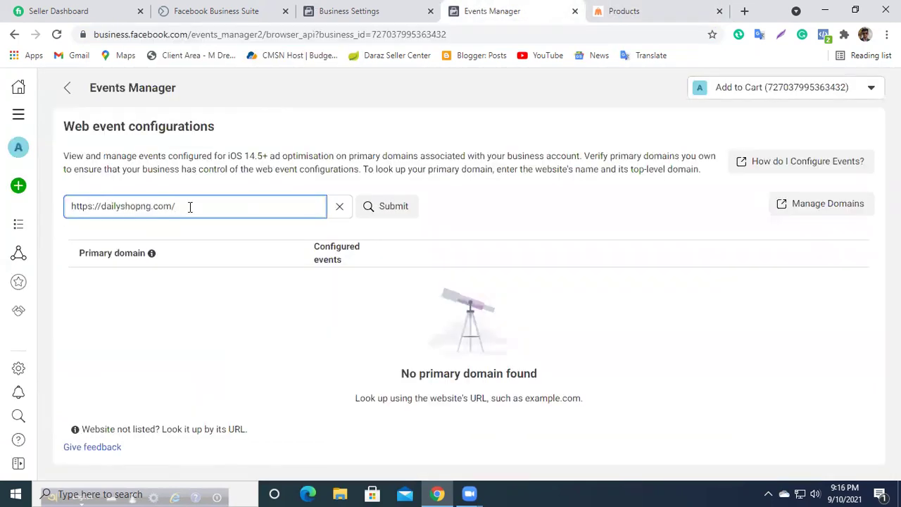
pyautogui.click(384, 219)
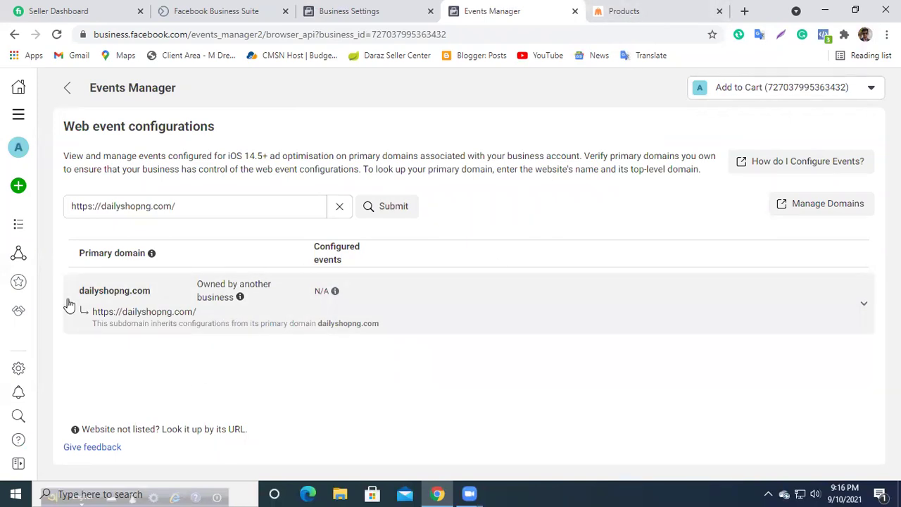
# Step: Note dailyshopng.com is owned by another business, clear the lookup, and return to the overview
pyautogui.moveTo(87, 335); pyautogui.dragTo(387, 332)
pyautogui.click(443, 329)
pyautogui.click(340, 208)
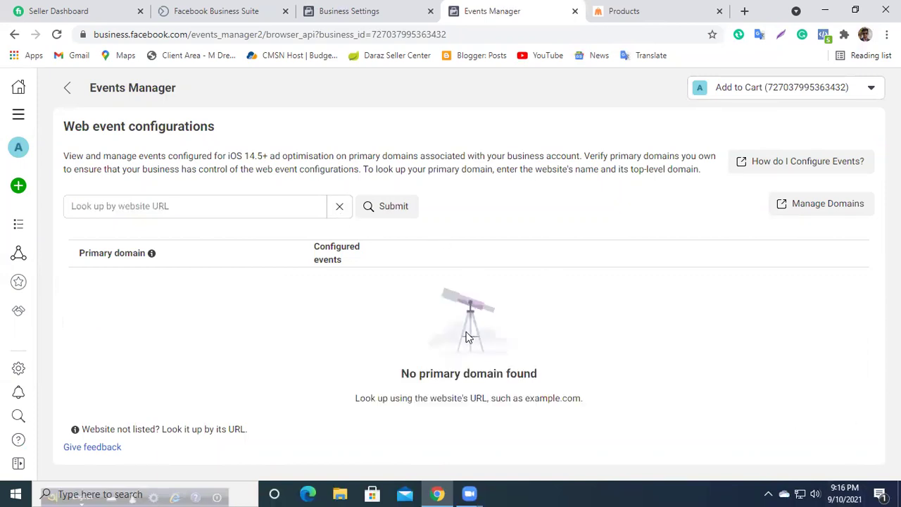
pyautogui.click(71, 89)
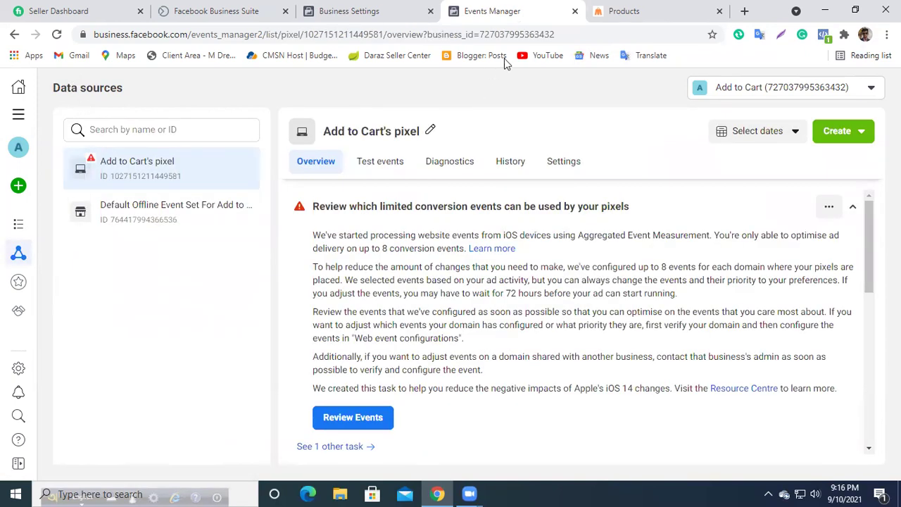
# Step: Close the Events Manager tab and check Add to Cart's pixel's green status dot on the Pixels page
pyautogui.click(575, 12)
pyautogui.click(380, 11)
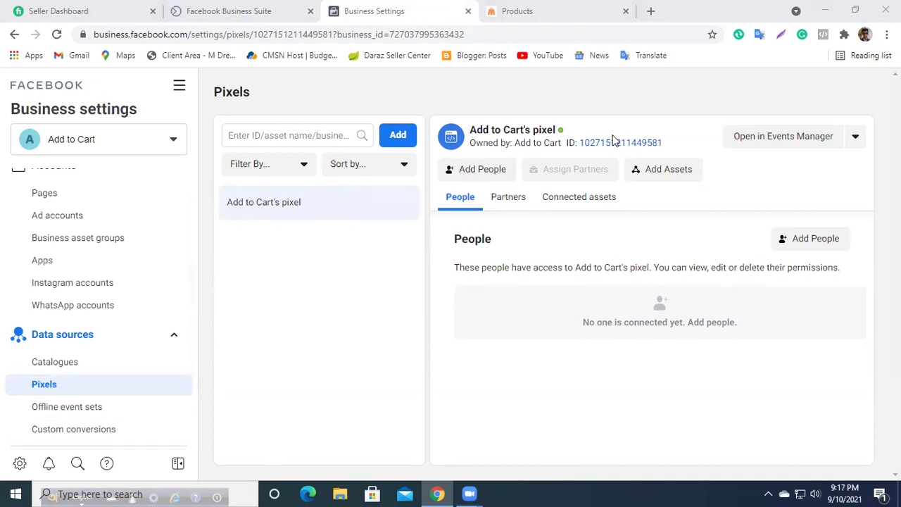
pyautogui.moveTo(561, 132)
pyautogui.scroll(1, 121, 305)
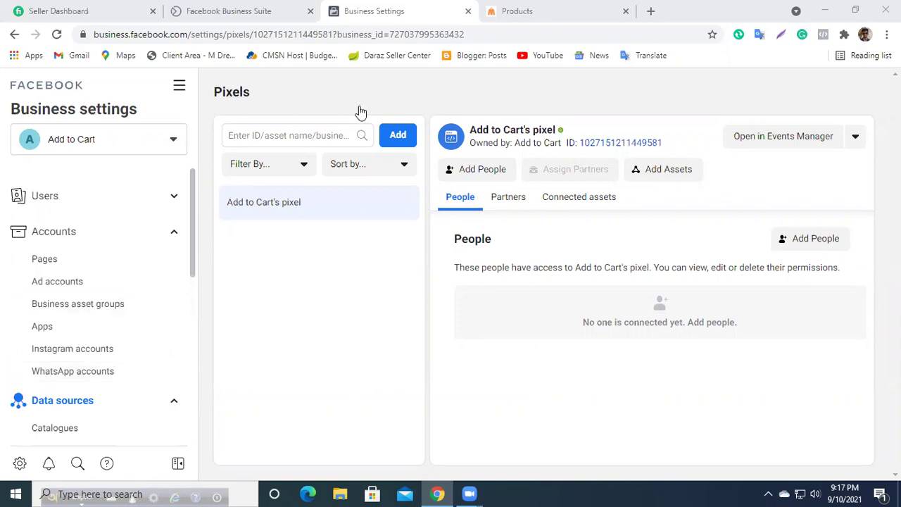
# Step: Load the dailyshopng.com homepage in the store tab
pyautogui.click(571, 7)
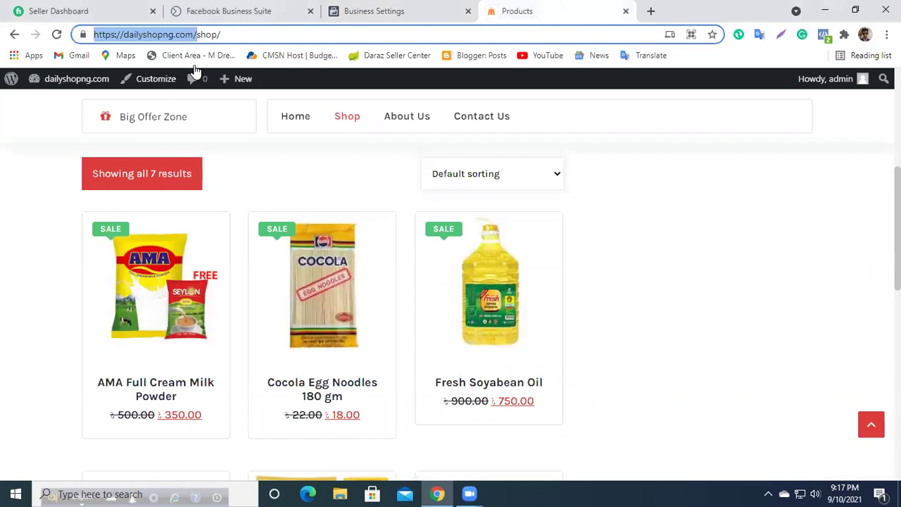
pyautogui.click(237, 38)
pyautogui.scroll(5, 168, 204)
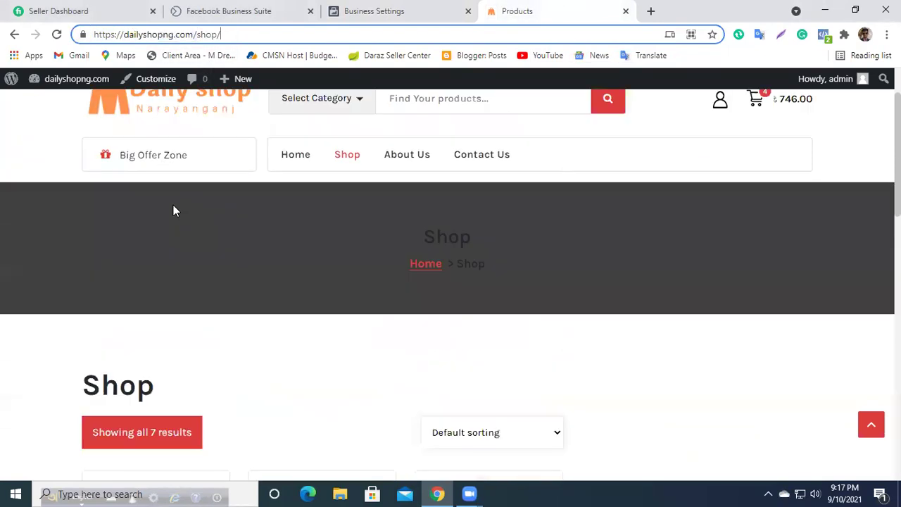
pyautogui.click(160, 159)
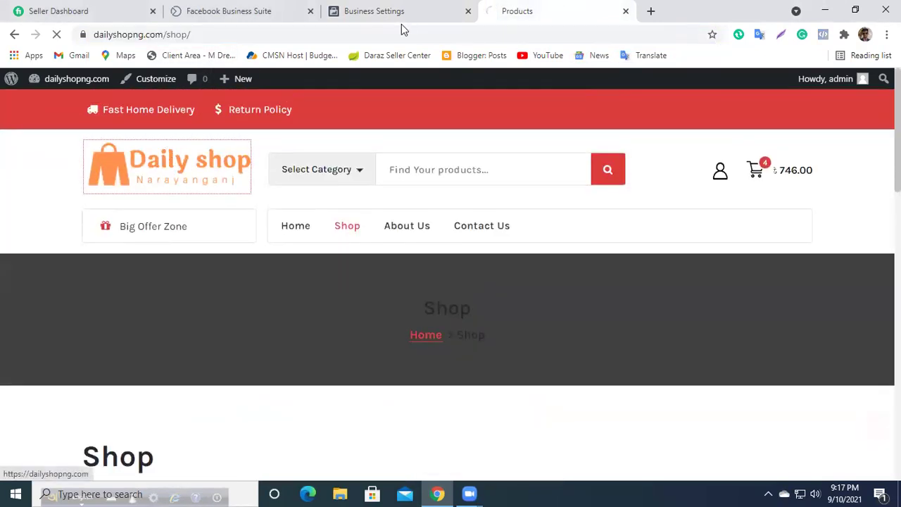
# Step: Check the Business Suite tab, then return to the Pixels page showing the pixel active
pyautogui.click(294, 11)
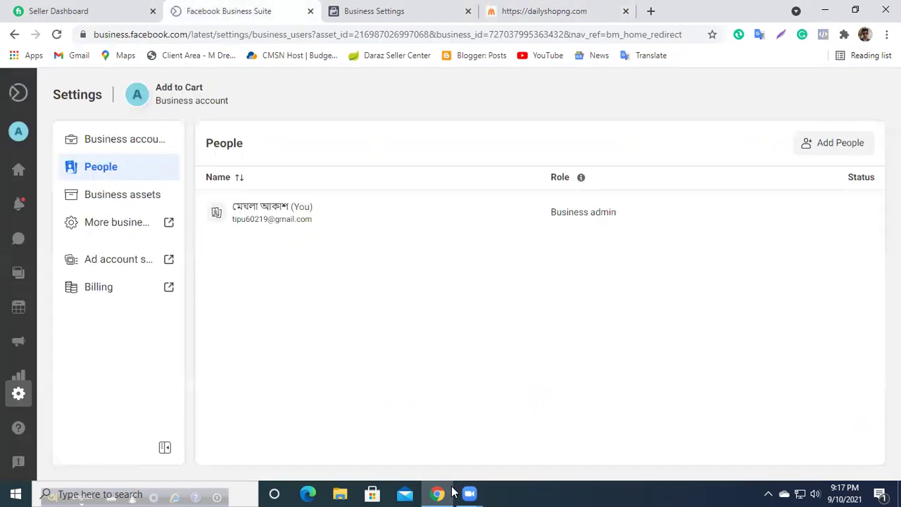
pyautogui.click(452, 493)
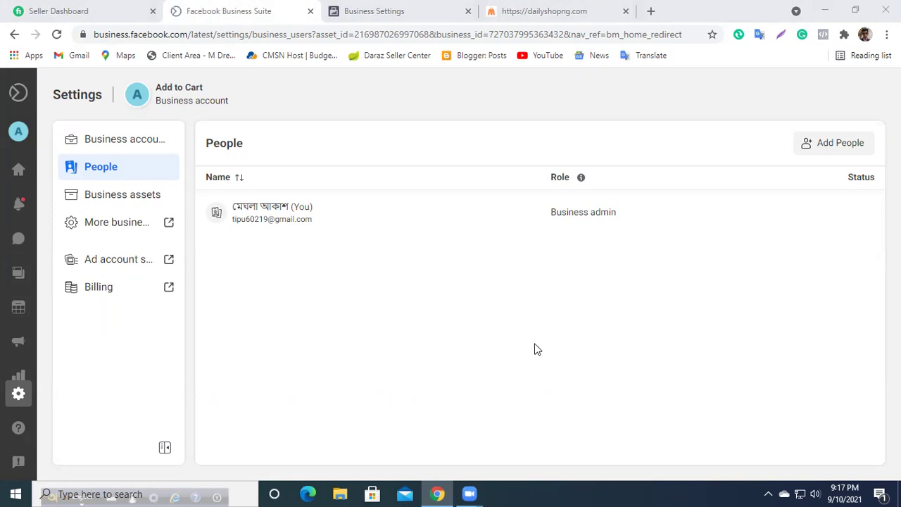
pyautogui.click(382, 9)
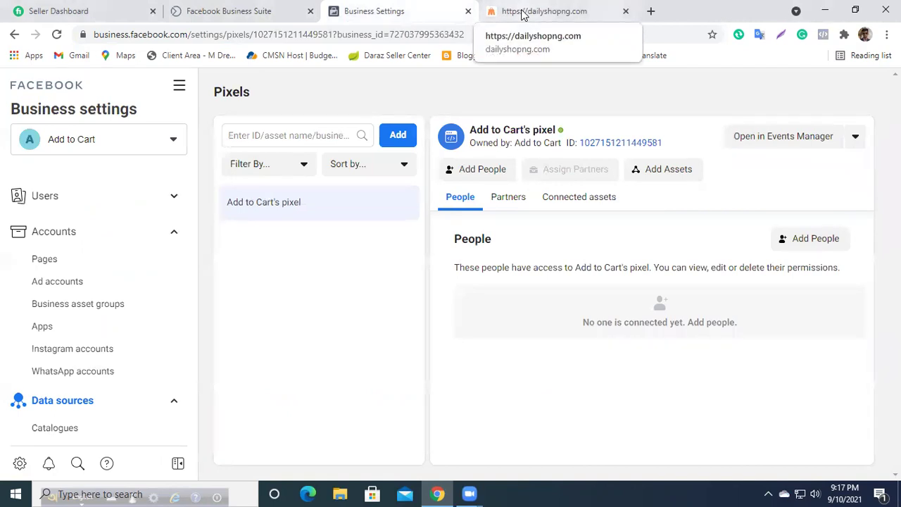
pyautogui.click(522, 12)
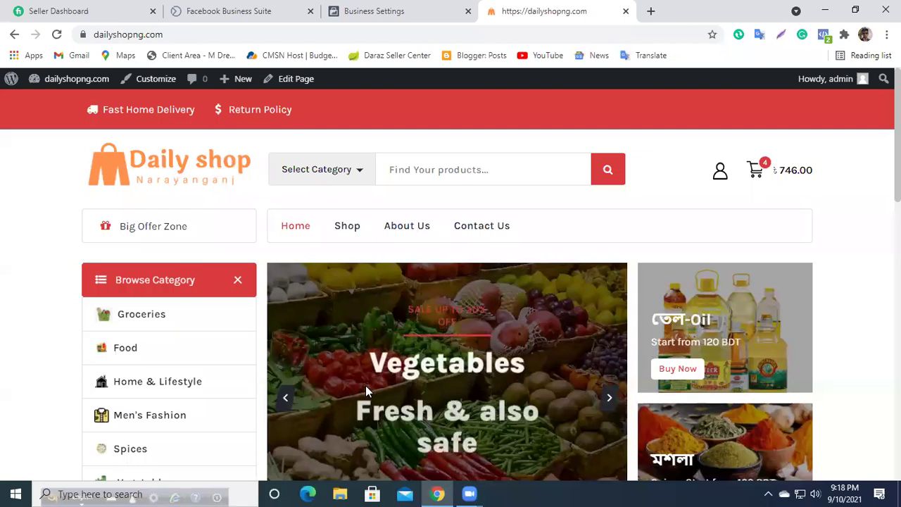
pyautogui.click(366, 9)
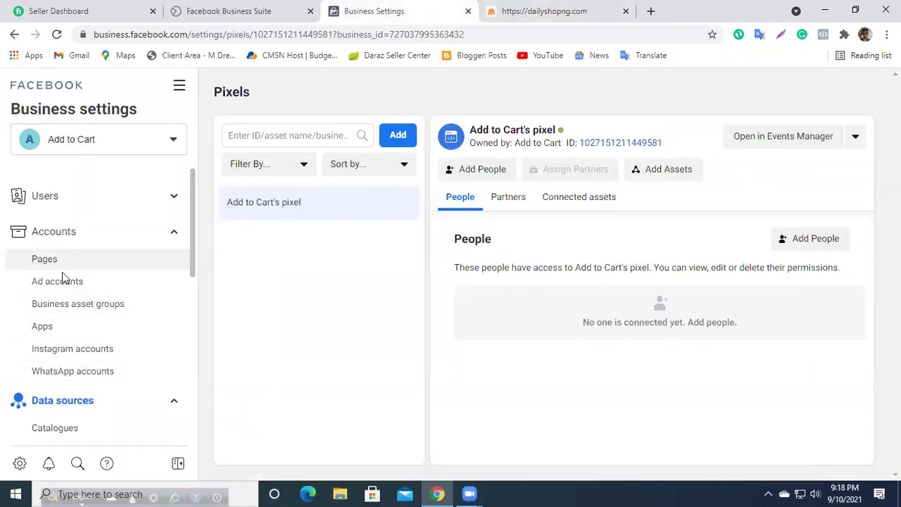
pyautogui.scroll(-1, 70, 401)
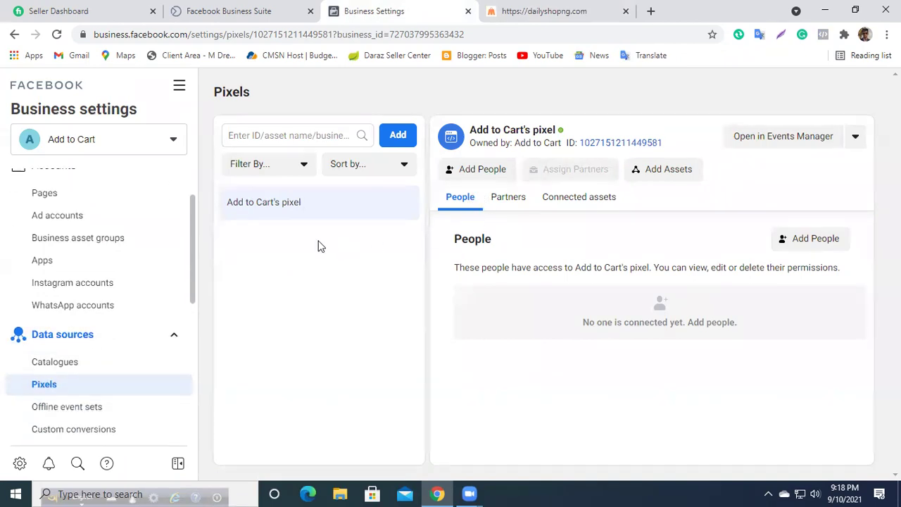
# Step: From the store, open the StoreBiz theme's header.php in the WordPress Theme Editor
pyautogui.click(566, 10)
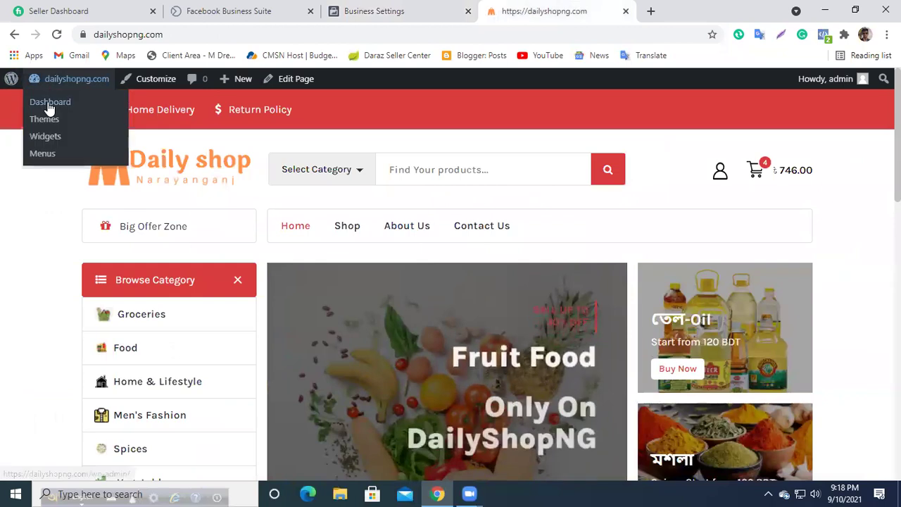
pyautogui.click(49, 101)
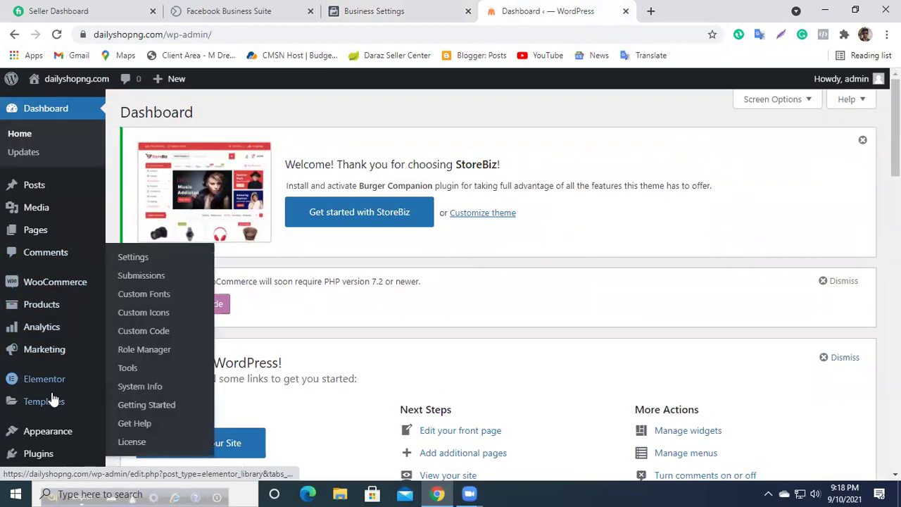
pyautogui.scroll(-2, 56, 408)
pyautogui.moveTo(58, 310)
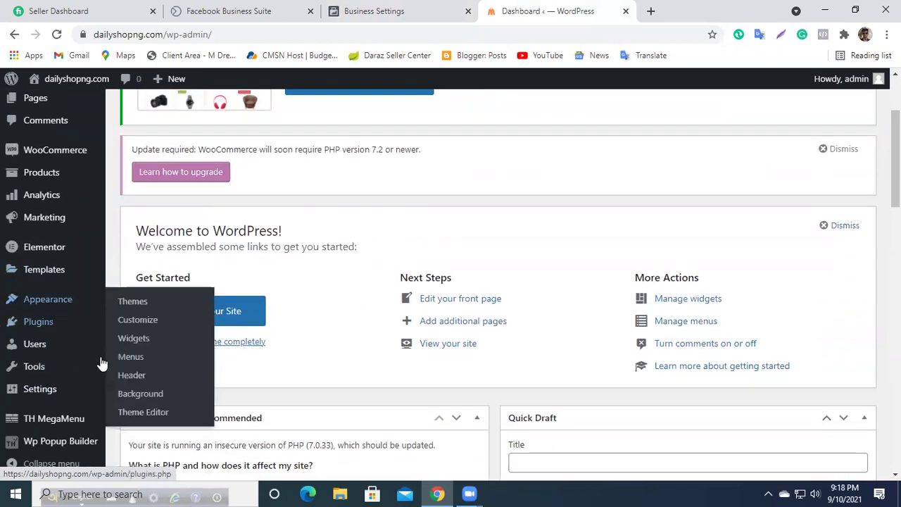
pyautogui.click(131, 413)
pyautogui.scroll(-3, 706, 321)
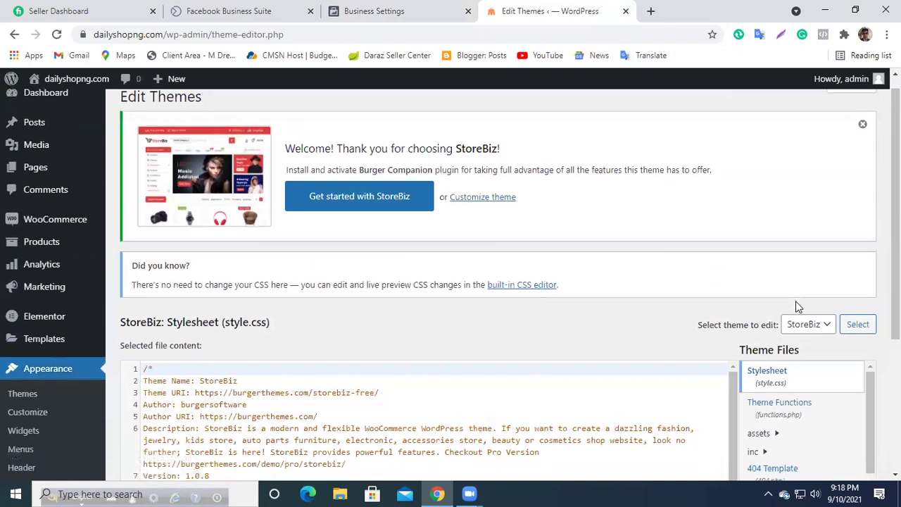
pyautogui.click(775, 406)
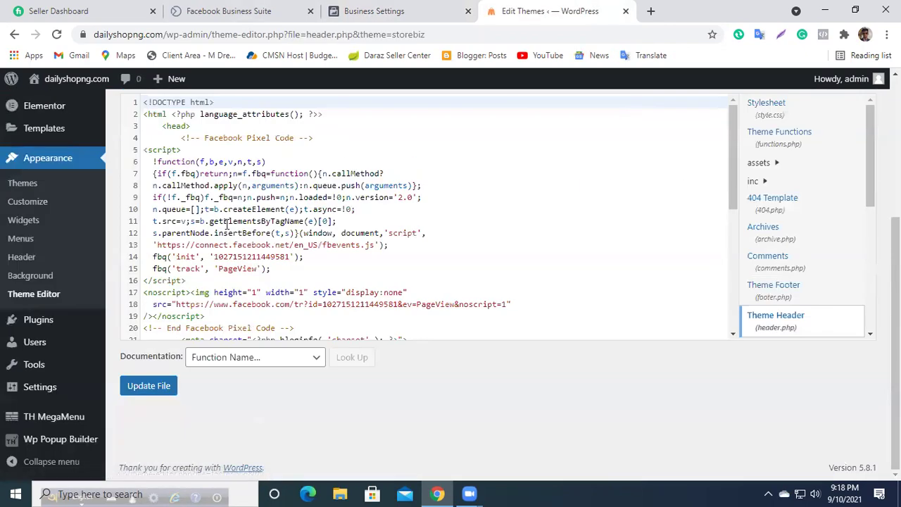
# Step: Check the Pixel code after the <head> tag, then close the editor tab without saving
pyautogui.scroll(2, 227, 166)
pyautogui.click(195, 258)
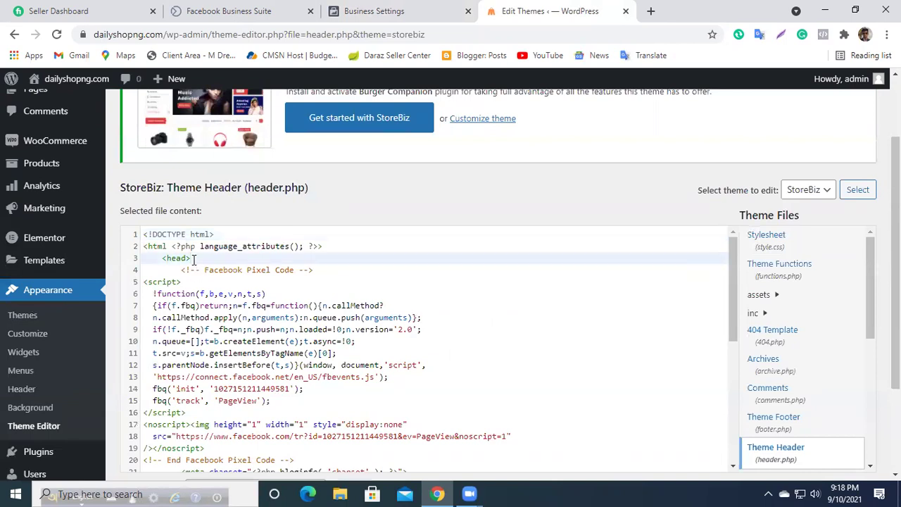
pyautogui.press('Return')
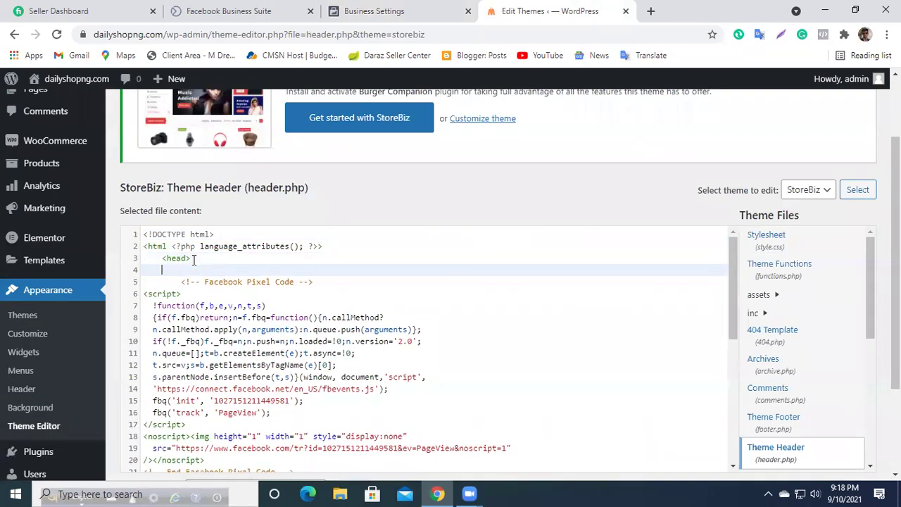
pyautogui.scroll(-5, 176, 263)
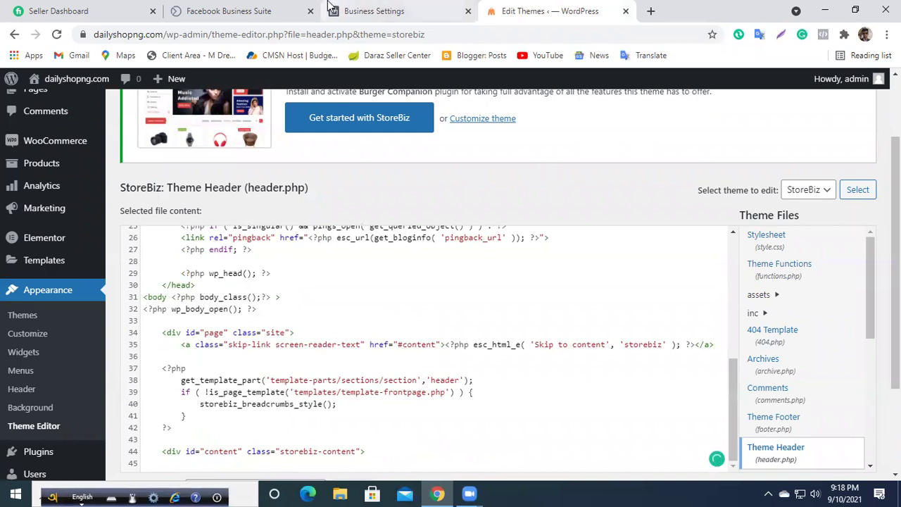
pyautogui.click(624, 12)
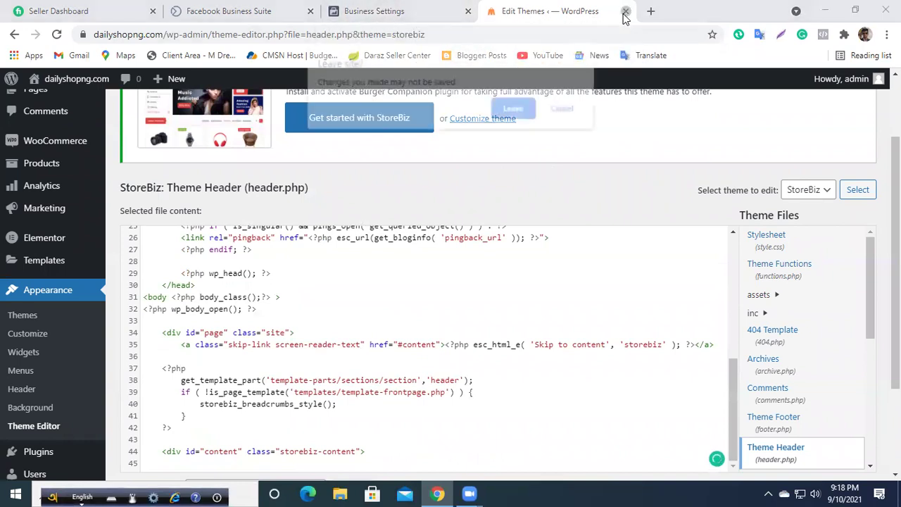
pyautogui.click(514, 114)
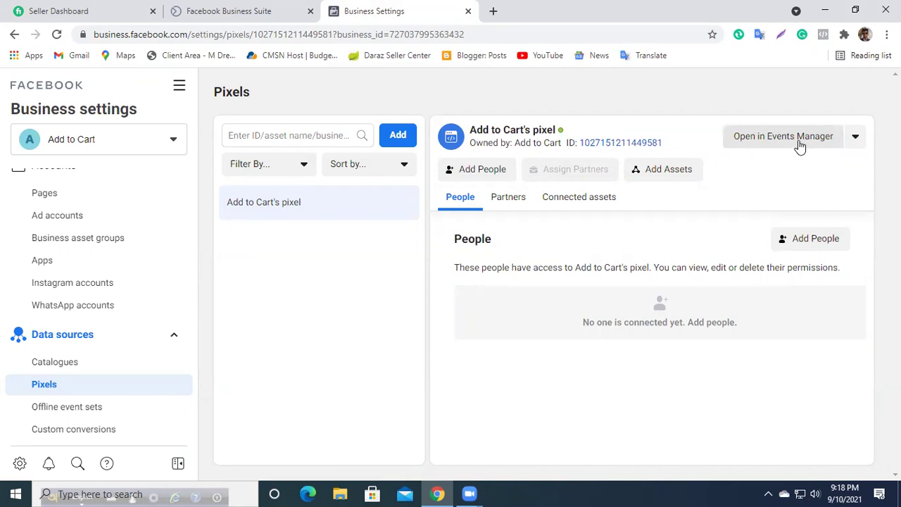
# Step: Open dailyshopng.com in a new tab and add Fresh Soyabean Oil to the cart
pyautogui.click(495, 13)
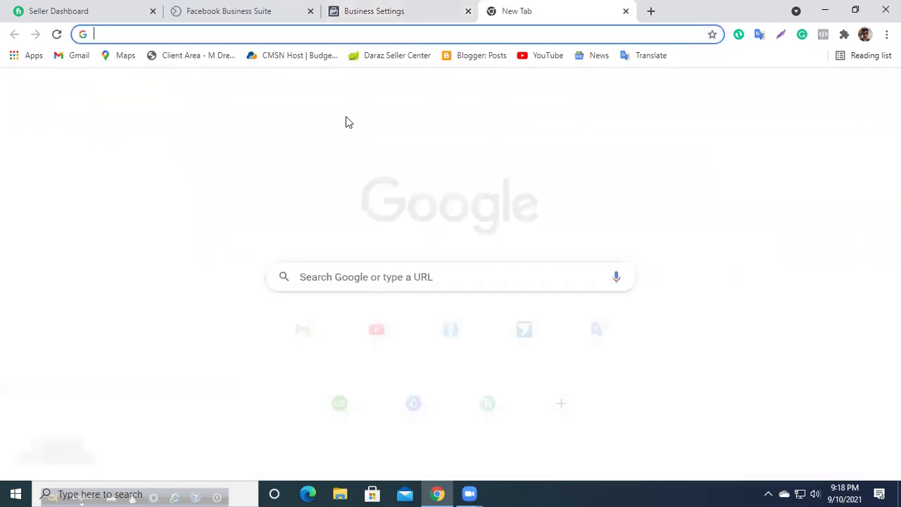
pyautogui.write('da')
pyautogui.press('Return')
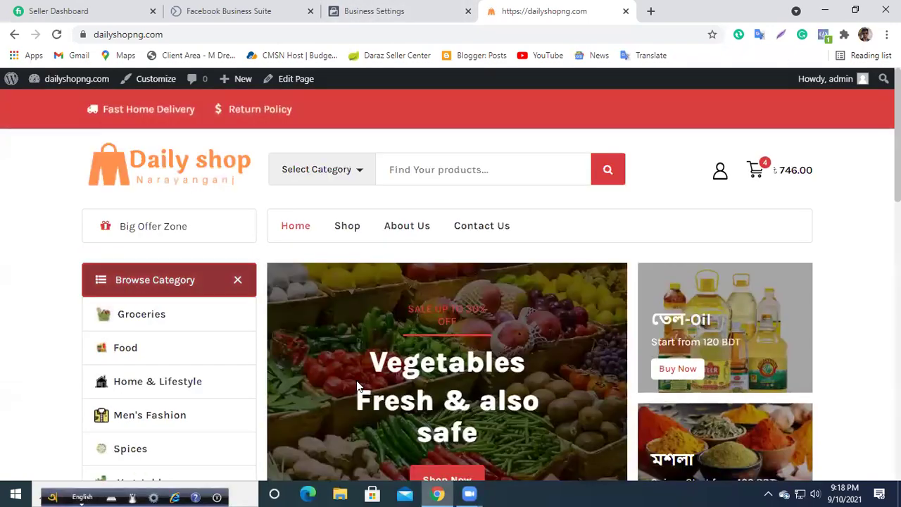
pyautogui.scroll(-15, 145, 281)
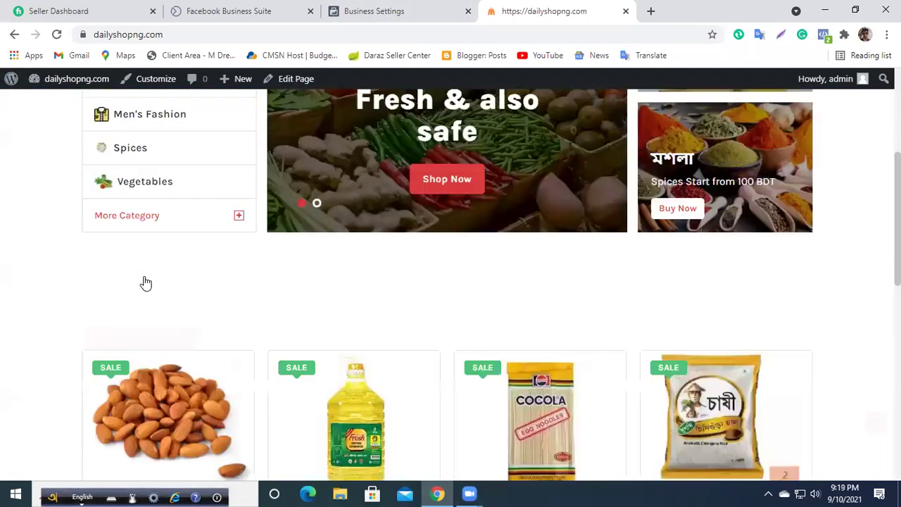
pyautogui.click(430, 7)
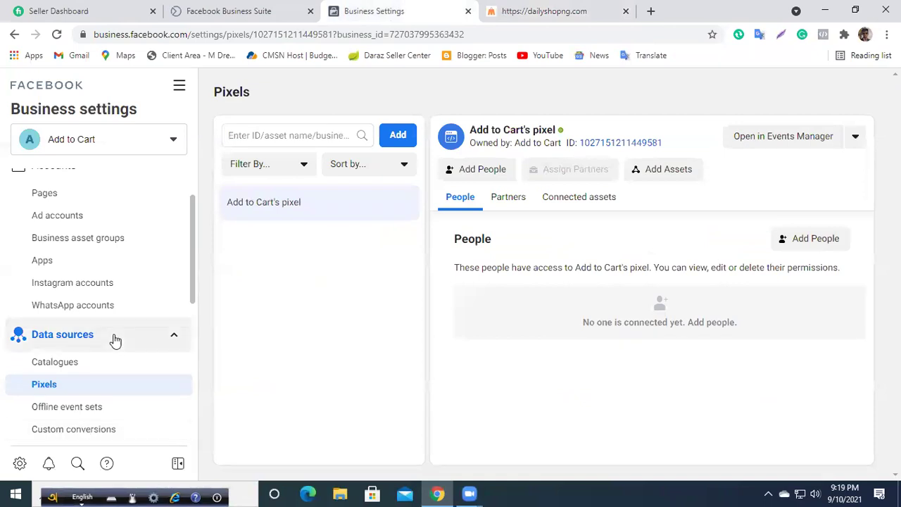
pyautogui.click(583, 8)
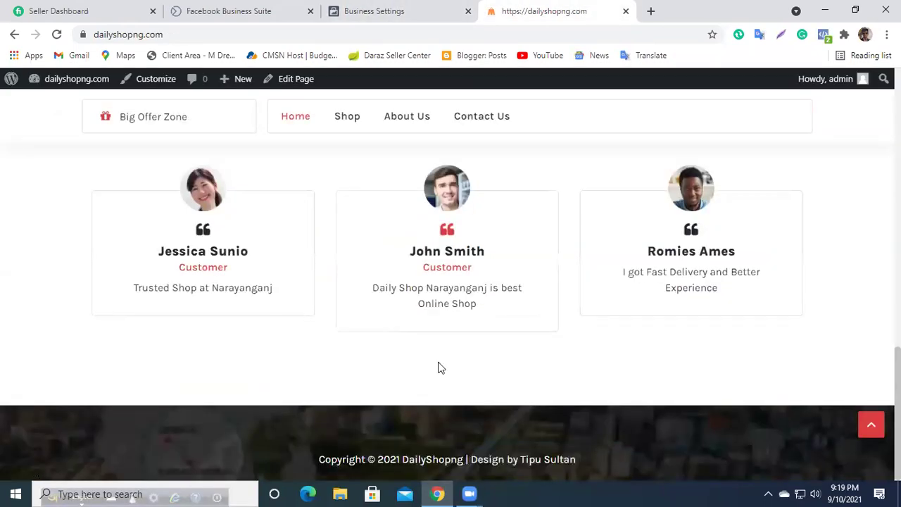
pyautogui.scroll(5, 460, 331)
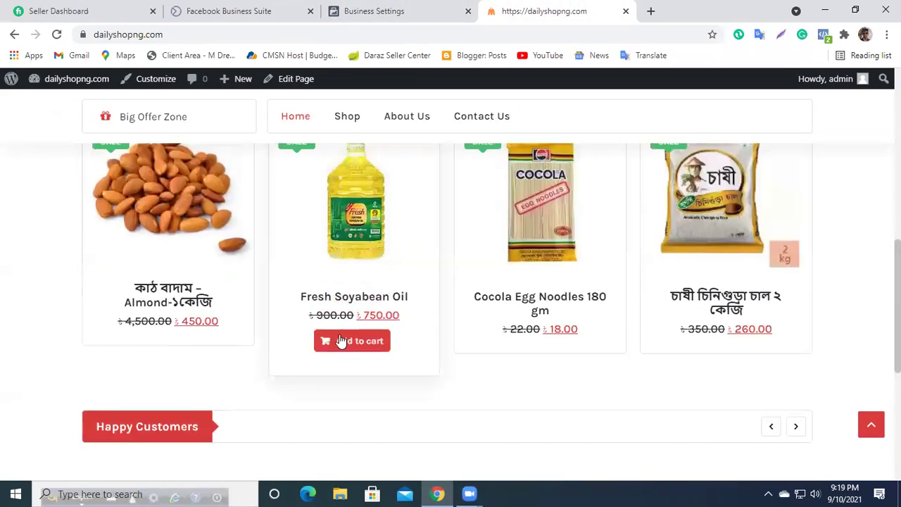
pyautogui.scroll(3, 394, 348)
pyautogui.scroll(-3, 348, 285)
pyautogui.click(353, 343)
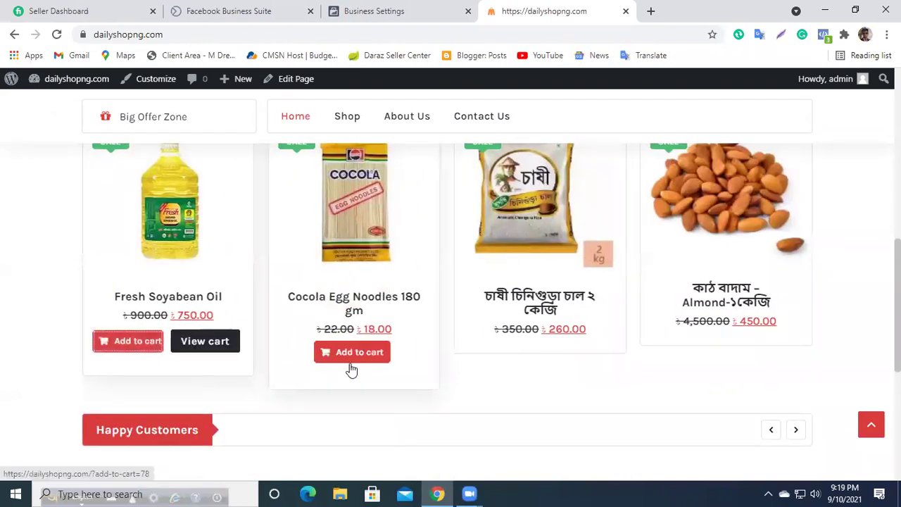
# Step: Browse the Cocola Egg Noodles, About Us, Contact Us and Shop pages, then return to Pixels
pyautogui.click(352, 296)
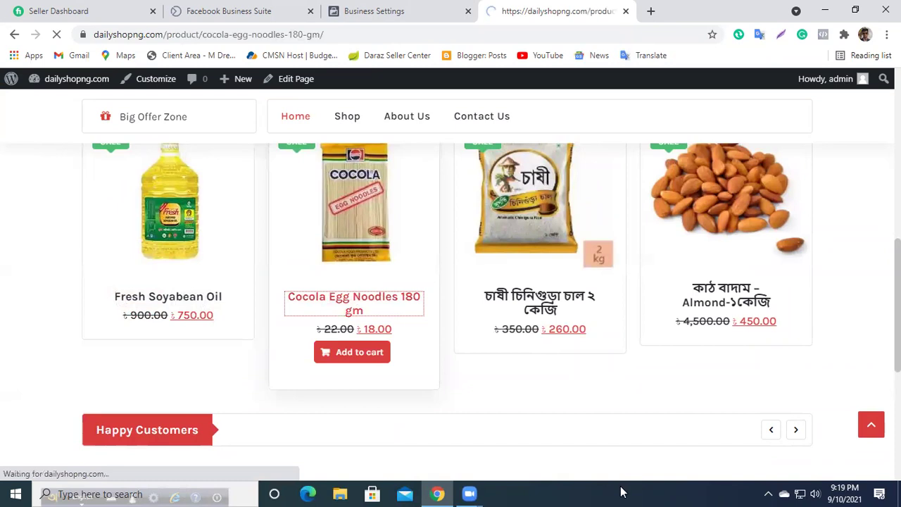
pyautogui.scroll(-7, 427, 309)
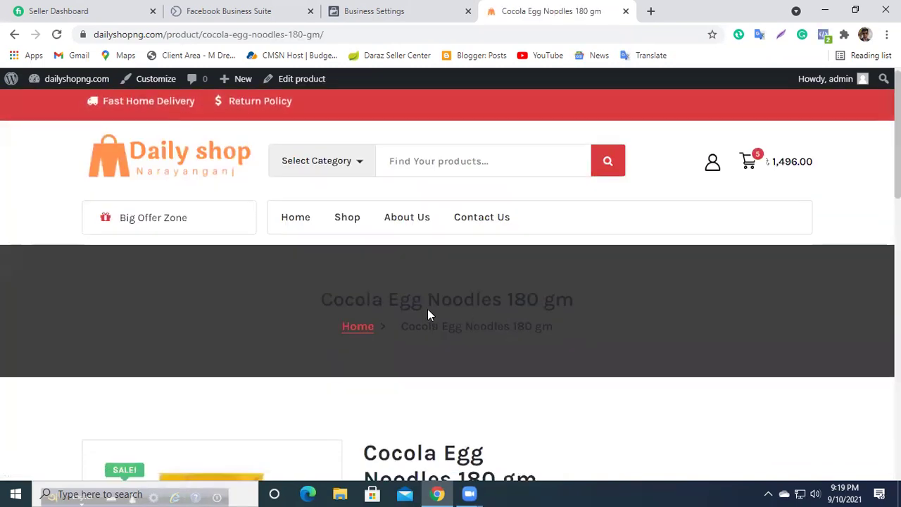
pyautogui.scroll(7, 420, 314)
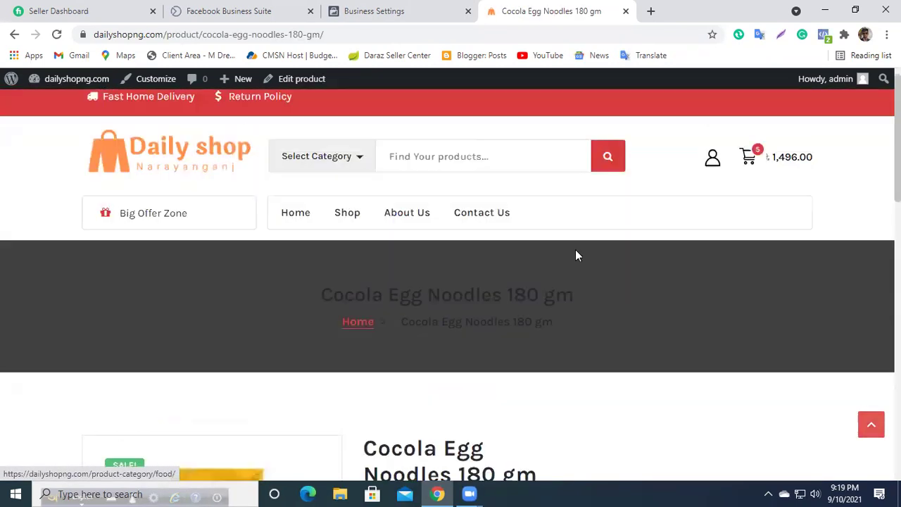
pyautogui.moveTo(743, 192)
pyautogui.scroll(-1, 631, 358)
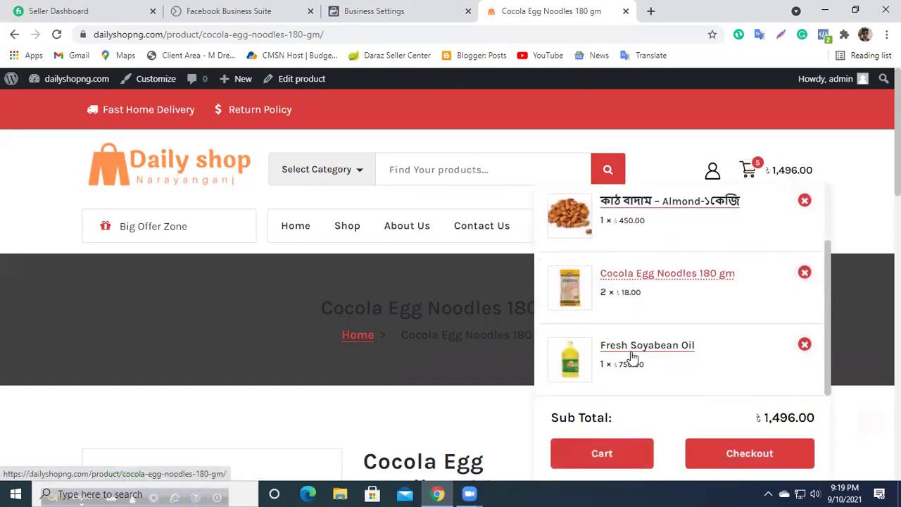
pyautogui.click(422, 232)
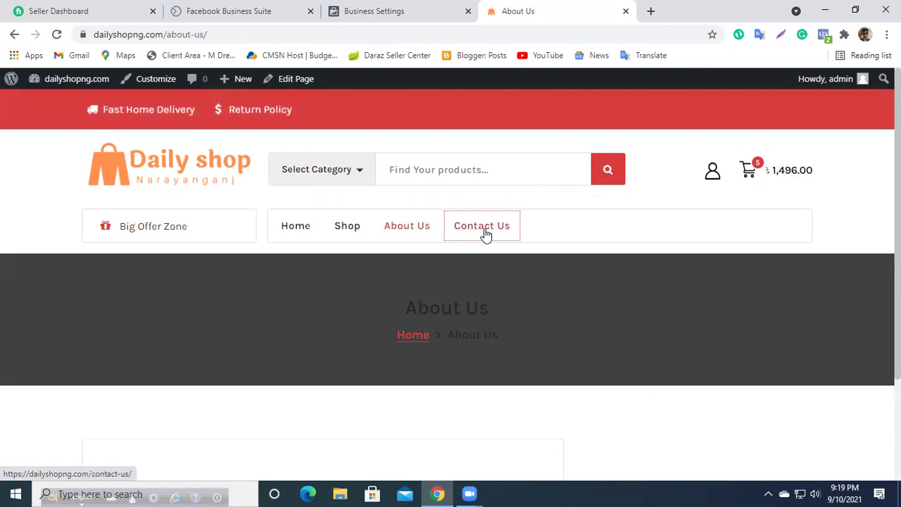
pyautogui.click(484, 231)
pyautogui.click(347, 232)
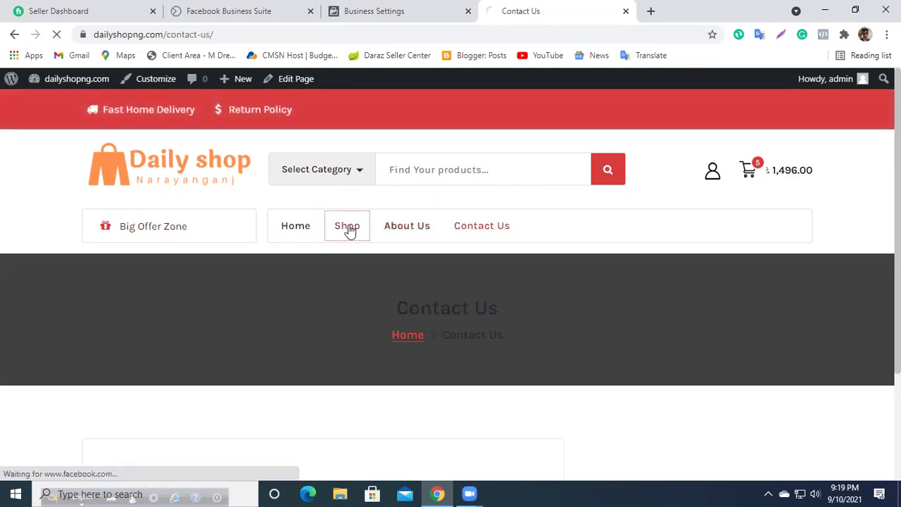
pyautogui.scroll(-15, 407, 234)
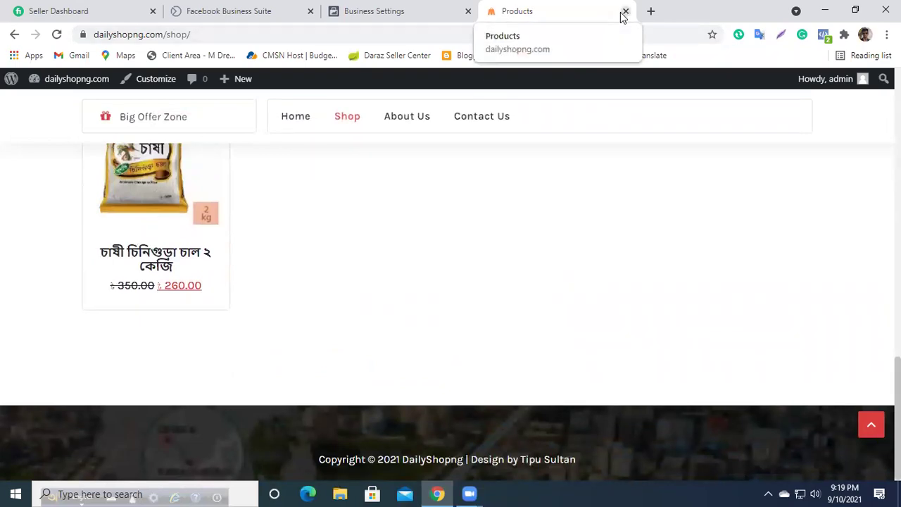
pyautogui.click(389, 10)
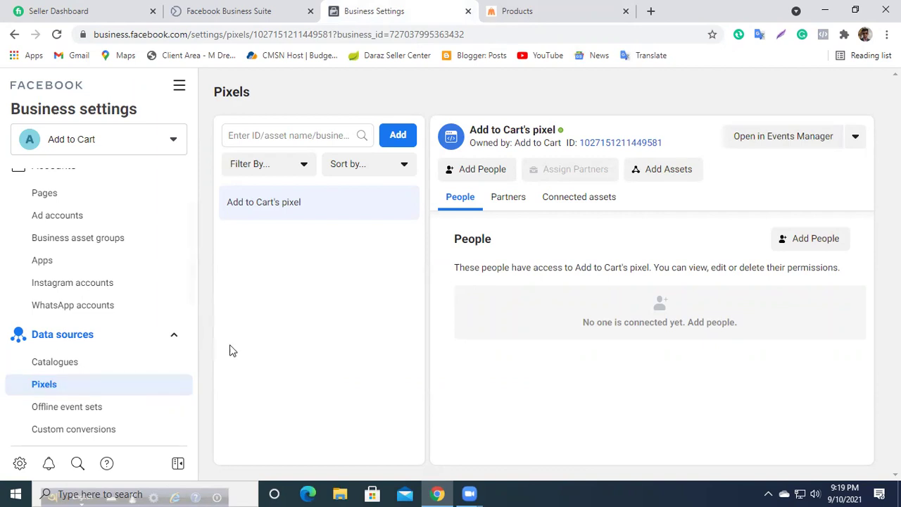
pyautogui.click(515, 9)
pyautogui.click(392, 8)
pyautogui.scroll(1, 110, 278)
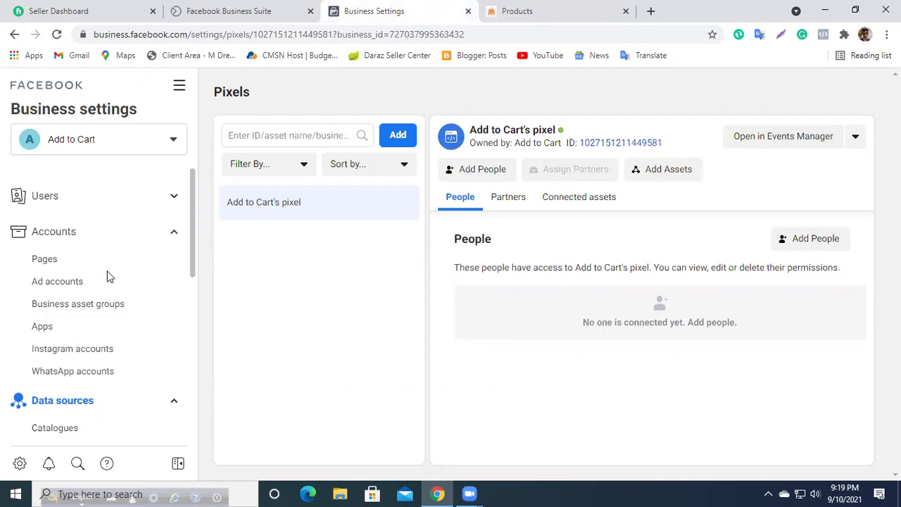
pyautogui.click(65, 290)
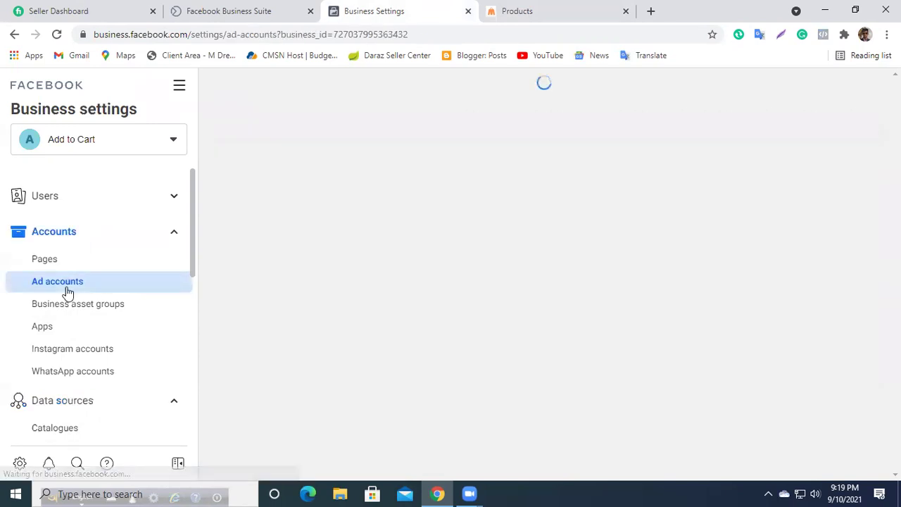
pyautogui.scroll(-3, 60, 402)
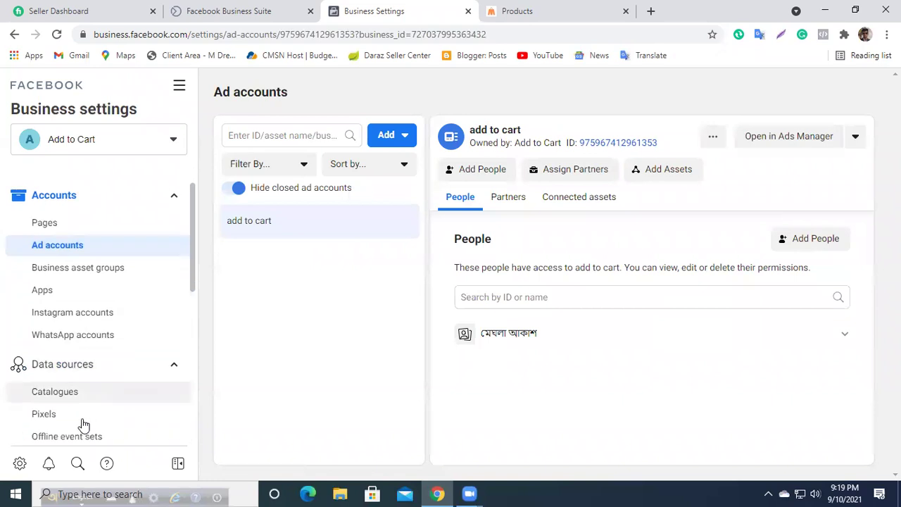
pyautogui.click(65, 324)
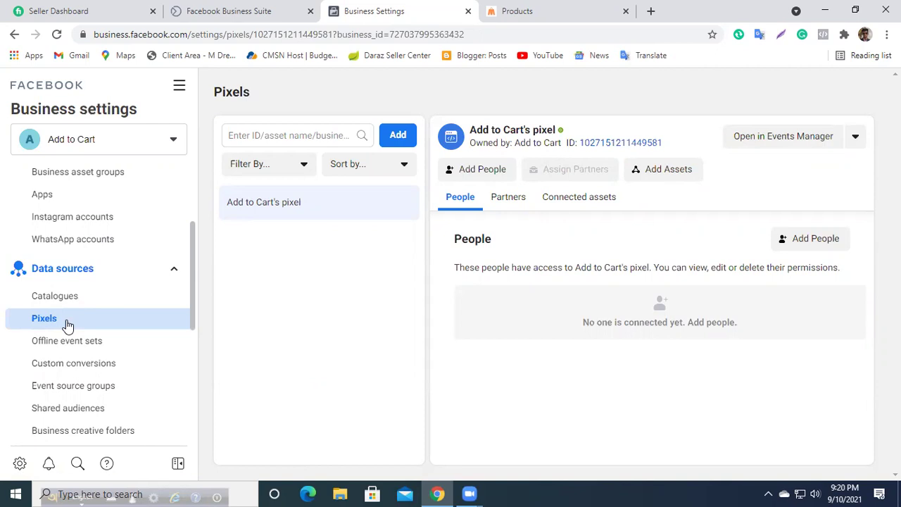
pyautogui.scroll(3, 74, 317)
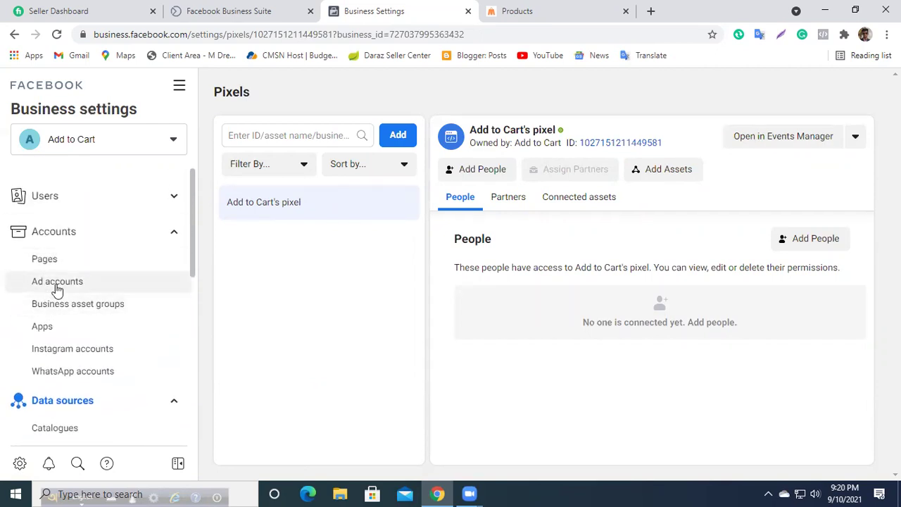
pyautogui.scroll(-3, 57, 289)
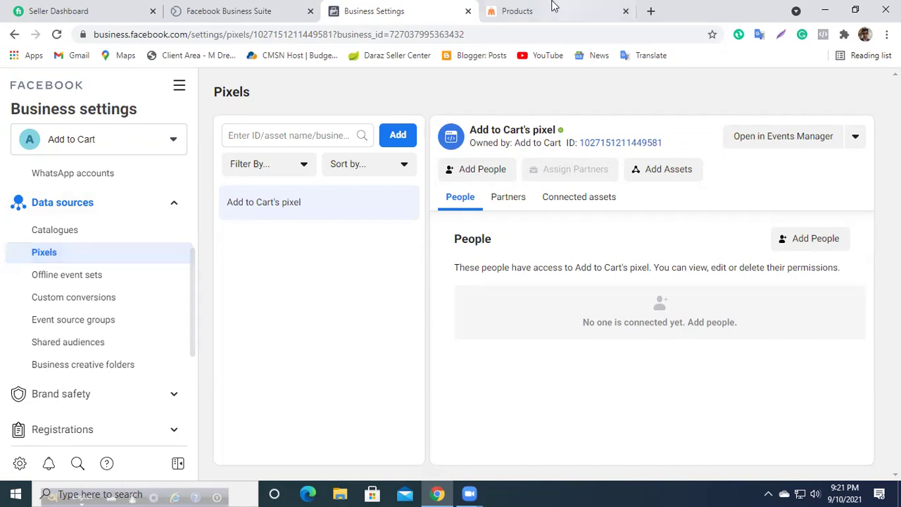
# Step: Back in Business Settings, open the Ad accounts page showing the add to cart account
pyautogui.click(512, 11)
pyautogui.click(375, 9)
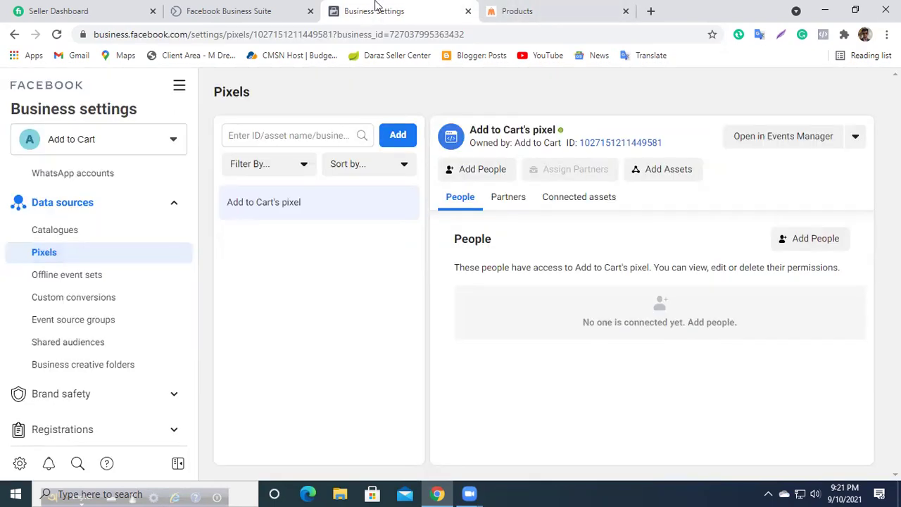
pyautogui.click(552, 9)
pyautogui.scroll(4, 395, 372)
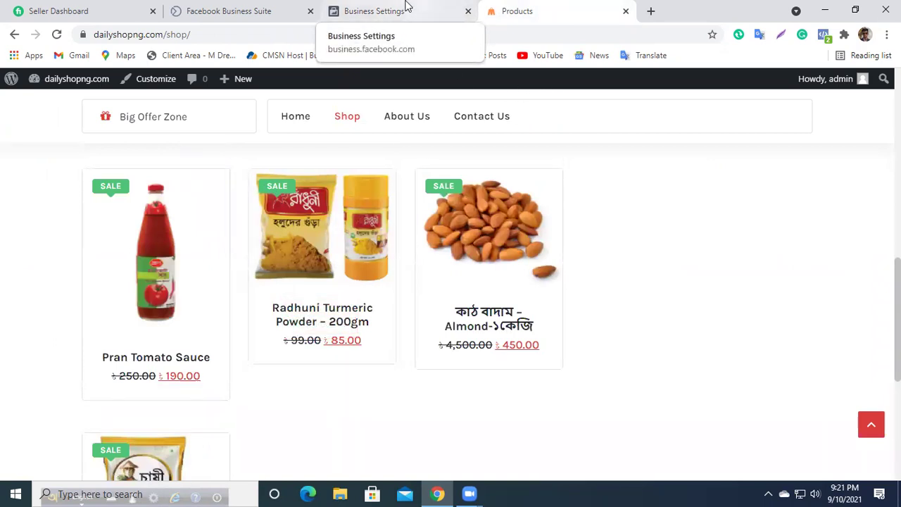
pyautogui.click(406, 5)
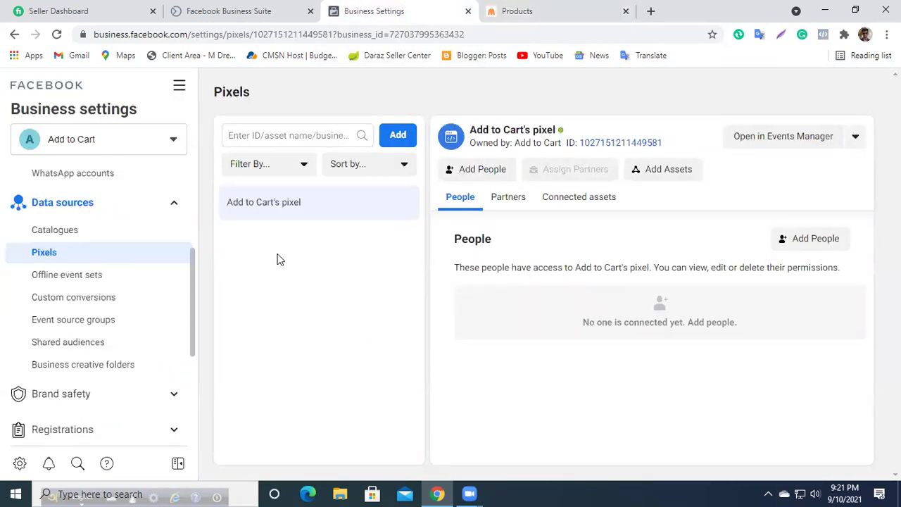
pyautogui.scroll(3, 113, 288)
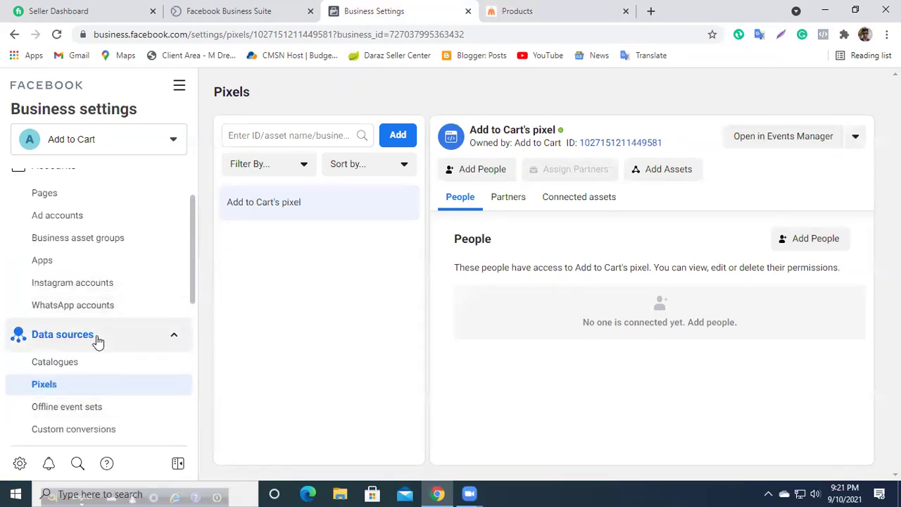
pyautogui.scroll(-2, 77, 366)
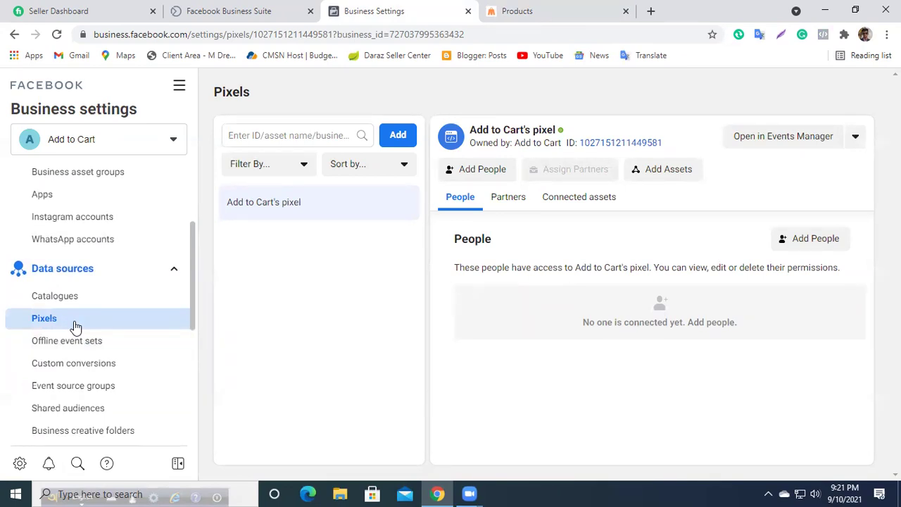
pyautogui.scroll(2, 76, 317)
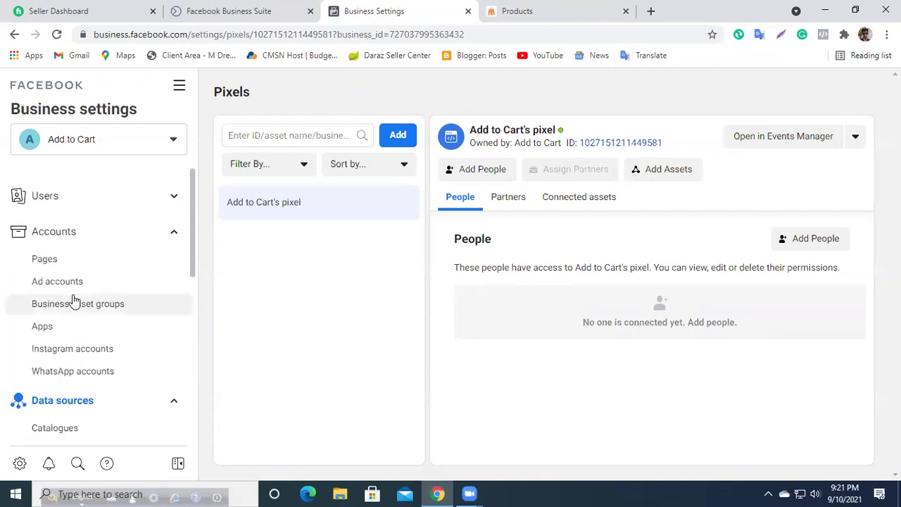
pyautogui.click(76, 283)
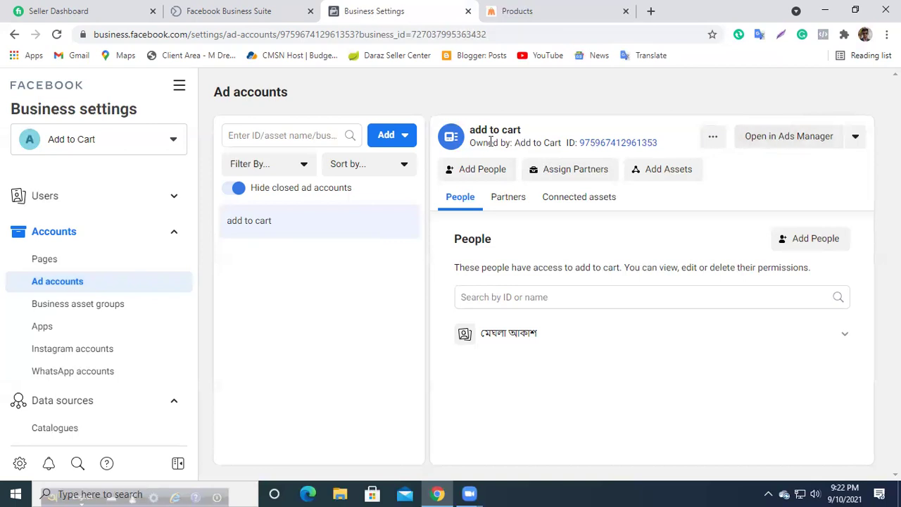
# Step: Open the add to cart account in Ads Manager and accept the Non-discrimination Policies
pyautogui.click(779, 144)
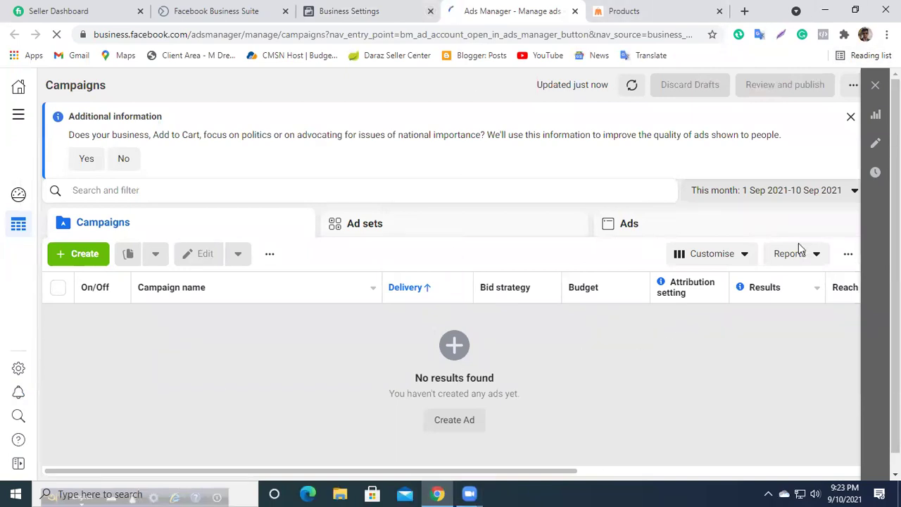
pyautogui.click(85, 255)
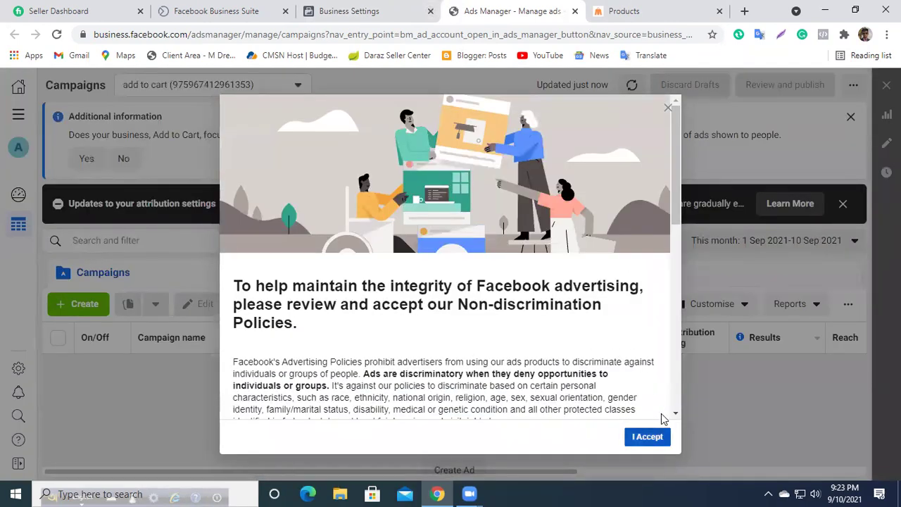
pyautogui.click(655, 432)
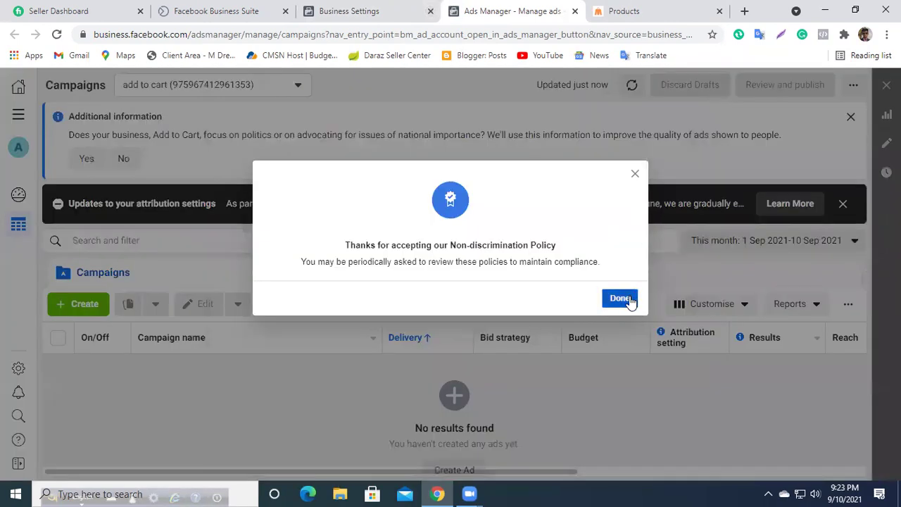
pyautogui.click(619, 298)
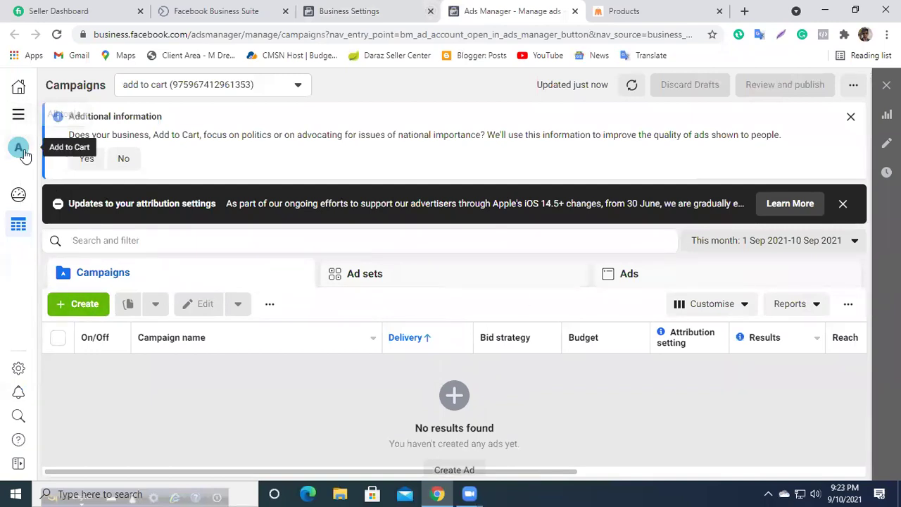
pyautogui.click(419, 9)
# Step: Close the Business Settings tab and start a new campaign in Ads Manager
pyautogui.scroll(-6, 66, 317)
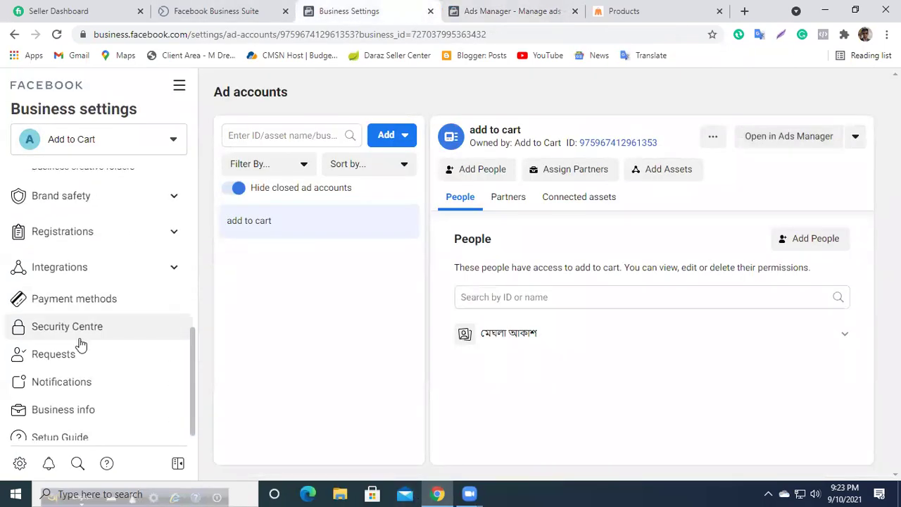
pyautogui.scroll(4, 77, 282)
pyautogui.scroll(2, 105, 299)
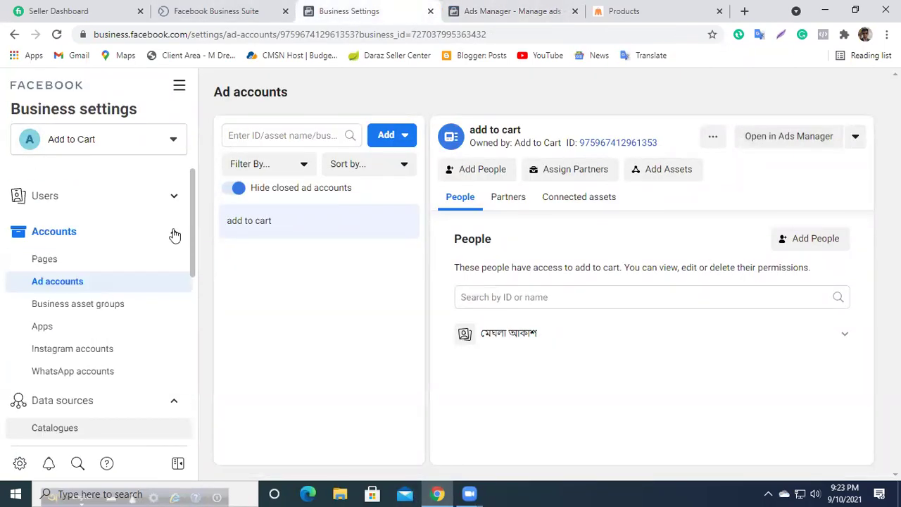
pyautogui.click(511, 8)
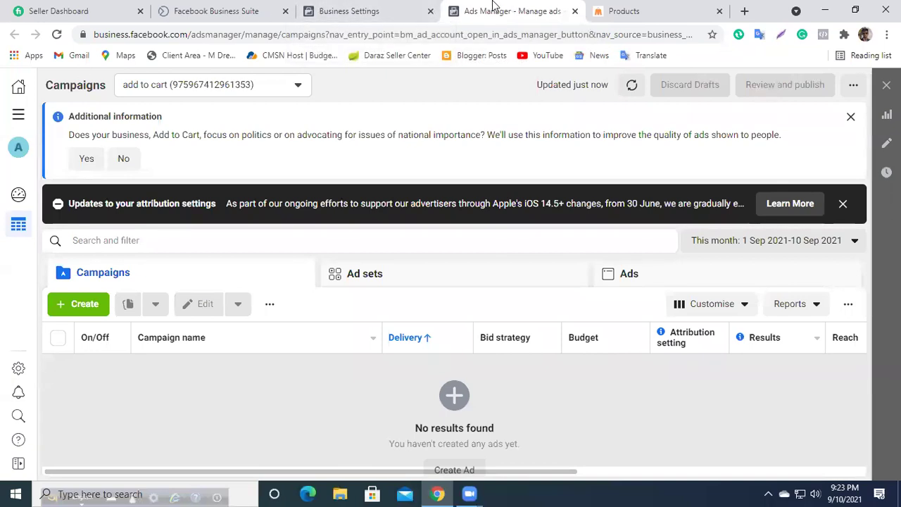
pyautogui.click(399, 6)
pyautogui.click(430, 11)
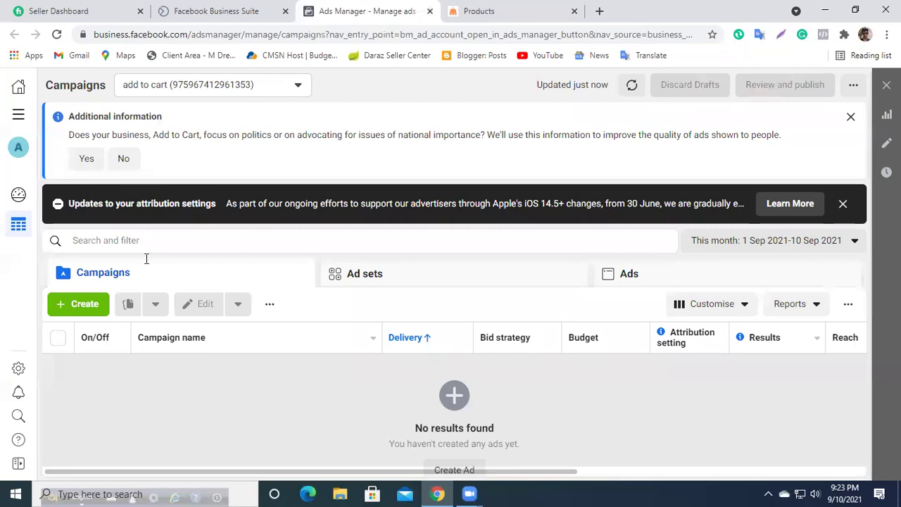
pyautogui.click(83, 306)
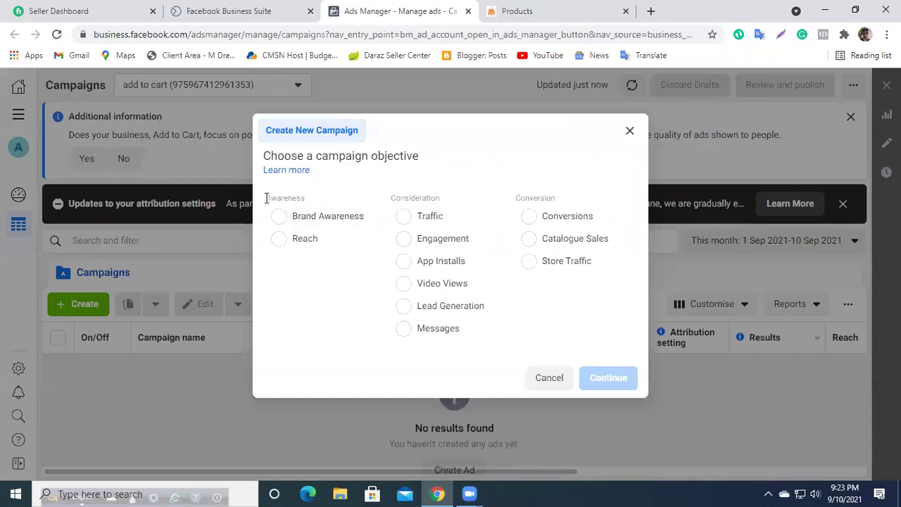
# Step: Highlight the Awareness objective group, then browse the Daily shop Shop page and home page
pyautogui.moveTo(267, 198); pyautogui.dragTo(322, 202)
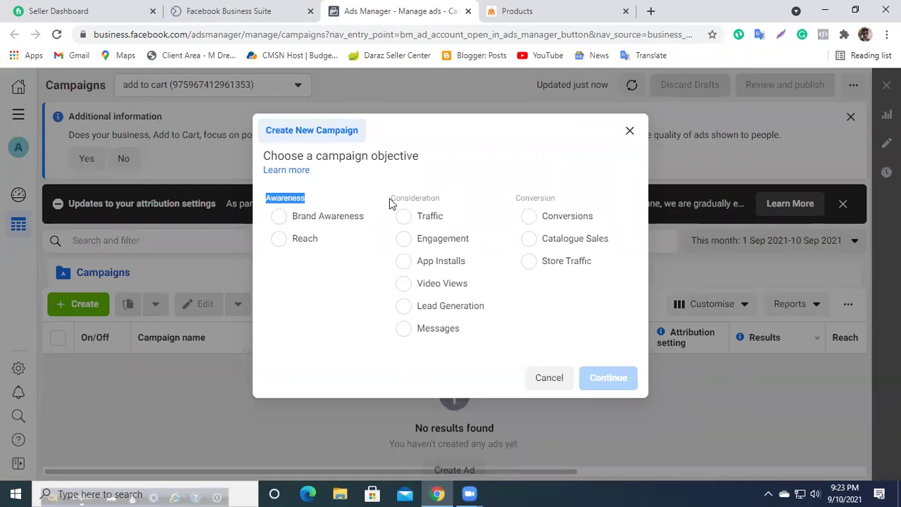
pyautogui.click(311, 203)
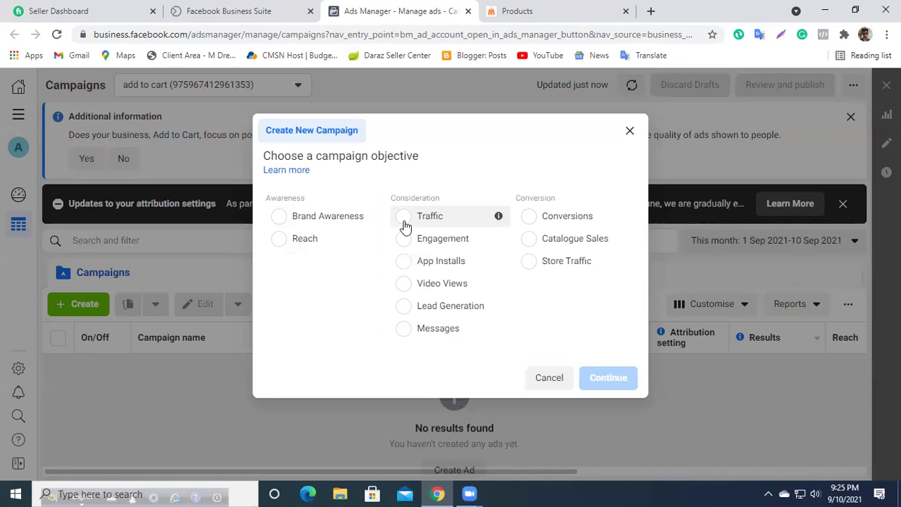
pyautogui.click(612, 8)
pyautogui.scroll(-3, 452, 376)
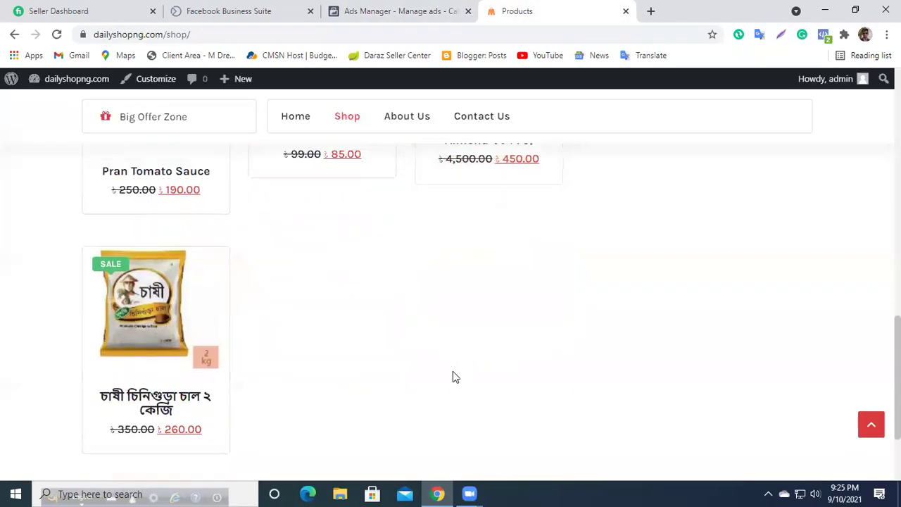
pyautogui.scroll(10, 452, 376)
pyautogui.scroll(-5, 260, 301)
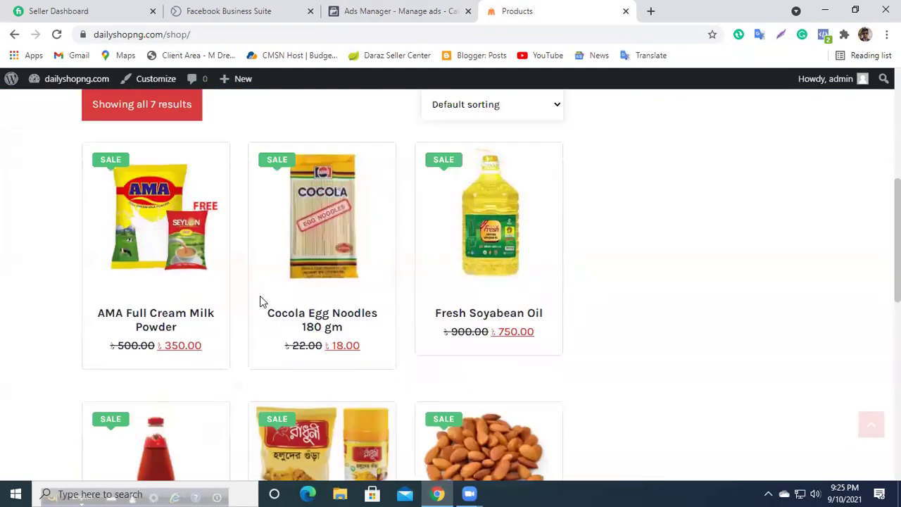
pyautogui.scroll(-6, 260, 301)
pyautogui.scroll(6, 318, 359)
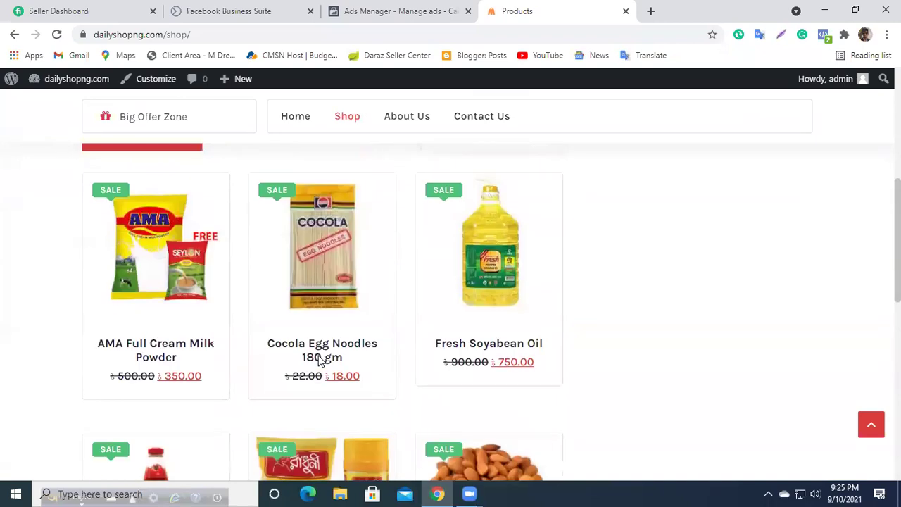
pyautogui.scroll(5, 318, 359)
pyautogui.click(152, 187)
# Step: Return to the Ads Manager tab showing the Create New Campaign objective list
pyautogui.click(398, 10)
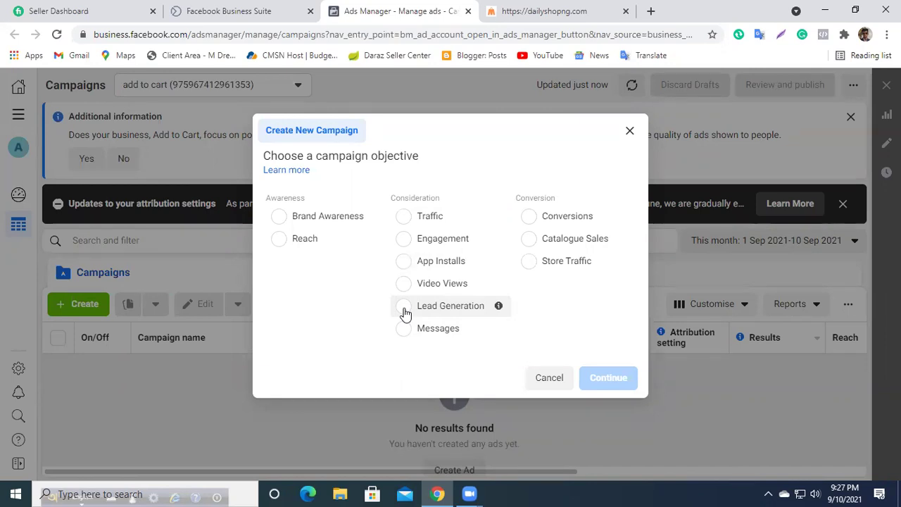
# Step: Try Lead Generation and Messages, then settle on Conversions as the campaign objective
pyautogui.click(404, 312)
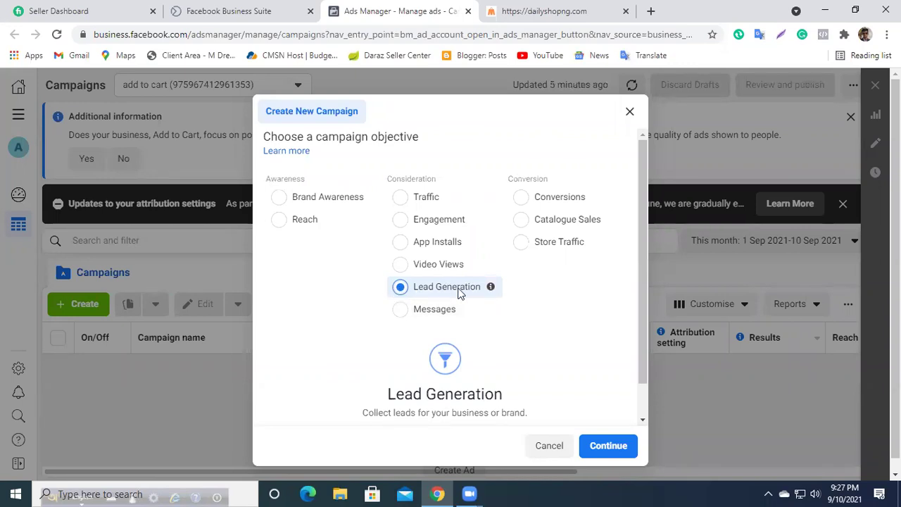
pyautogui.click(400, 311)
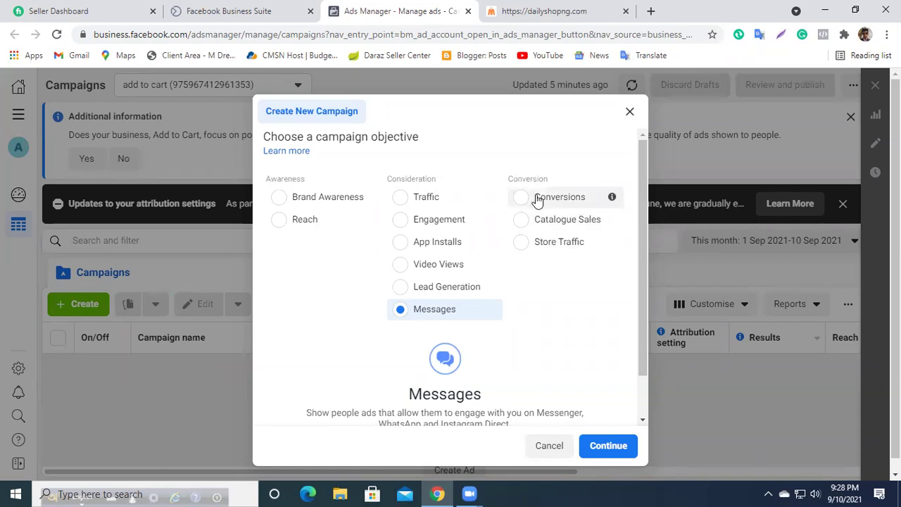
pyautogui.click(524, 199)
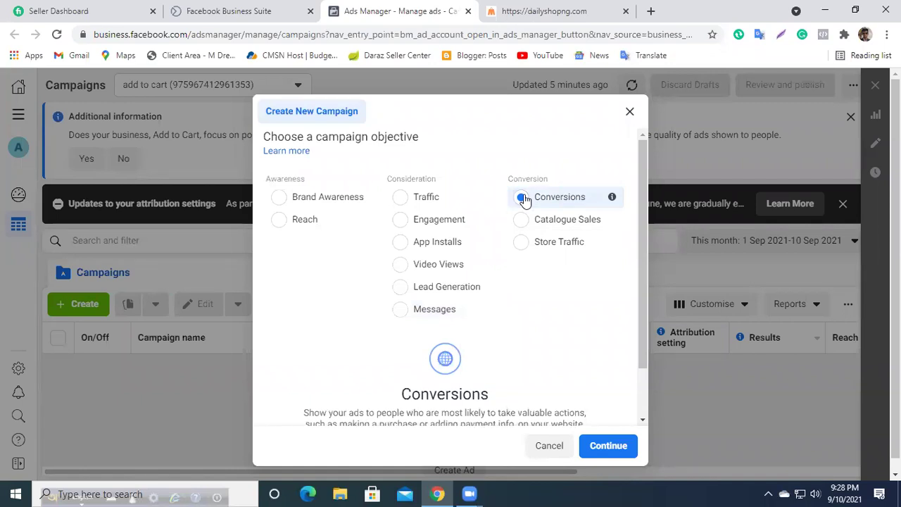
pyautogui.click(552, 9)
pyautogui.click(401, 8)
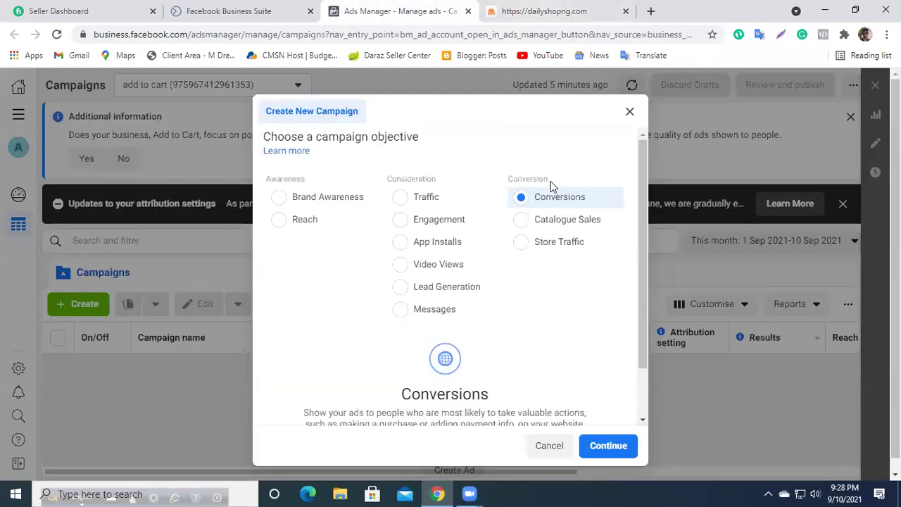